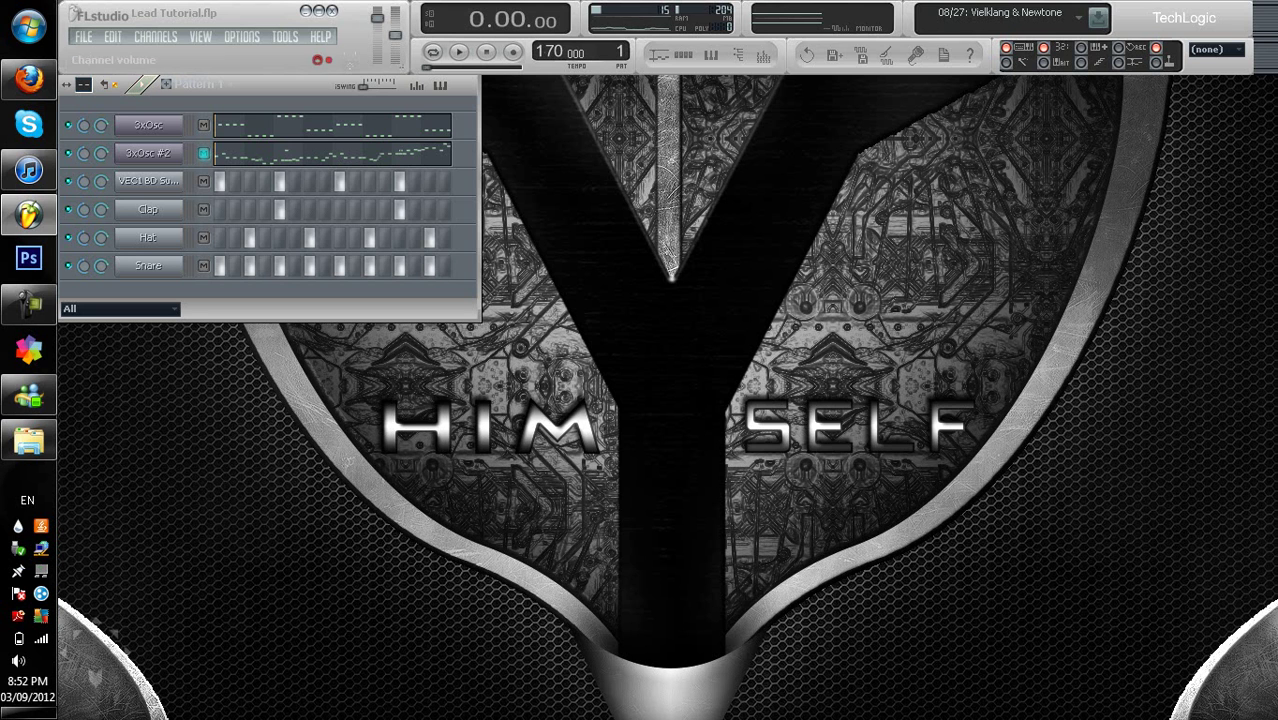
# - View the plugin settings of the 3xOsc #2 channel and play back the full pattern
pyautogui.click(148, 153)
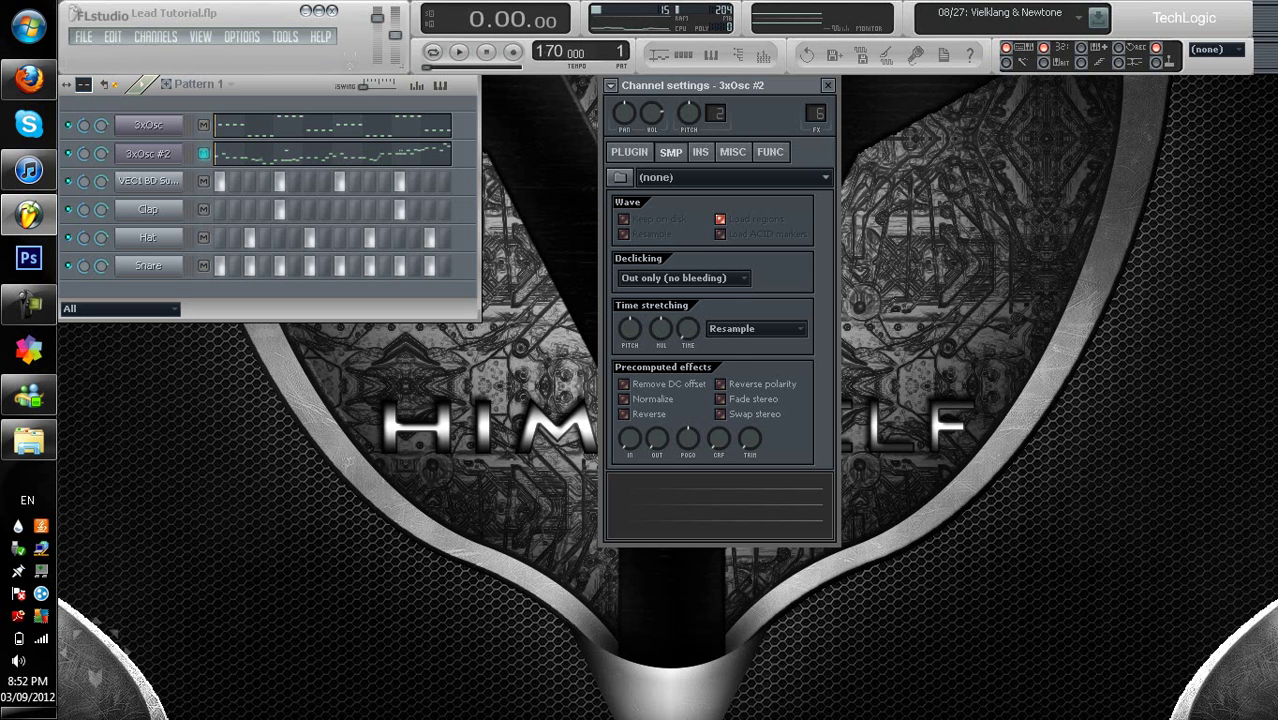
pyautogui.click(629, 151)
pyautogui.click(828, 85)
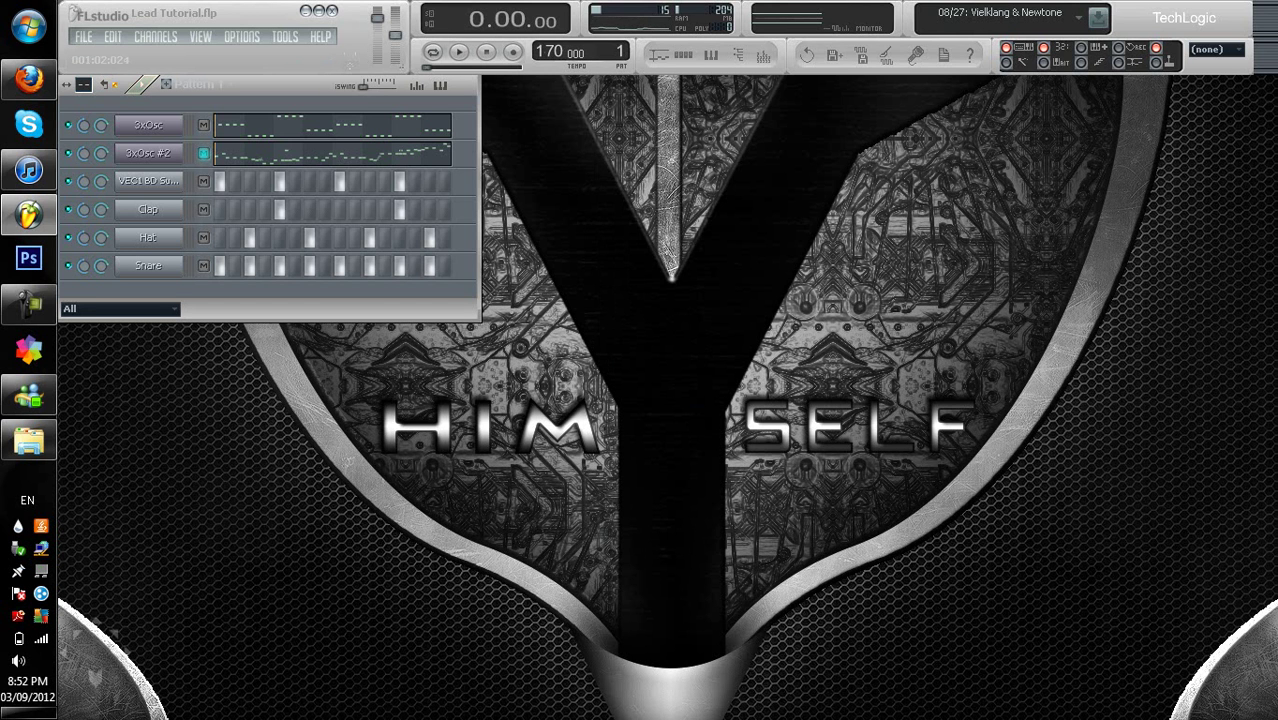
pyautogui.press('space')
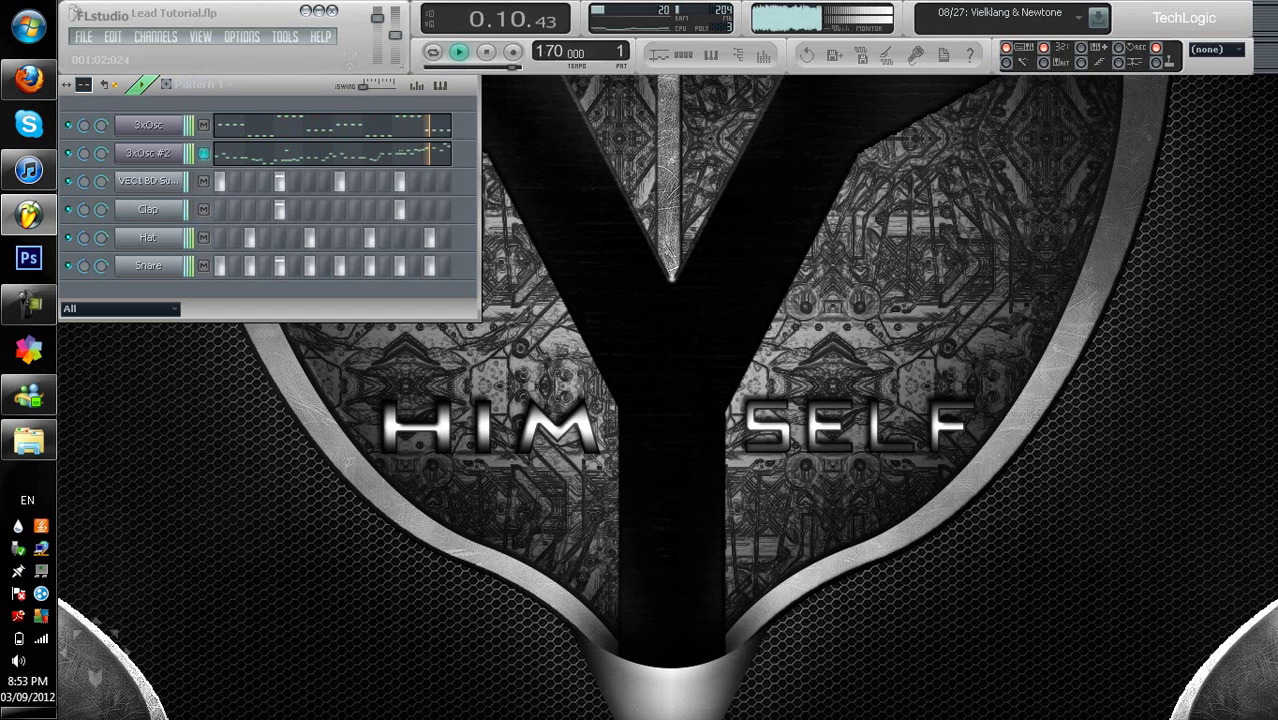
pyautogui.press('space')
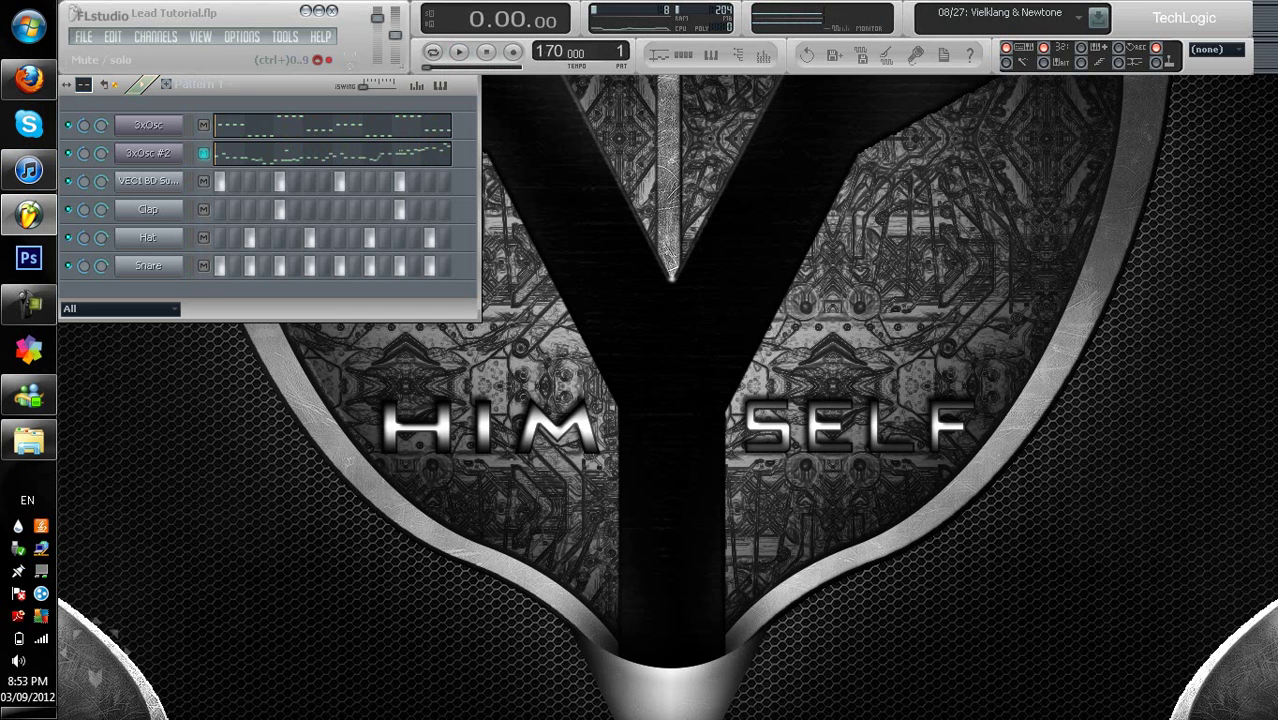
# - Solo the 3xOsc #2 channel
pyautogui.rightClick(67, 155)
pyautogui.click(88, 169)
# - Audition the kick, clap, hat and snare channels one after another and view the Snare channel's sample settings
pyautogui.click(203, 181)
pyautogui.press('q')
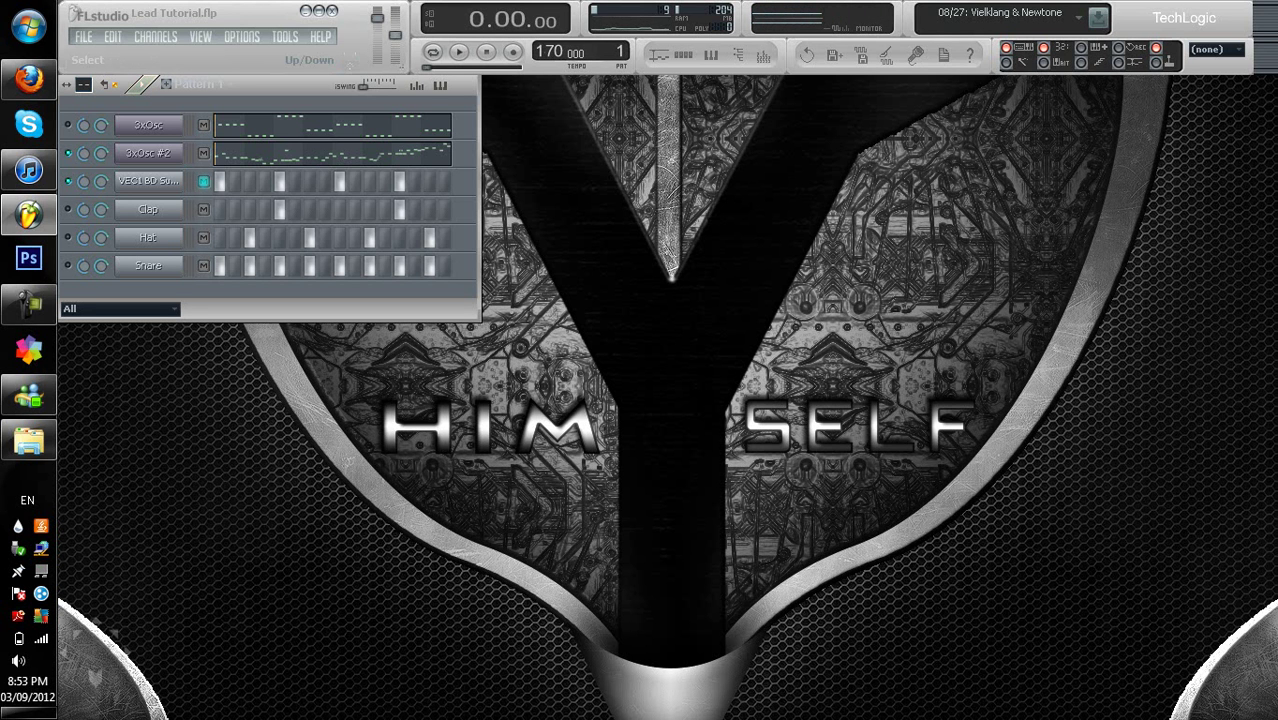
pyautogui.click(203, 209)
pyautogui.press('q')
pyautogui.press('Down')
pyautogui.press('q')
pyautogui.press('Down')
pyautogui.press('q')
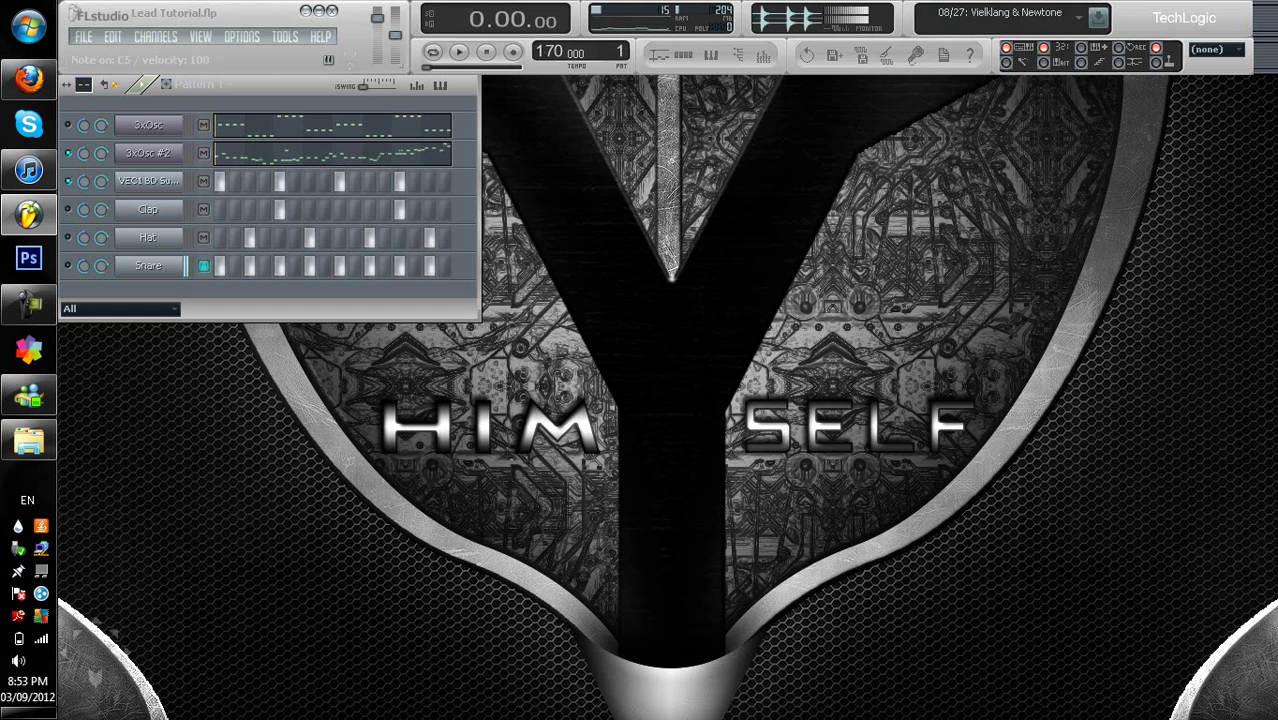
pyautogui.click(148, 265)
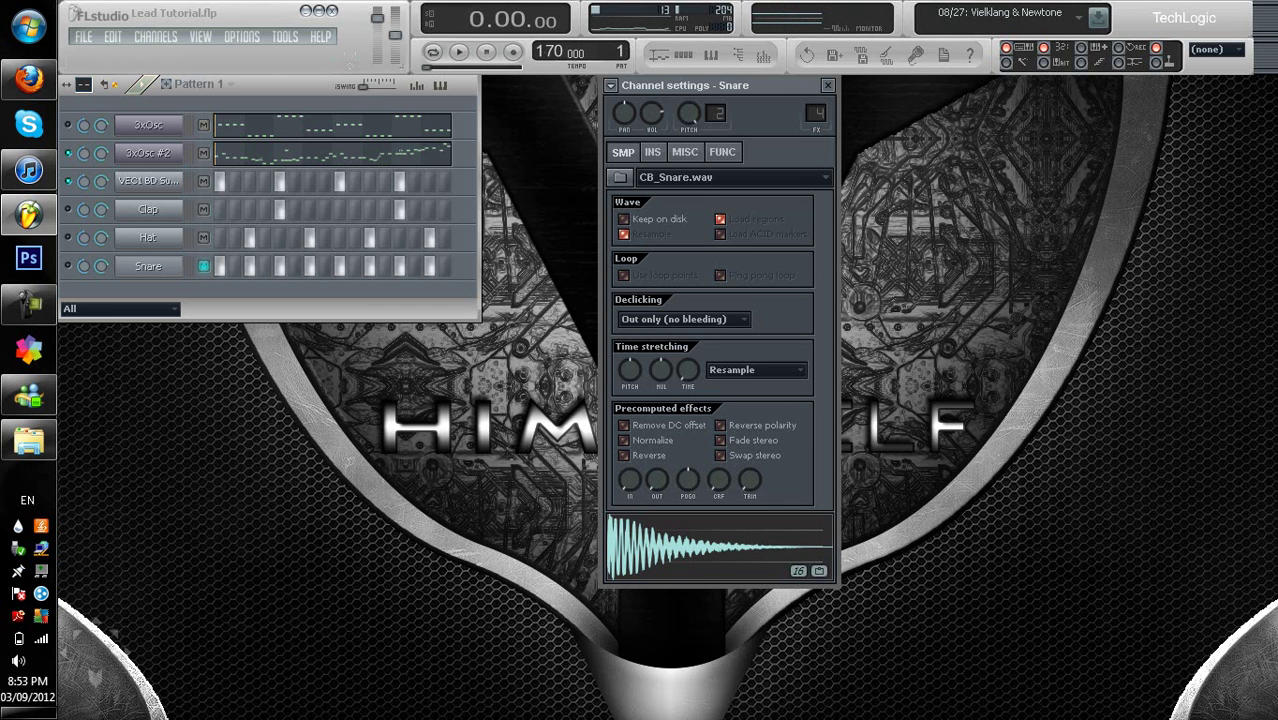
pyautogui.click(828, 85)
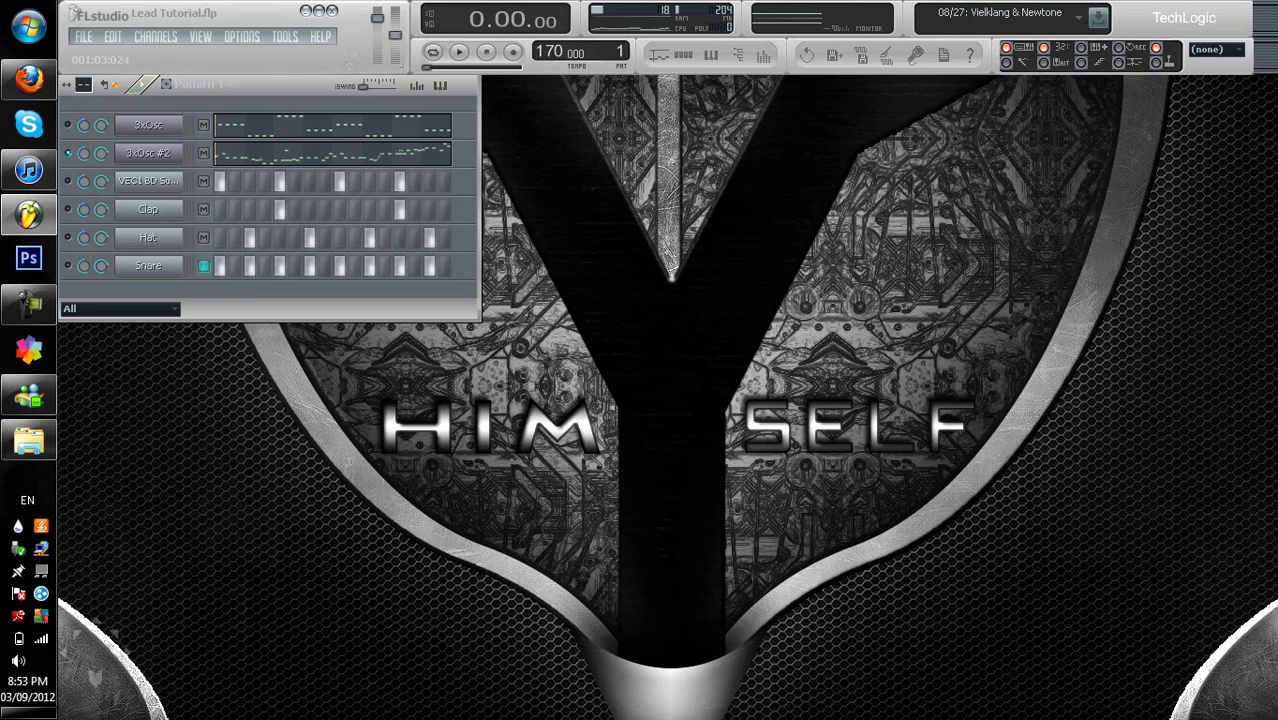
# - Open the 3xOsc #2 melody in the piano roll and play it through
pyautogui.click(250, 153)
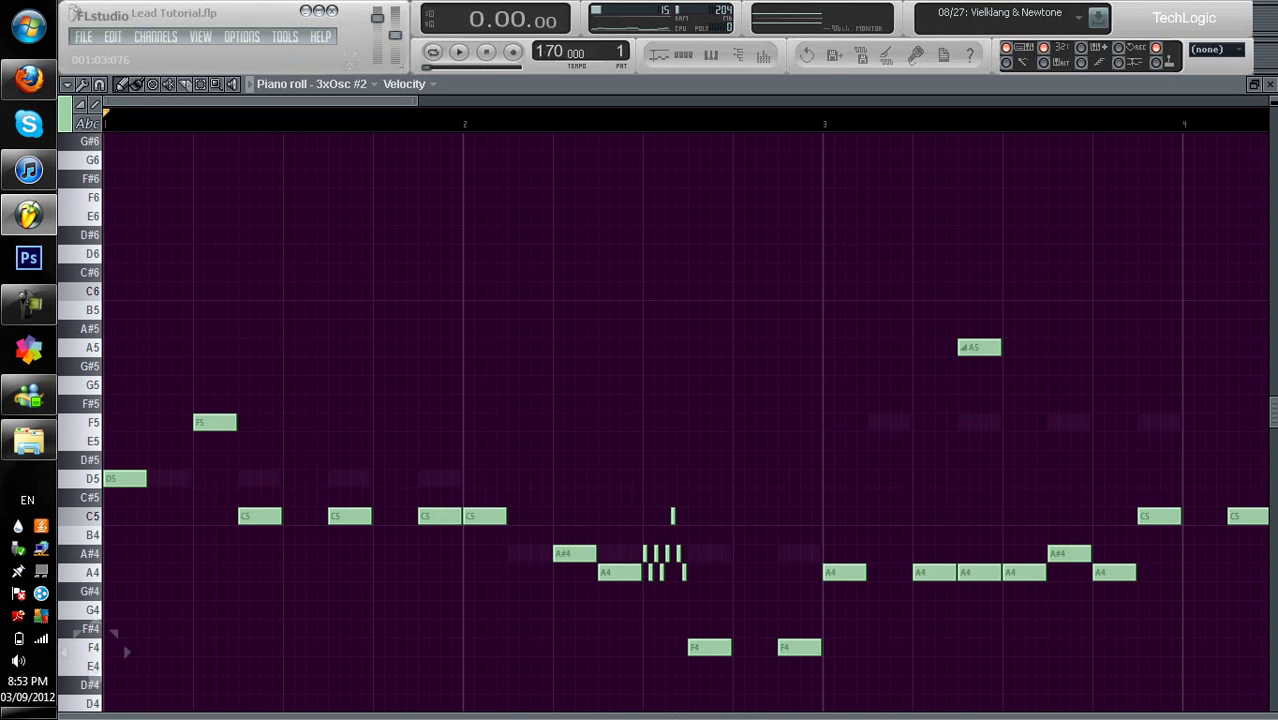
pyautogui.press('space')
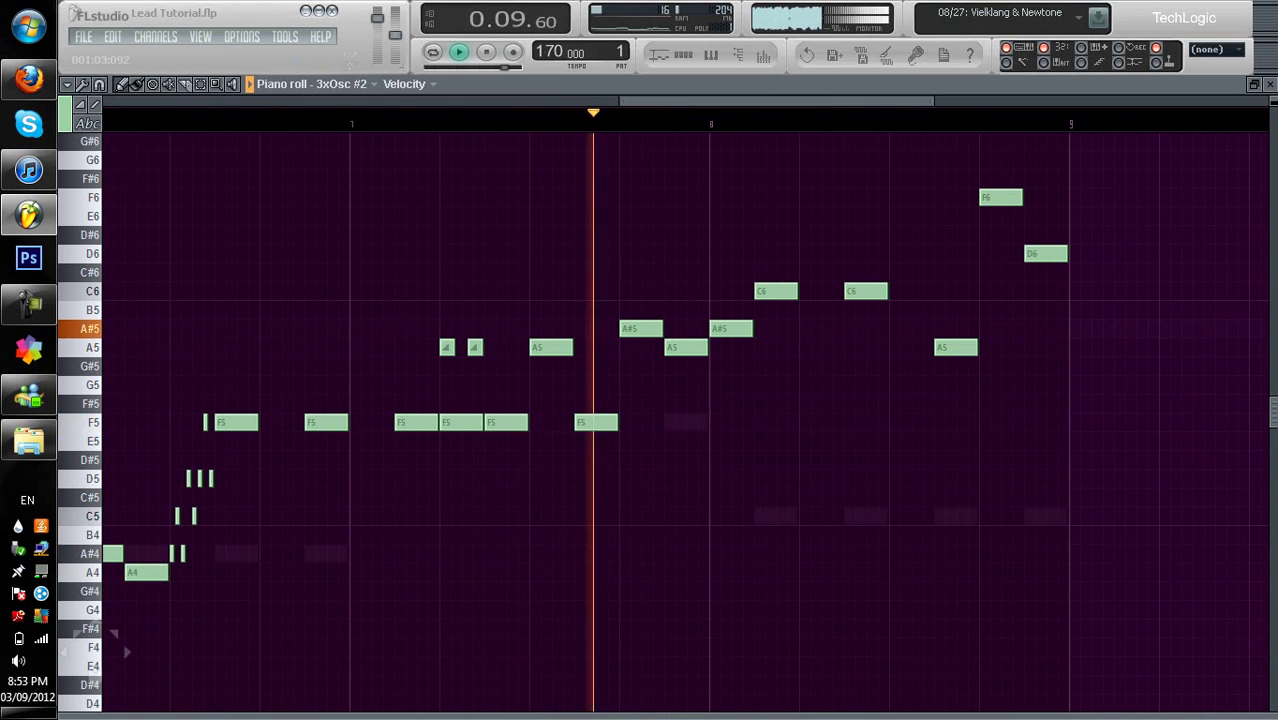
pyautogui.press('space')
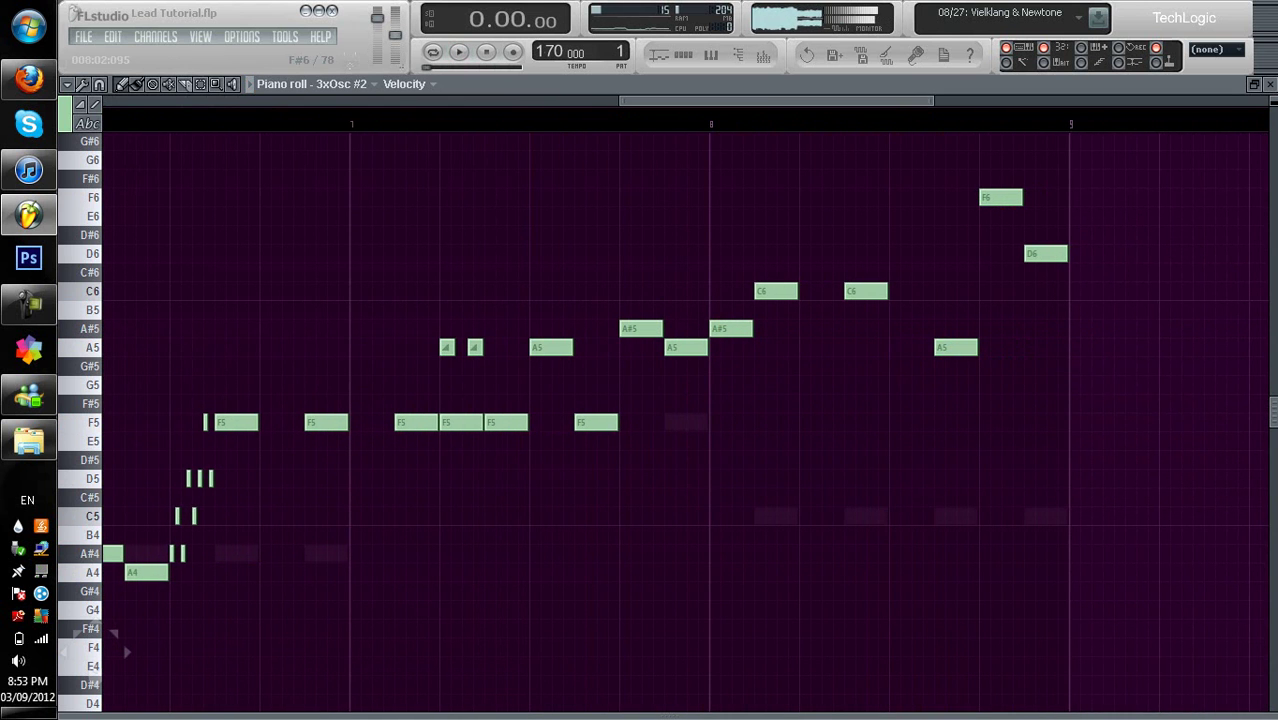
pyautogui.moveTo(755, 101); pyautogui.dragTo(239, 101)
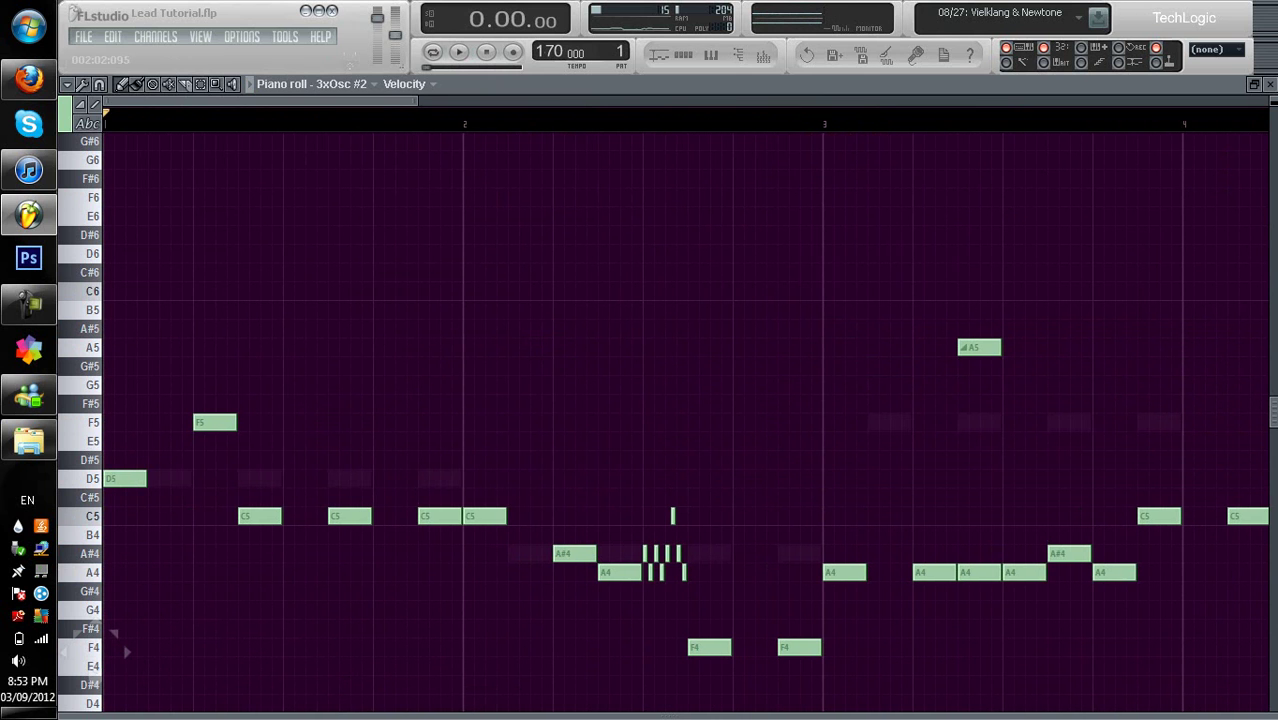
# - Play back the melody from bar 2 and set the playback position at the start of its run of short notes
pyautogui.click(643, 114)
pyautogui.press('space')
pyautogui.press('space')
pyautogui.click(109, 114)
pyautogui.moveTo(352, 101); pyautogui.dragTo(413, 101)
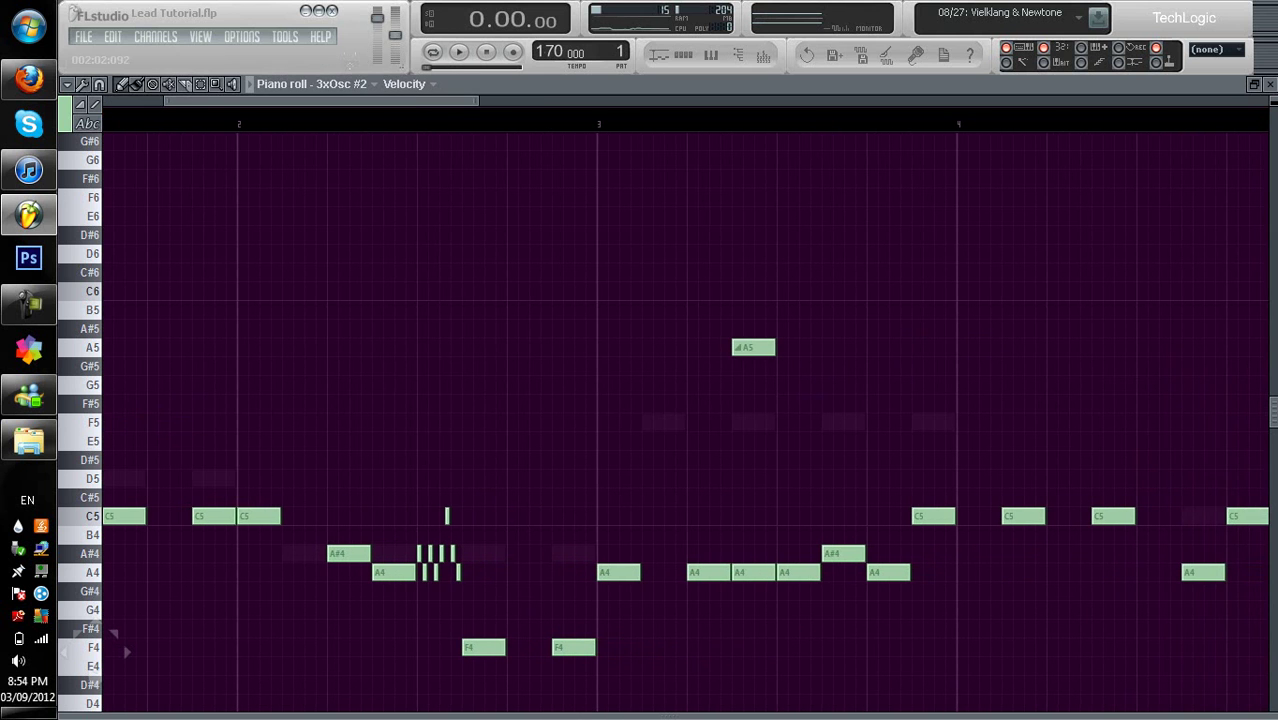
pyautogui.click(417, 113)
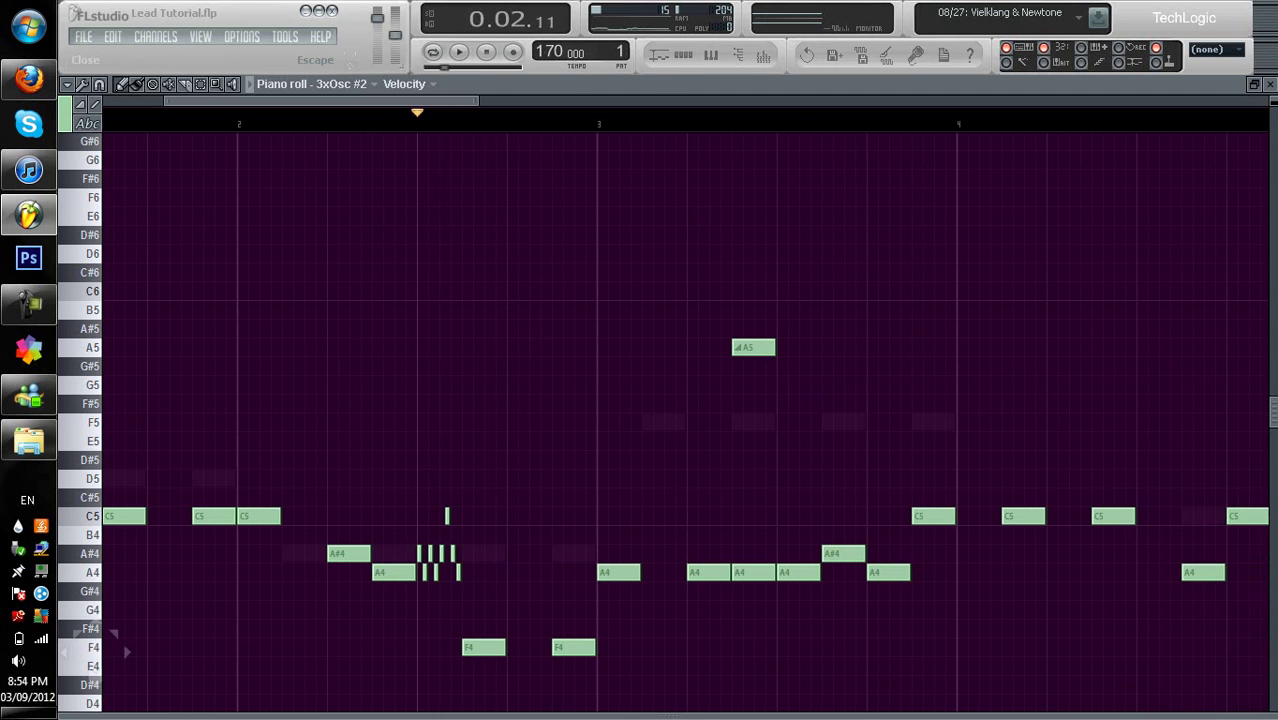
# - Try different mix levels for oscillators 2 and 3 of 3xOsc #2 during playback, setting oscillator 2 to 52%
pyautogui.click(1269, 84)
pyautogui.click(148, 153)
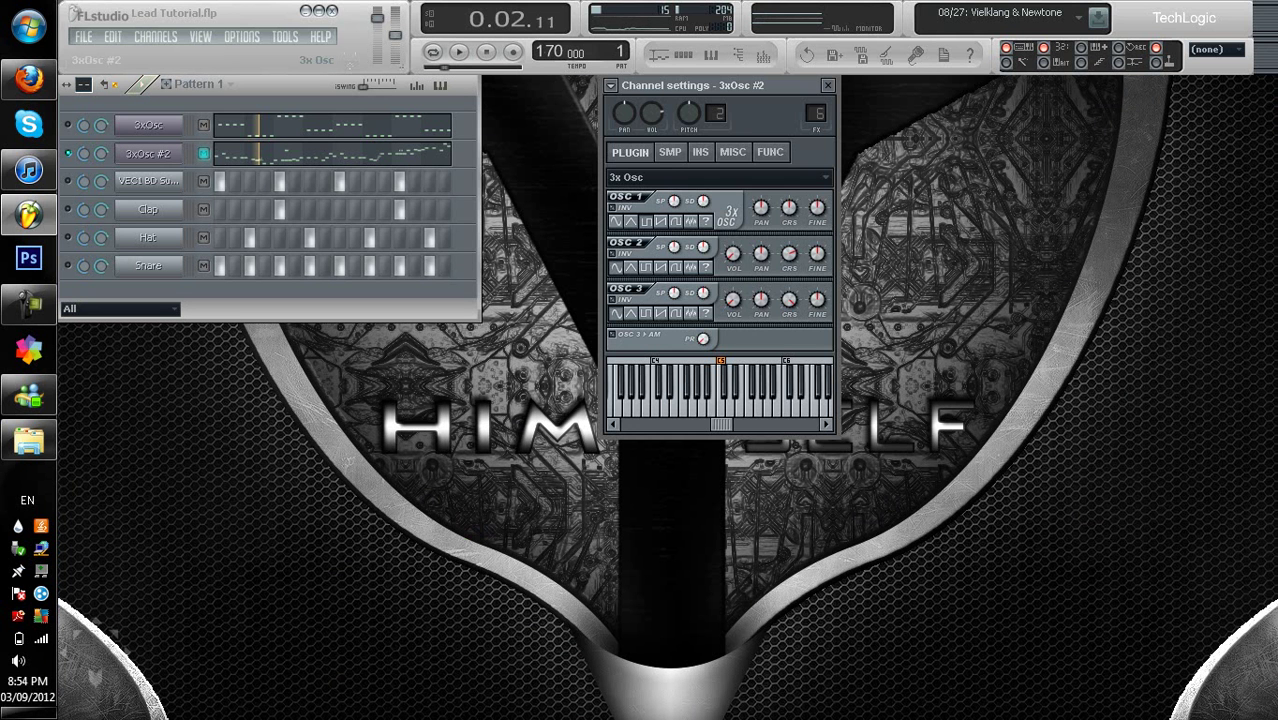
pyautogui.moveTo(718, 85); pyautogui.dragTo(729, 126)
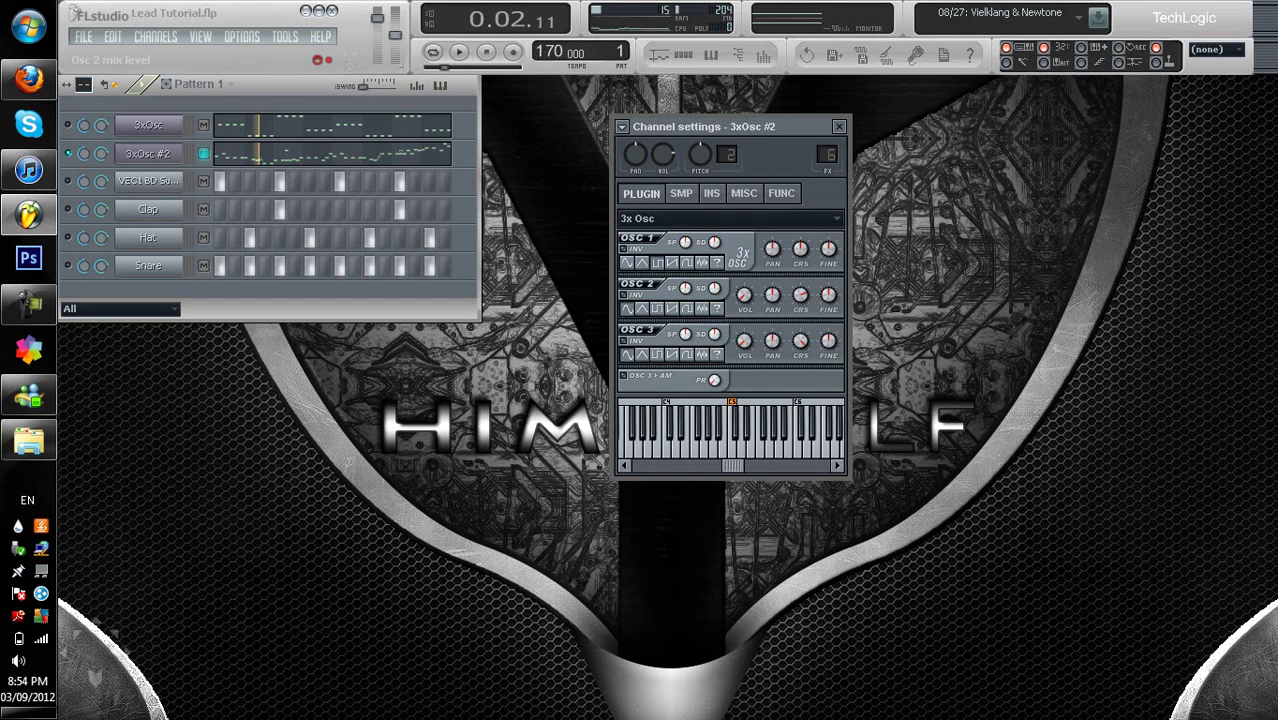
pyautogui.moveTo(744, 294); pyautogui.dragTo(744, 368)
pyautogui.moveTo(744, 294); pyautogui.dragTo(744, 298)
pyautogui.press('space')
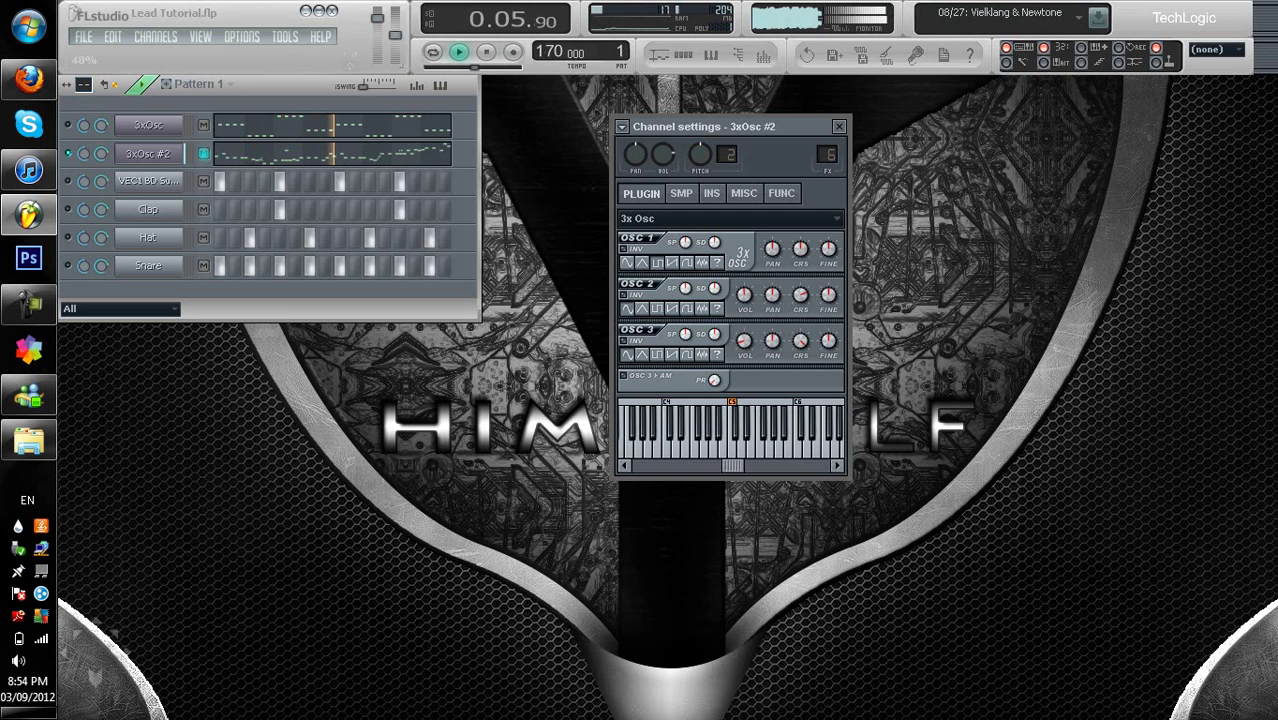
pyautogui.press('space')
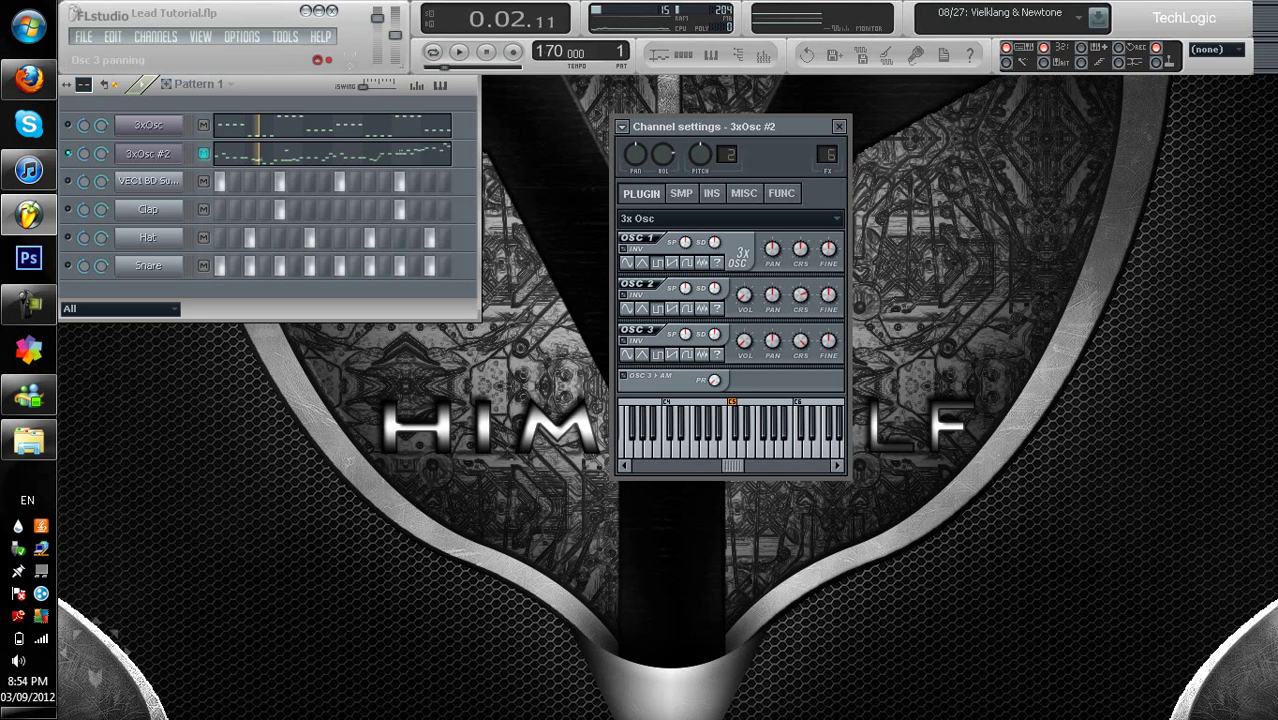
pyautogui.moveTo(744, 341); pyautogui.dragTo(744, 338)
pyautogui.moveTo(744, 295)
pyautogui.mouseDown()
pyautogui.moveTo(744, 265)
pyautogui.moveTo(744, 288)
pyautogui.mouseUp()
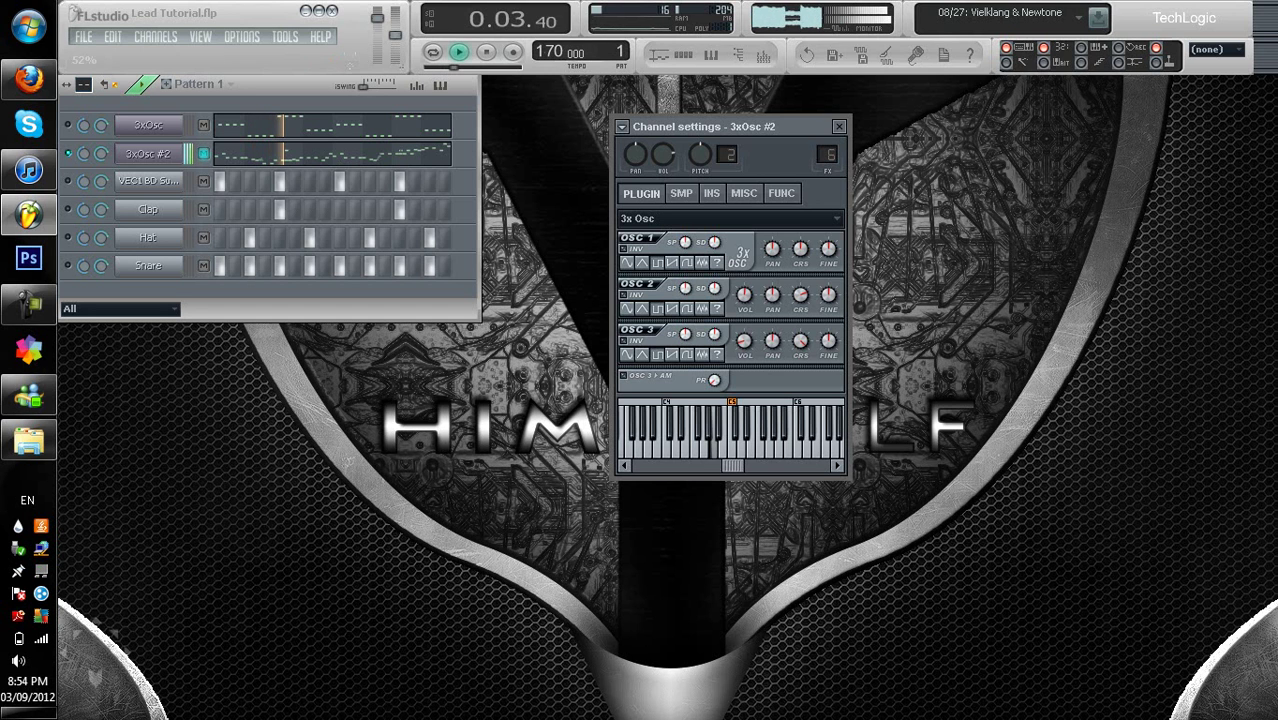
pyautogui.press('space')
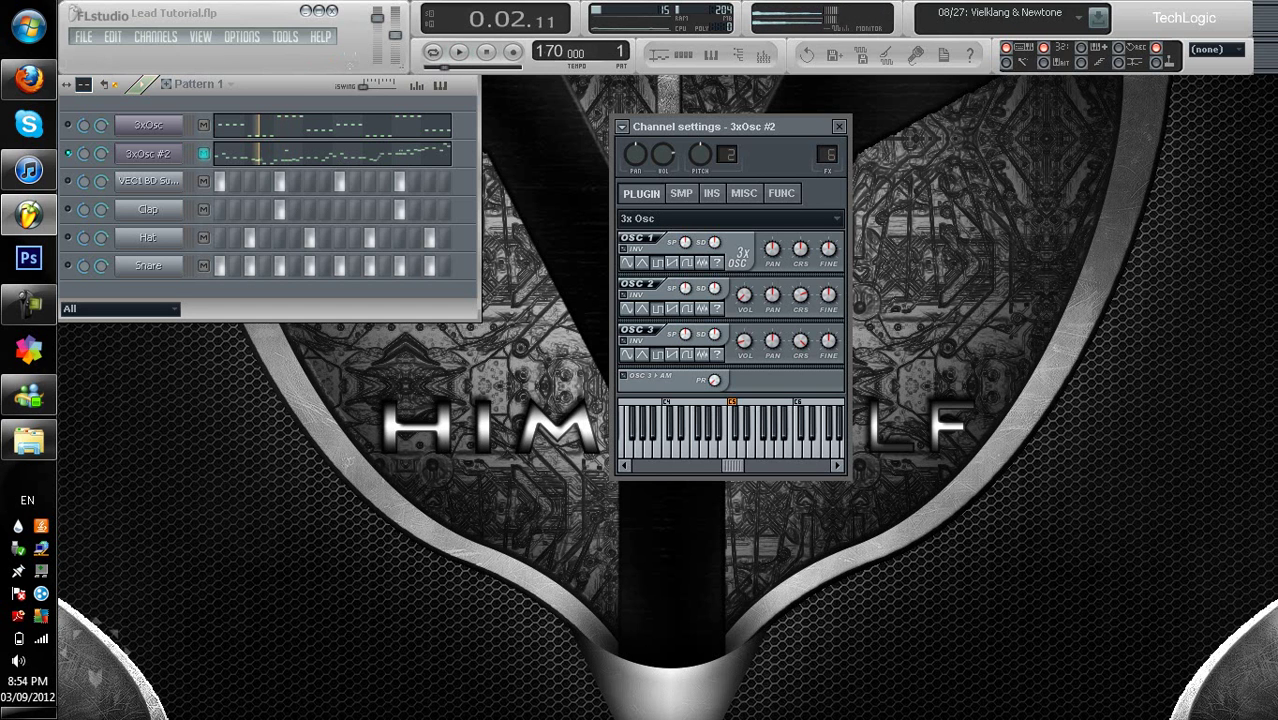
# - Set oscillator 3's mix level to 0% and play the melody briefly
pyautogui.moveTo(744, 340); pyautogui.dragTo(744, 346)
pyautogui.press('space')
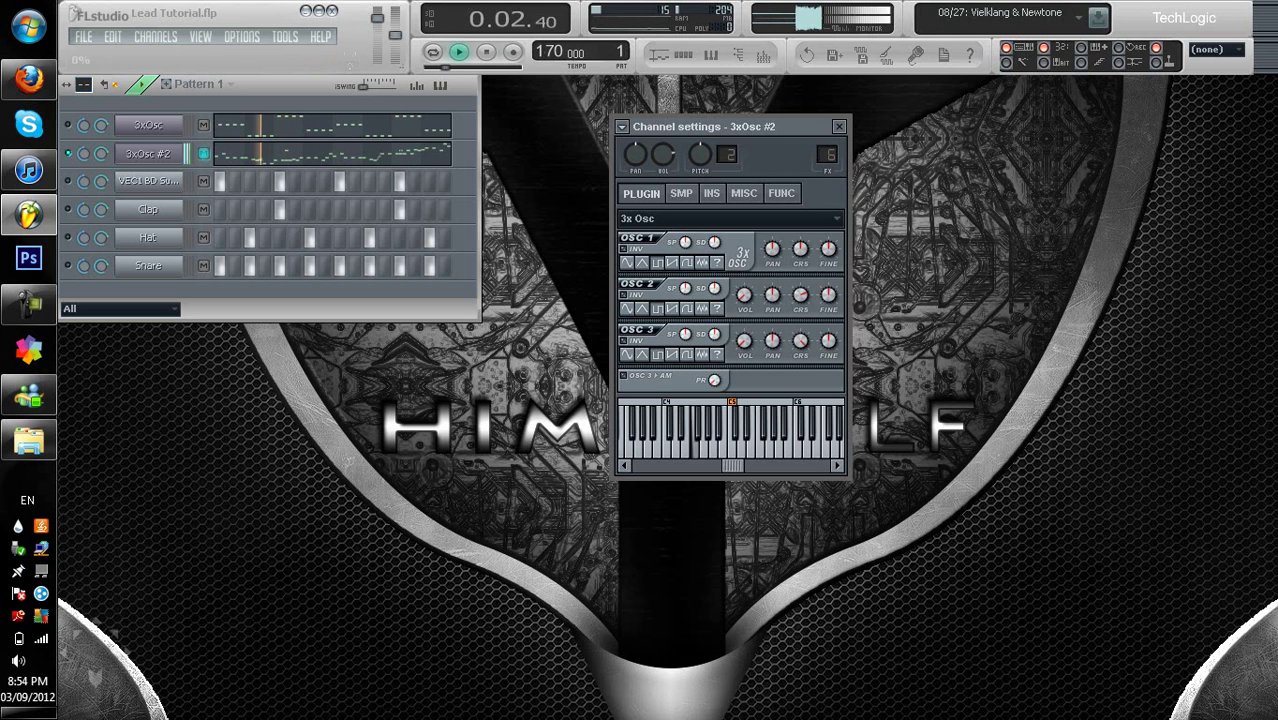
pyautogui.press('space')
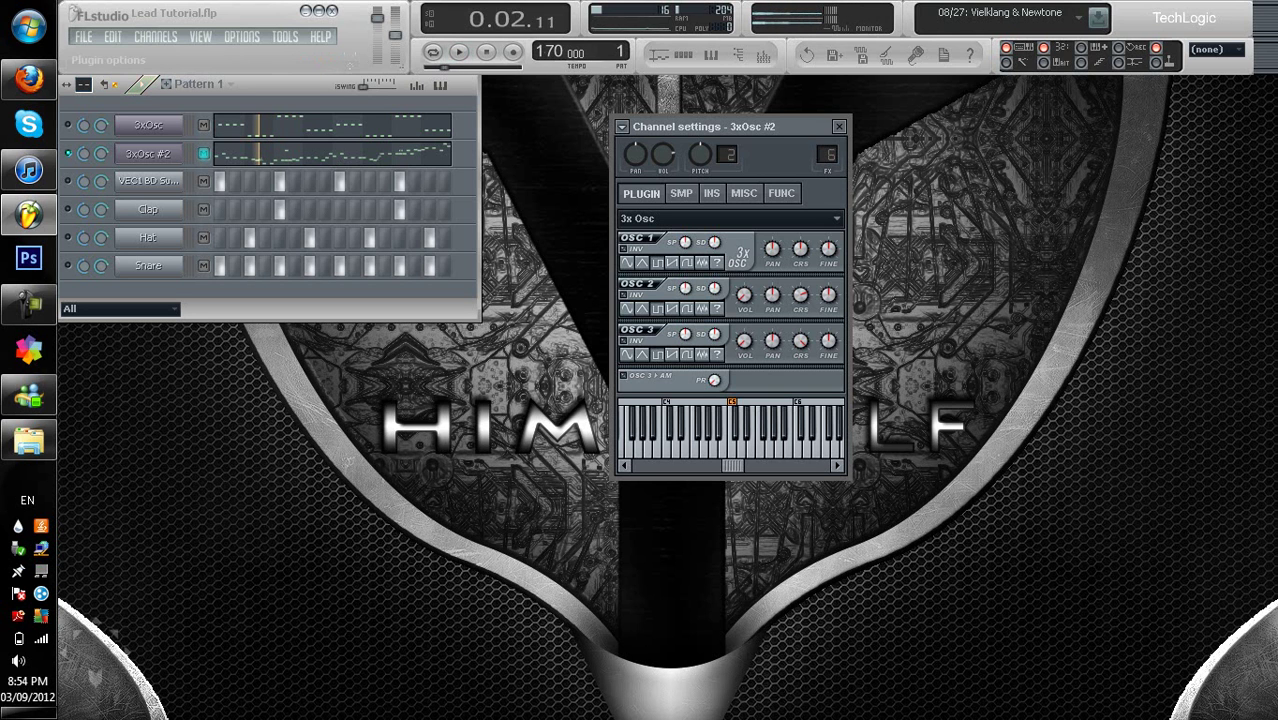
# - Open the mixer at the 3xOsc #2 track, bypass its effect slots and play the dry lead
pyautogui.doubleClick(826, 153)
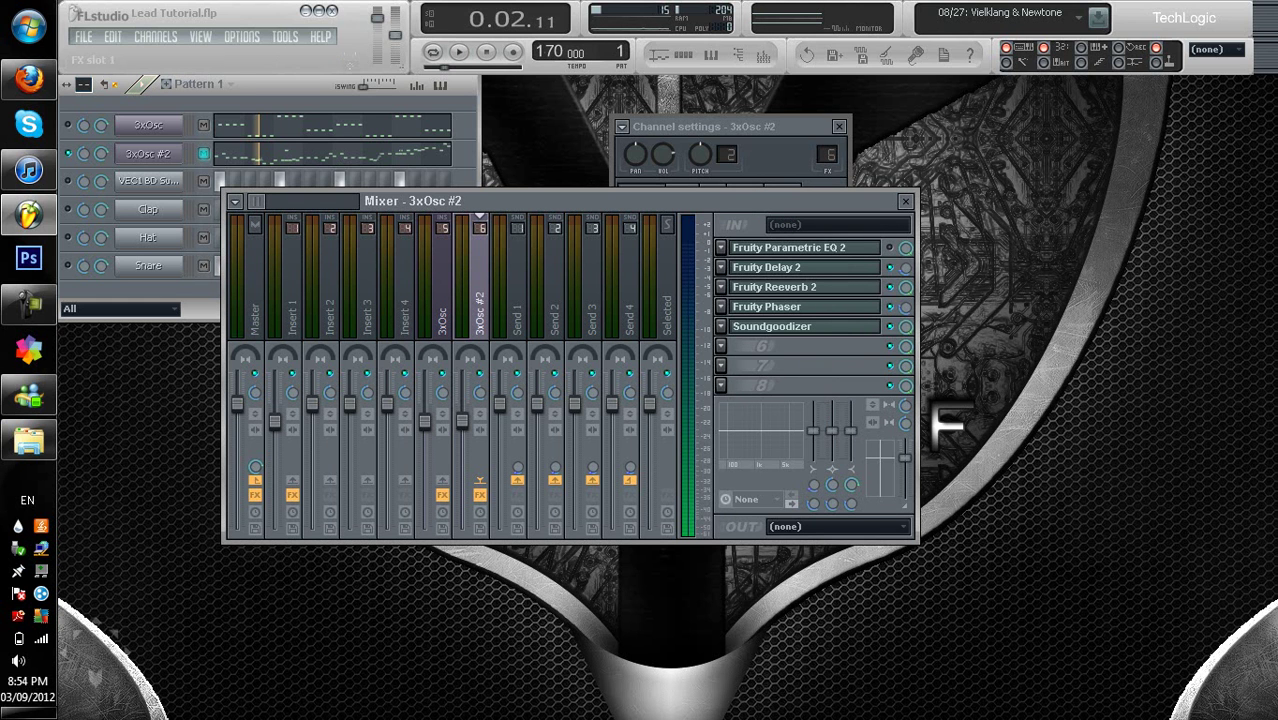
pyautogui.moveTo(560, 200); pyautogui.dragTo(564, 330)
pyautogui.moveTo(416, 330); pyautogui.dragTo(416, 335)
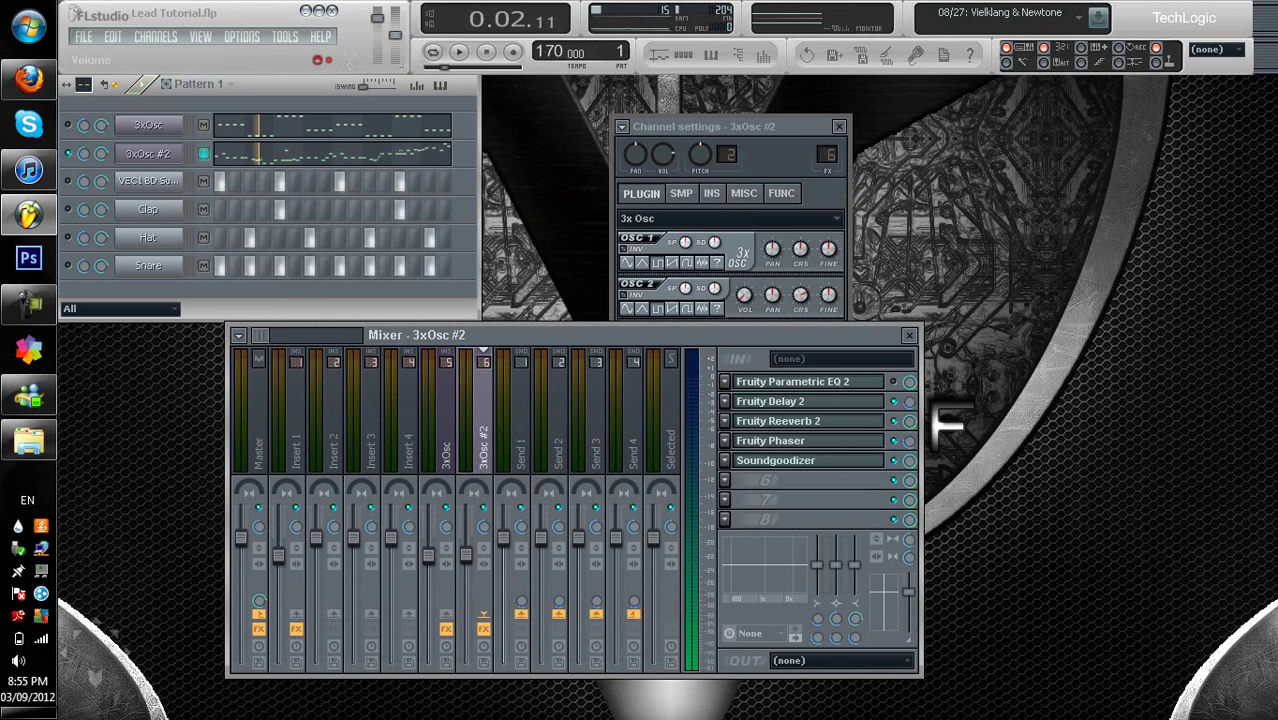
pyautogui.click(483, 628)
pyautogui.press('space')
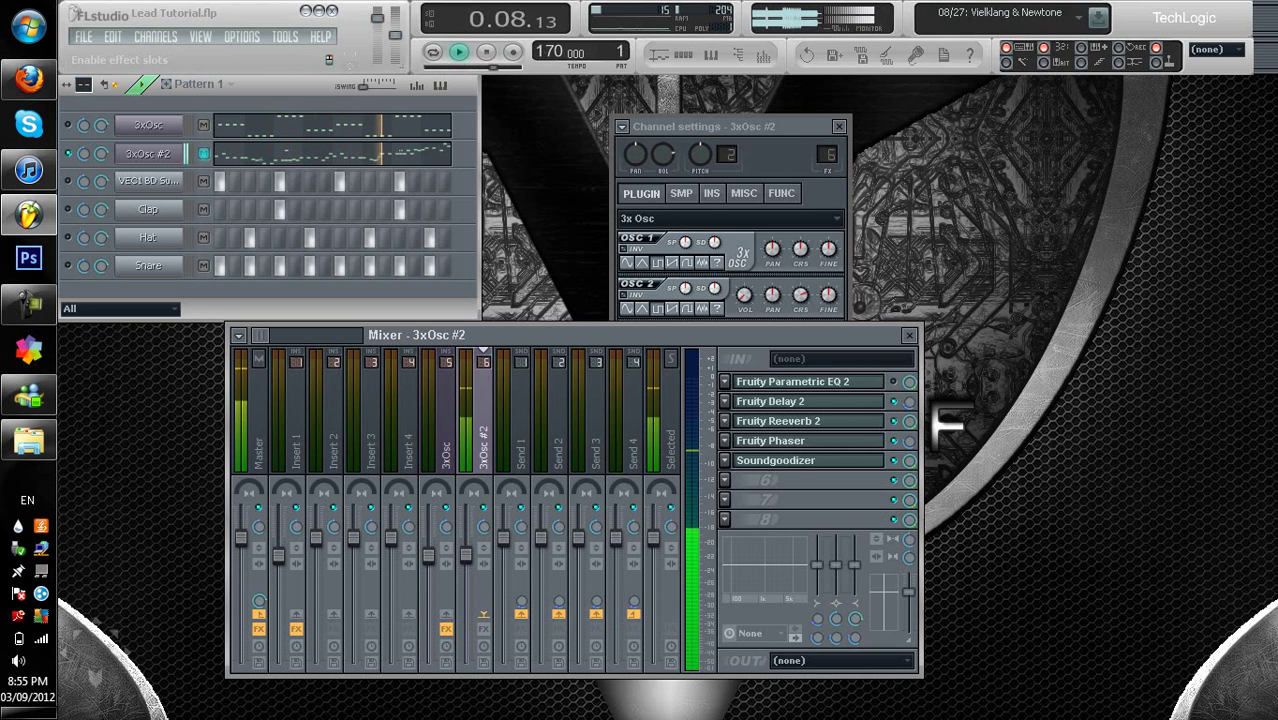
pyautogui.press('space')
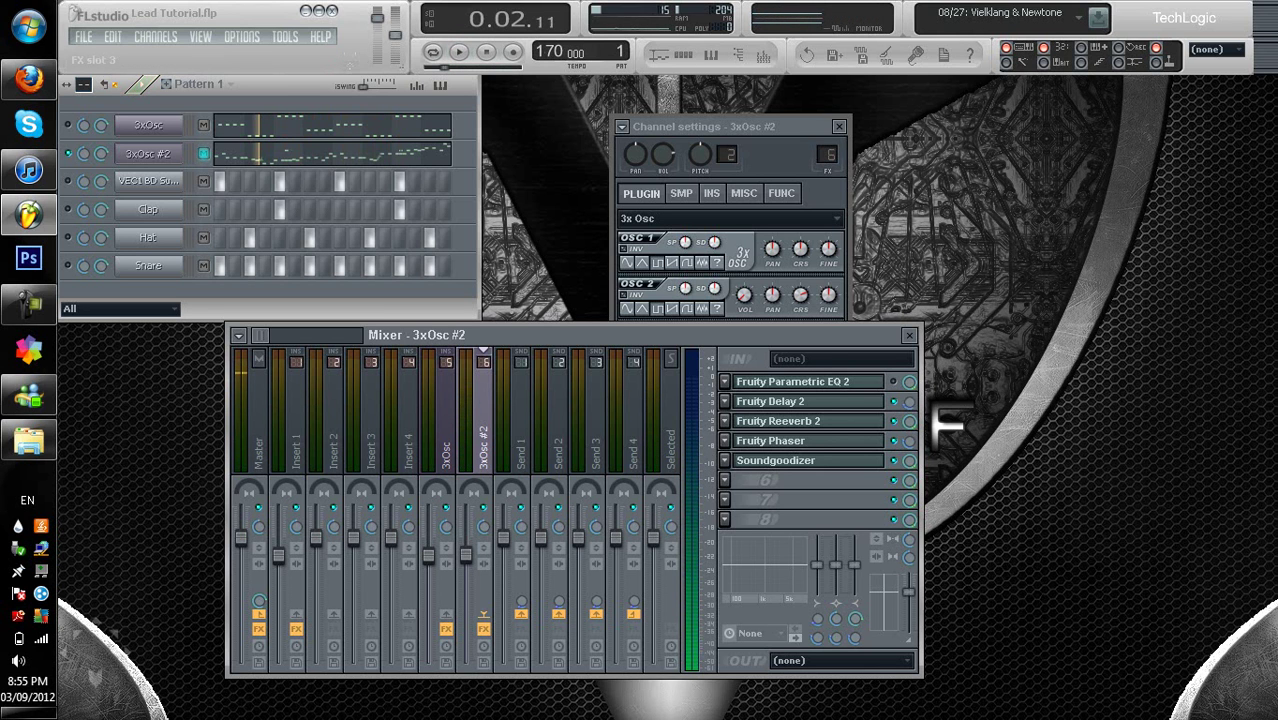
# - Open the Fruity Delay 2 settings of the 3xOsc #2 mixer track and move them clear of the mixer
pyautogui.click(808, 401)
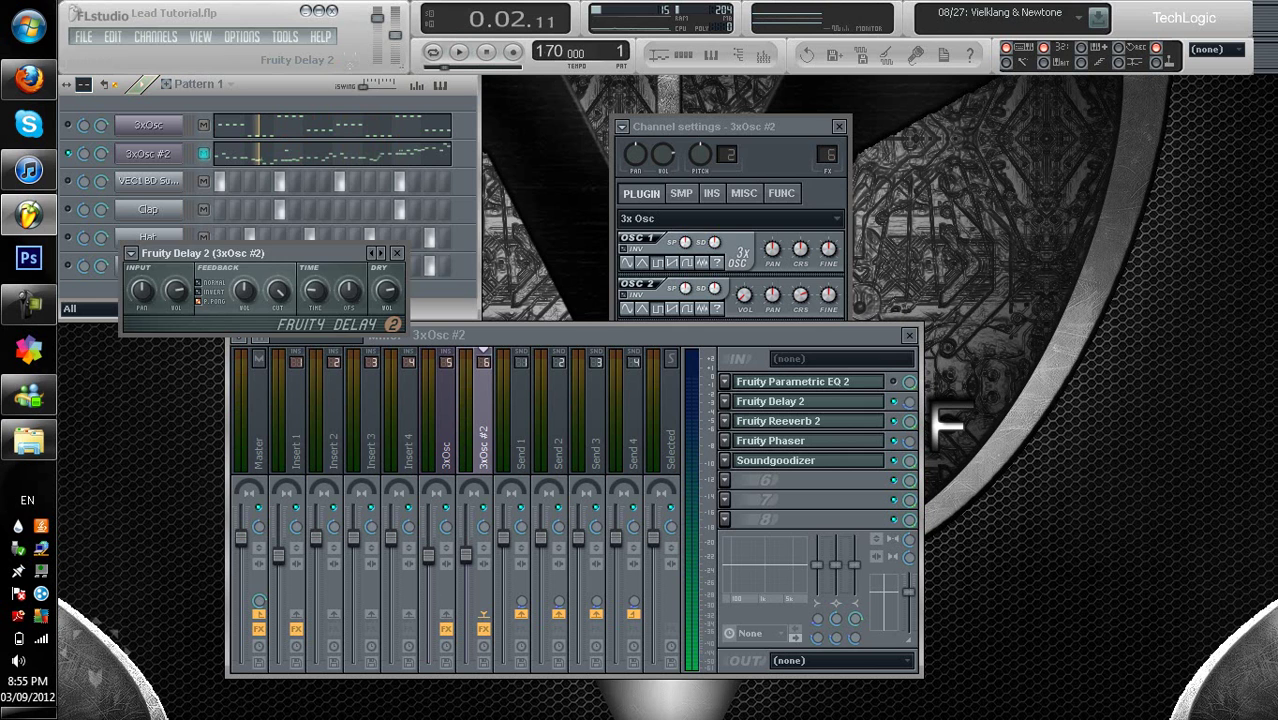
pyautogui.moveTo(200, 253); pyautogui.dragTo(561, 88)
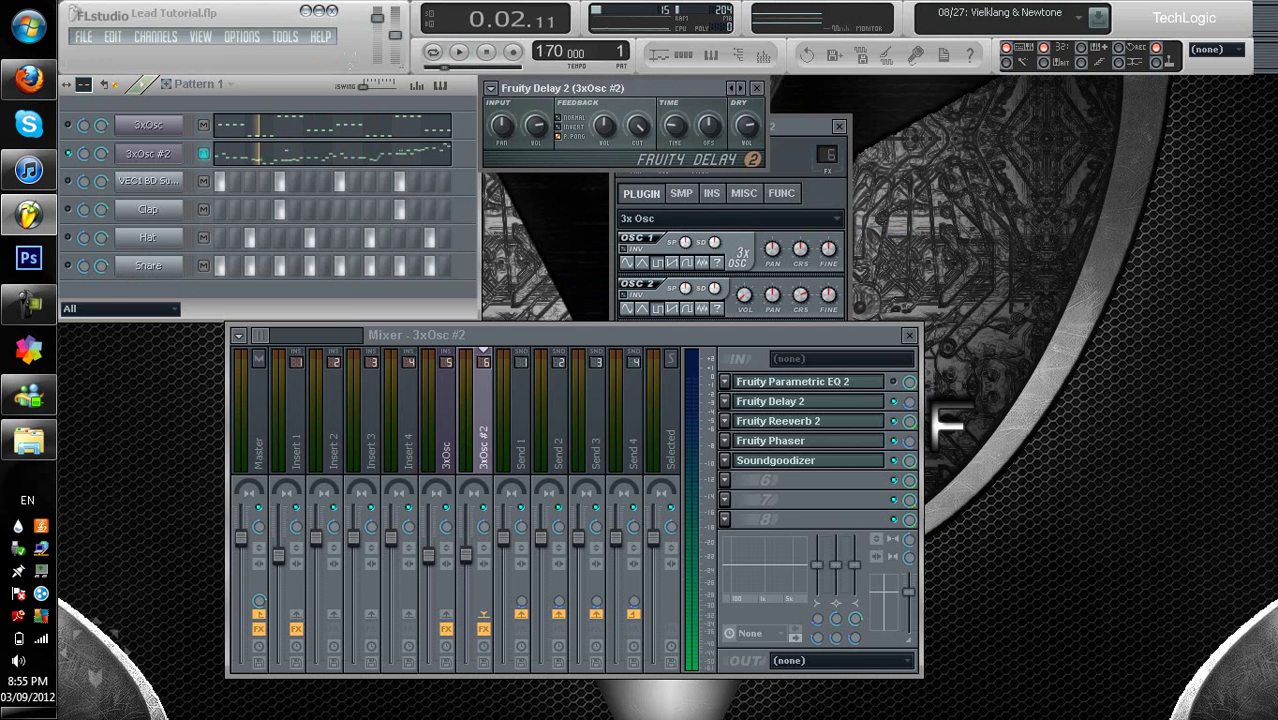
# - Enable Fruity Parametric EQ 2 and disable Soundgoodizer on the 3xOsc #2 track, and play the lead to view its EQ curve
pyautogui.click(808, 381)
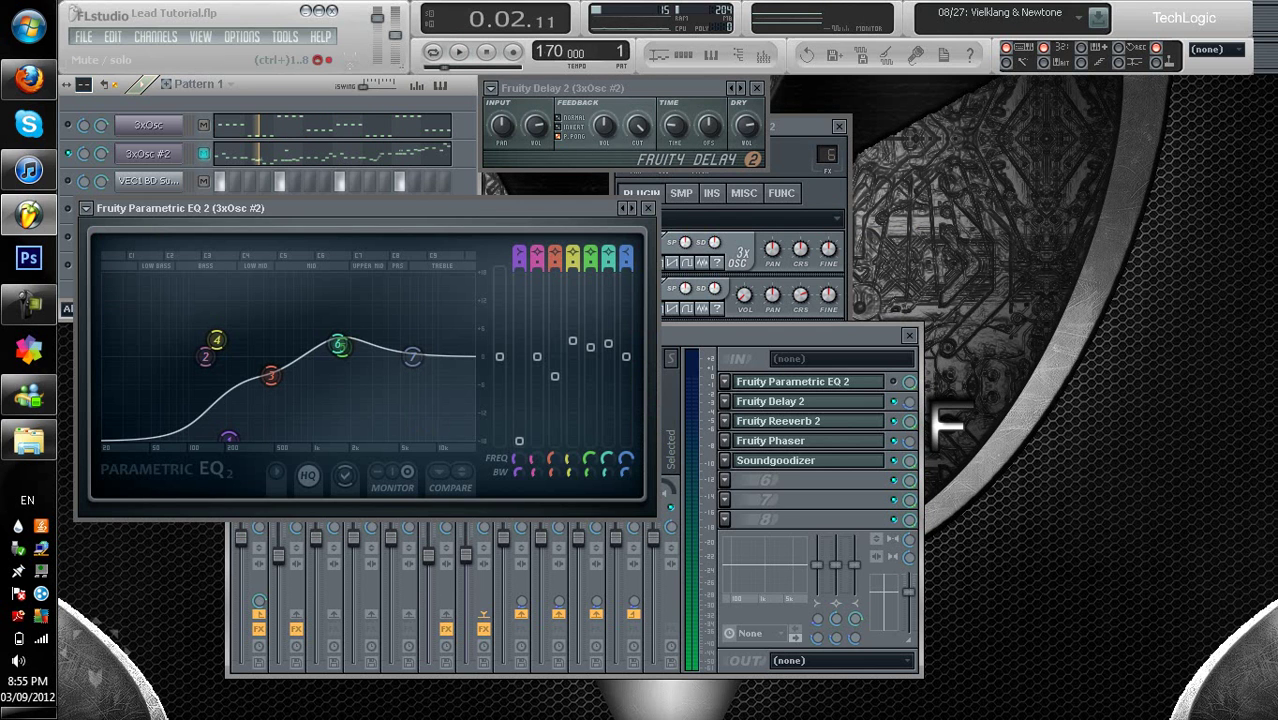
pyautogui.click(893, 381)
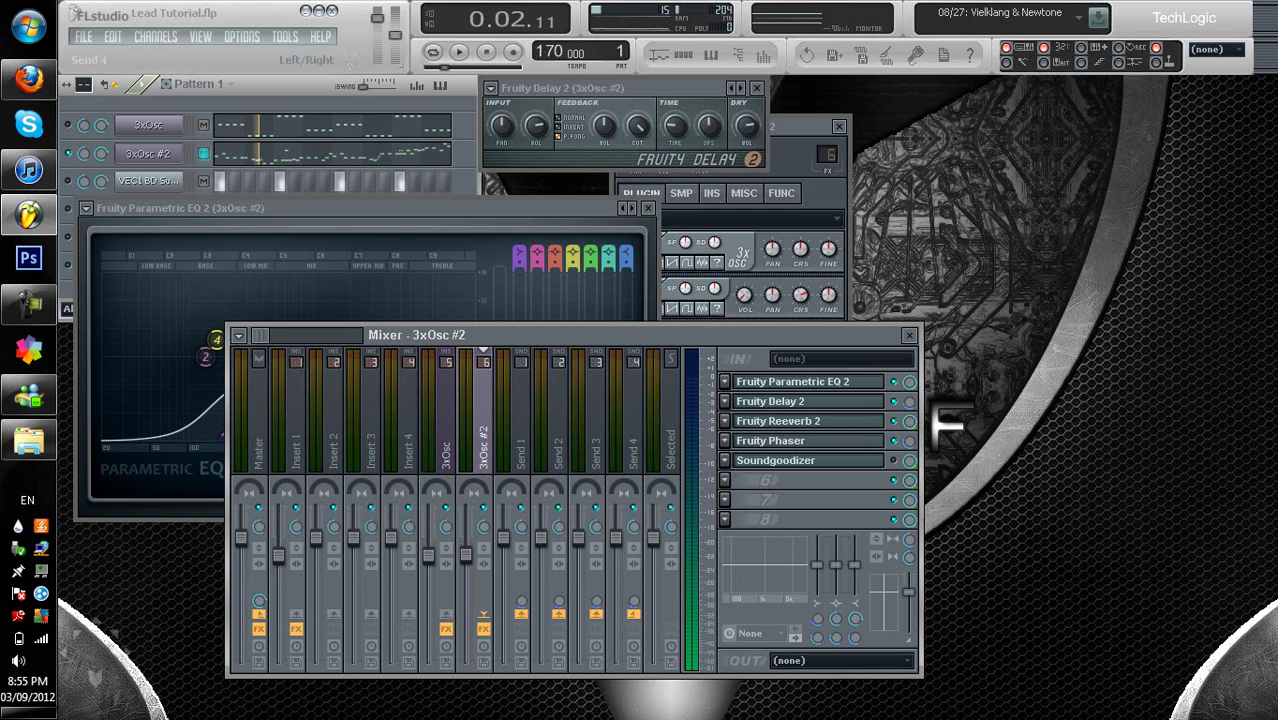
pyautogui.click(357, 208)
pyautogui.press('space')
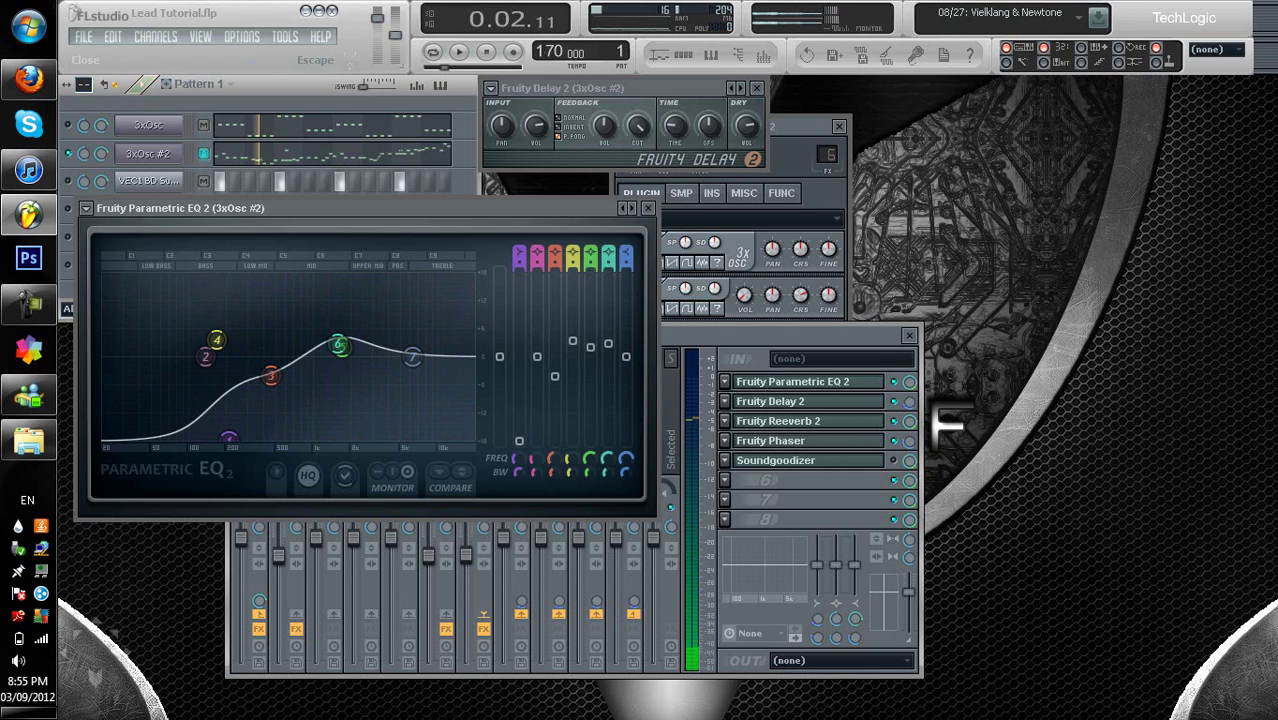
pyautogui.press('Escape')
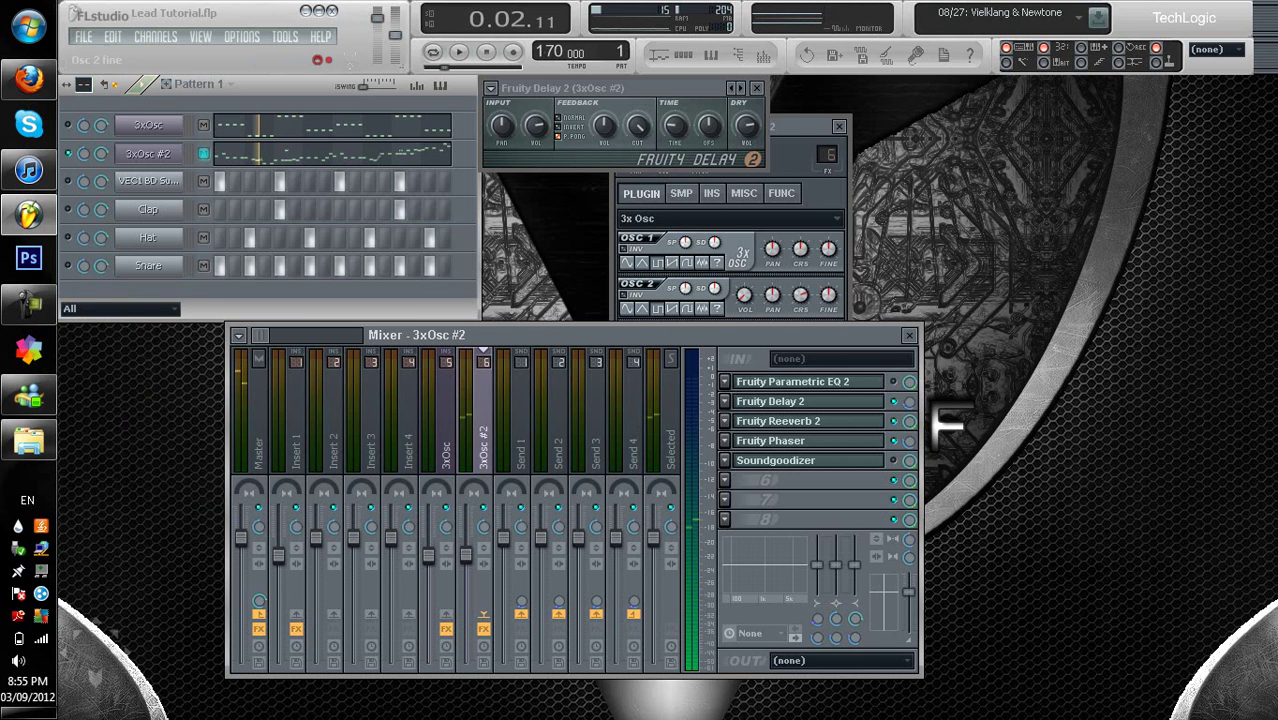
# - Play the lead briefly without the equalizer and reopen the Fruity Delay 2 settings
pyautogui.moveTo(560, 88); pyautogui.dragTo(644, 211)
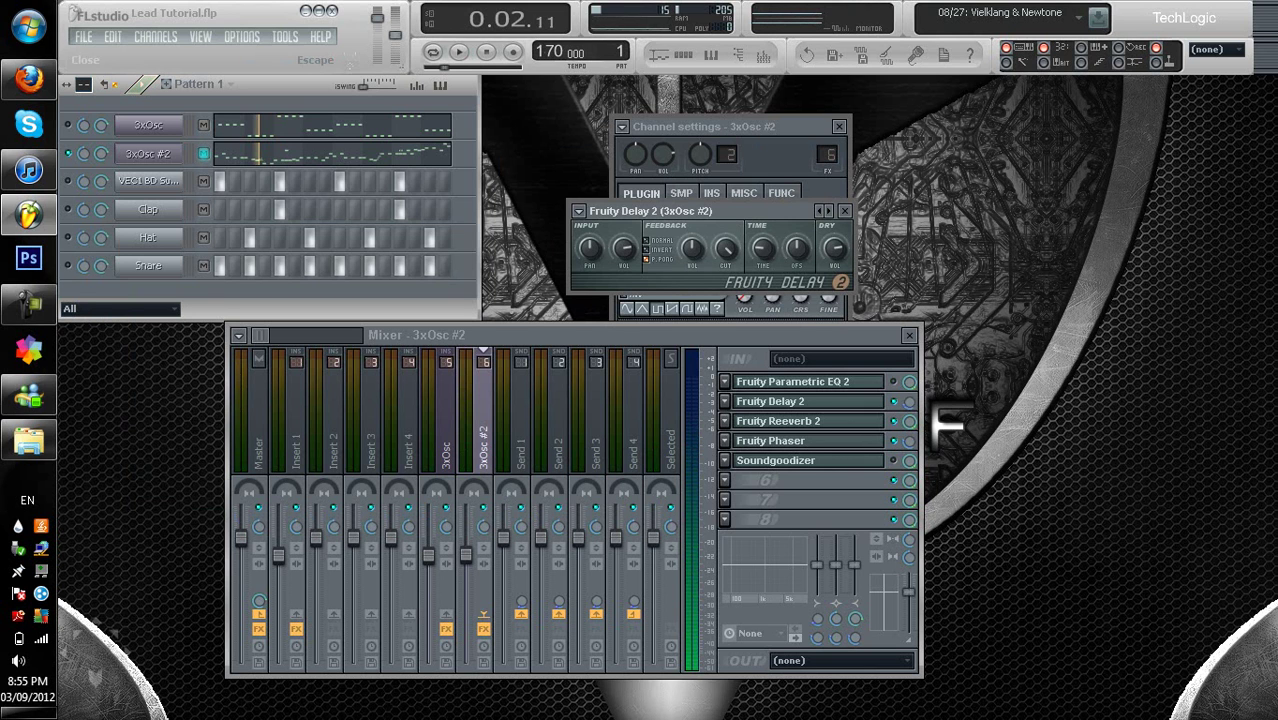
pyautogui.click(844, 211)
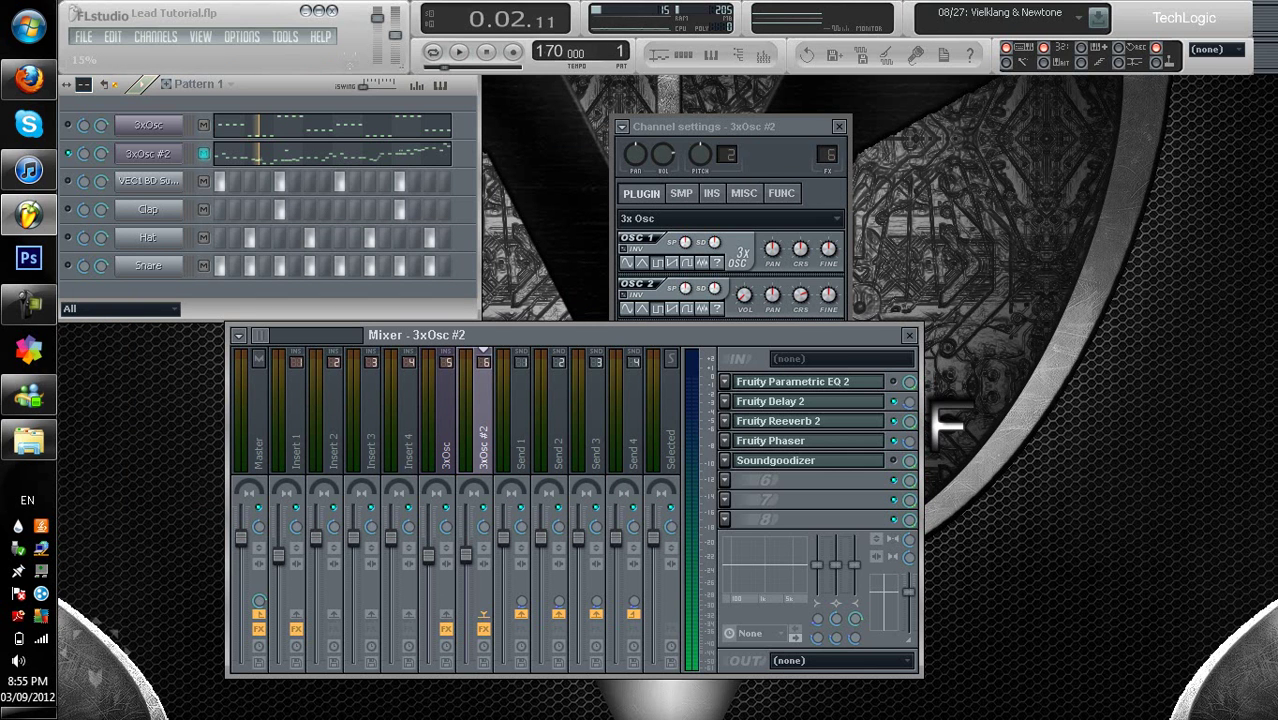
pyautogui.press('space')
pyautogui.press('space')
pyautogui.click(780, 401)
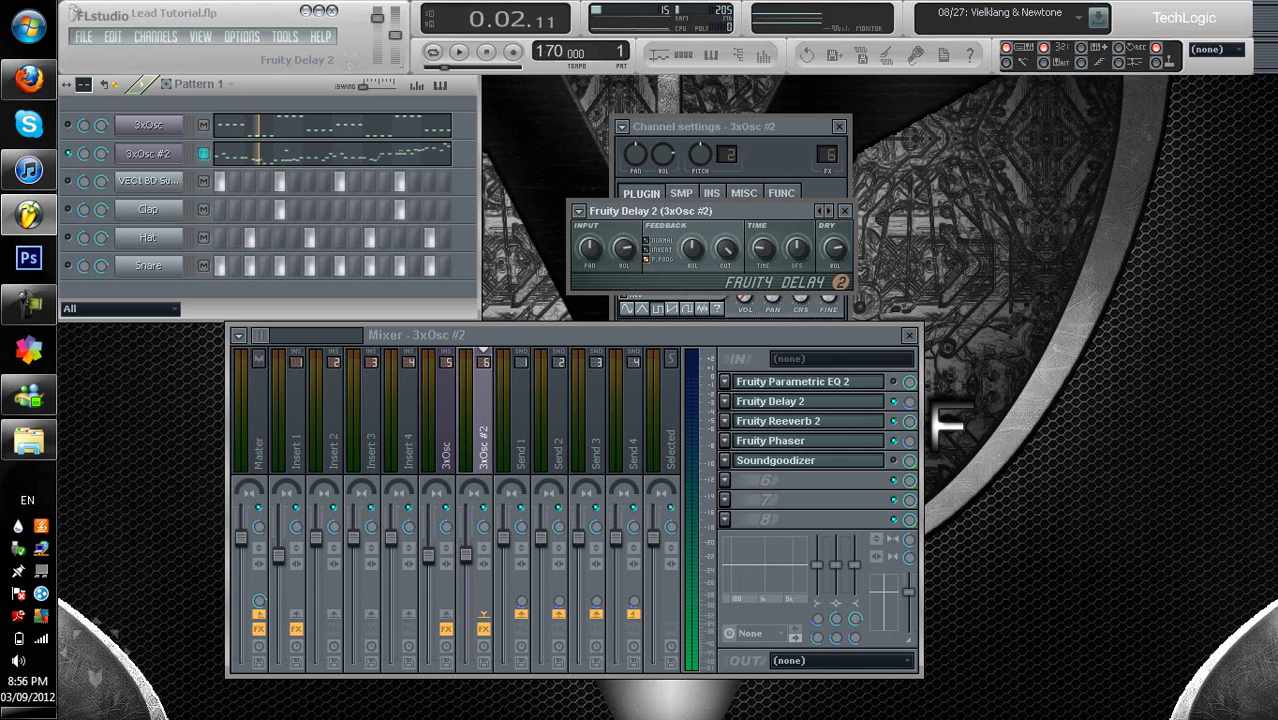
# - Move Fruity Delay 2 higher up, open the Fruity Reeverb 2 settings of the 3xOsc #2 track and shift them slightly
pyautogui.moveTo(700, 211); pyautogui.dragTo(704, 175)
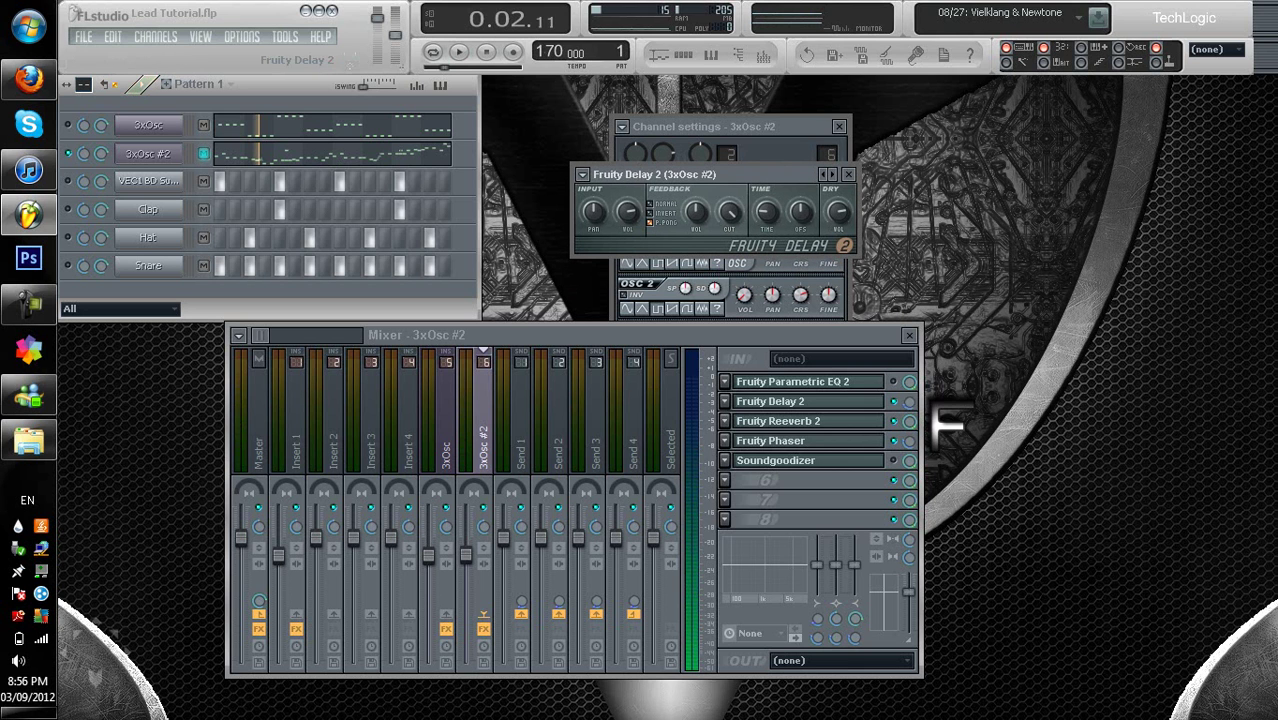
pyautogui.click(778, 421)
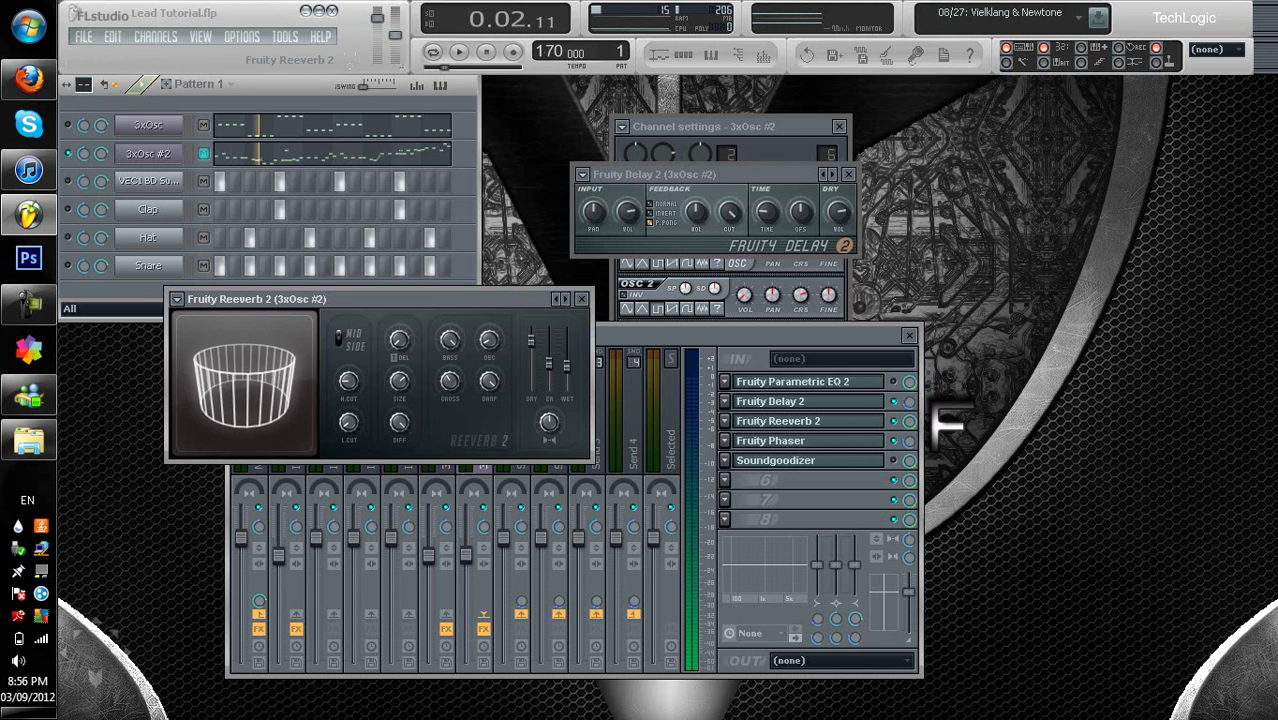
pyautogui.moveTo(370, 299); pyautogui.dragTo(430, 291)
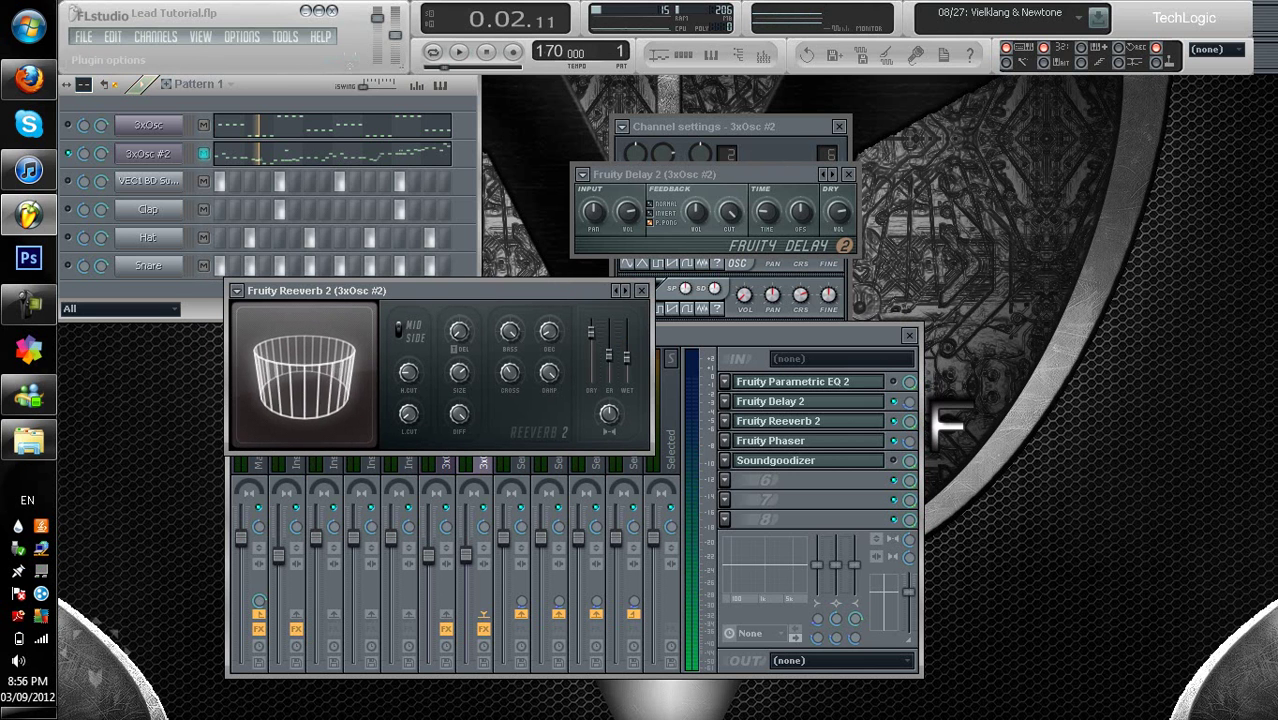
# - Look through the Fruity Reeverb 2 presets, and close the Reeverb 2 and Delay 2 settings
pyautogui.click(237, 290)
pyautogui.moveTo(262, 341)
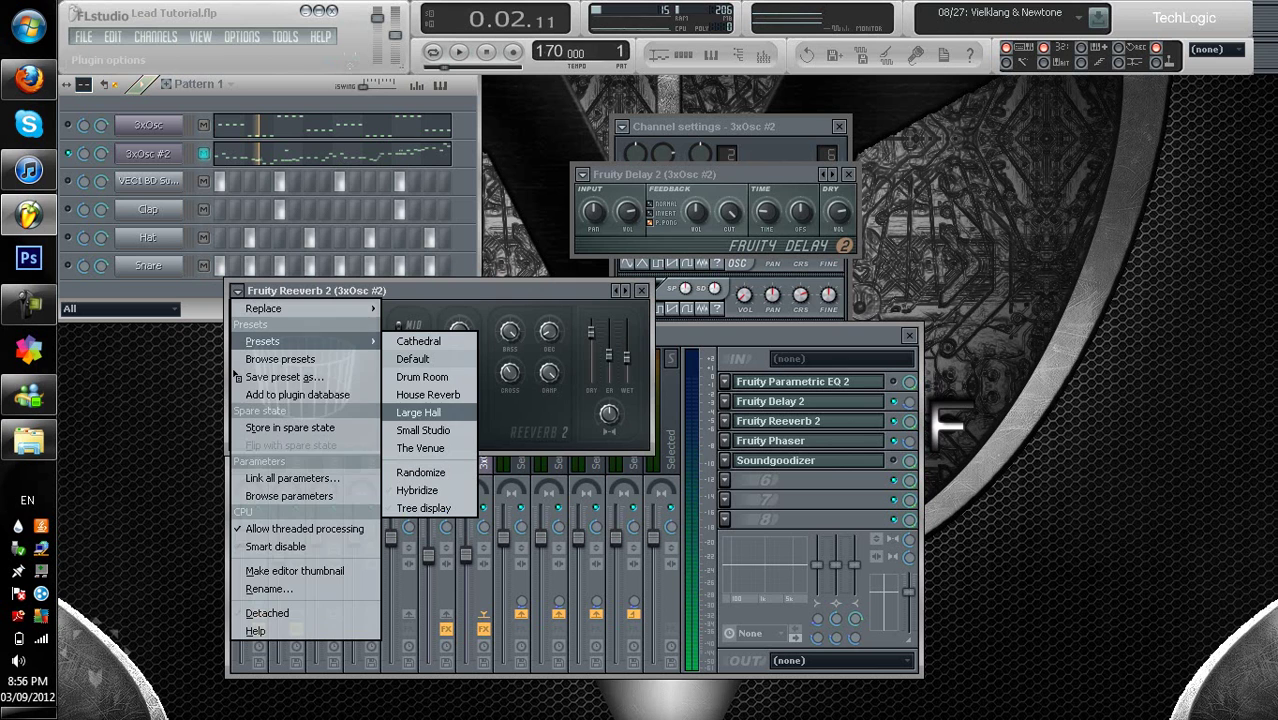
pyautogui.click(421, 377)
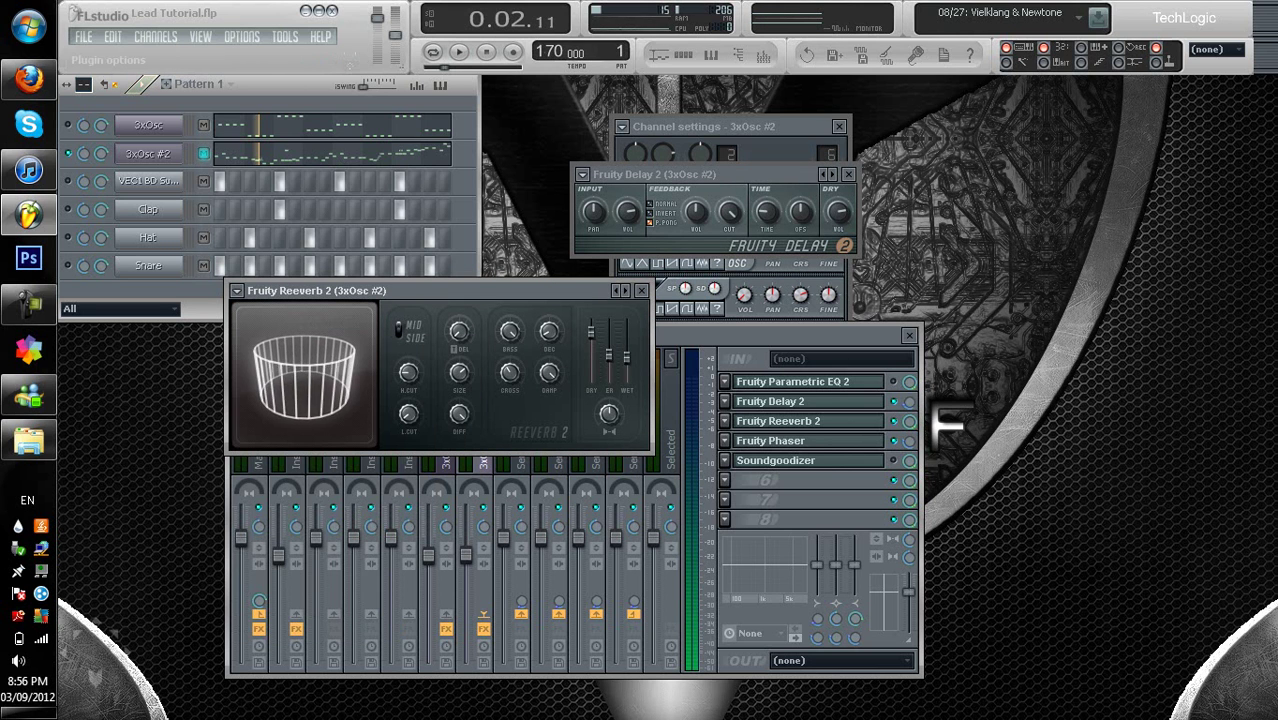
pyautogui.click(237, 290)
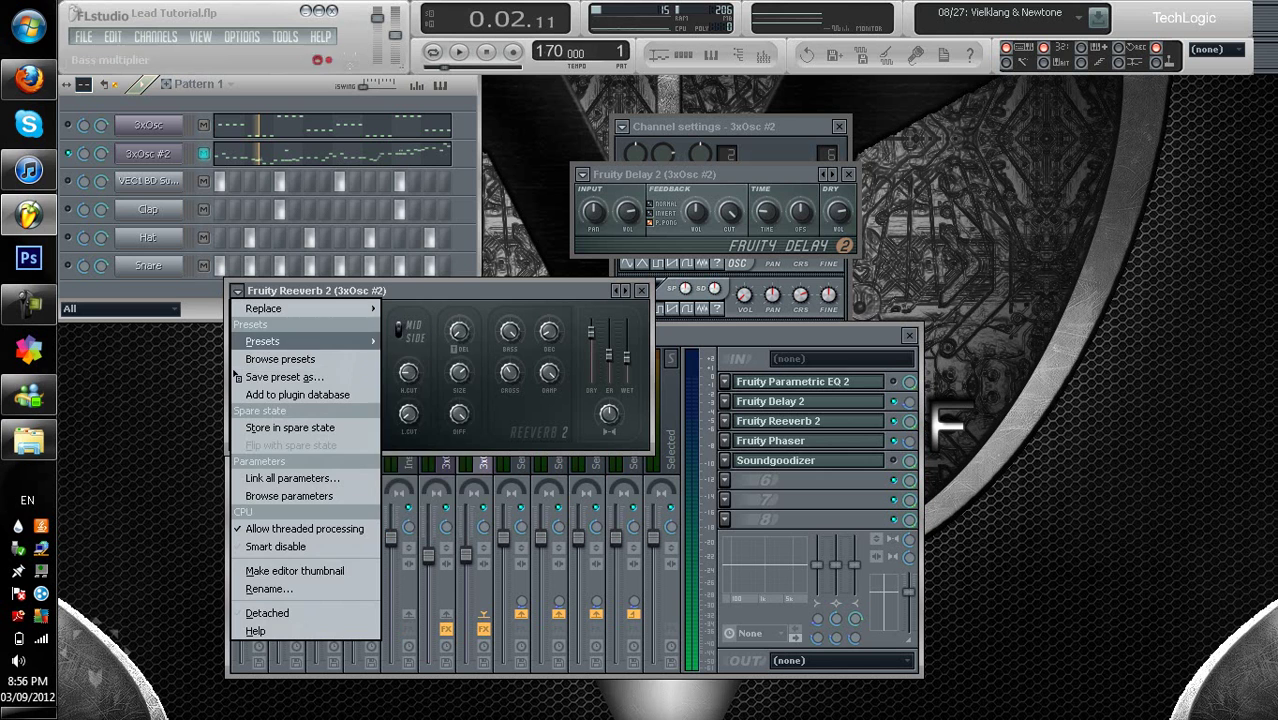
pyautogui.click(440, 358)
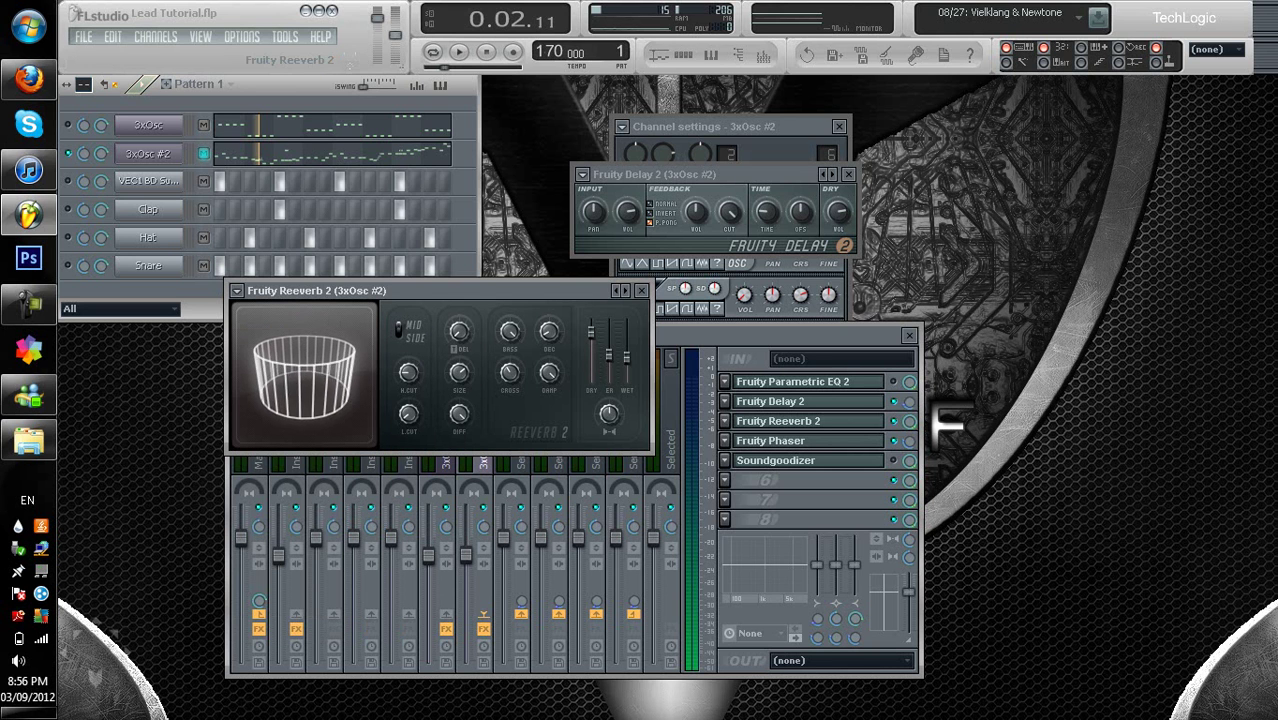
pyautogui.moveTo(420, 290); pyautogui.dragTo(632, 295)
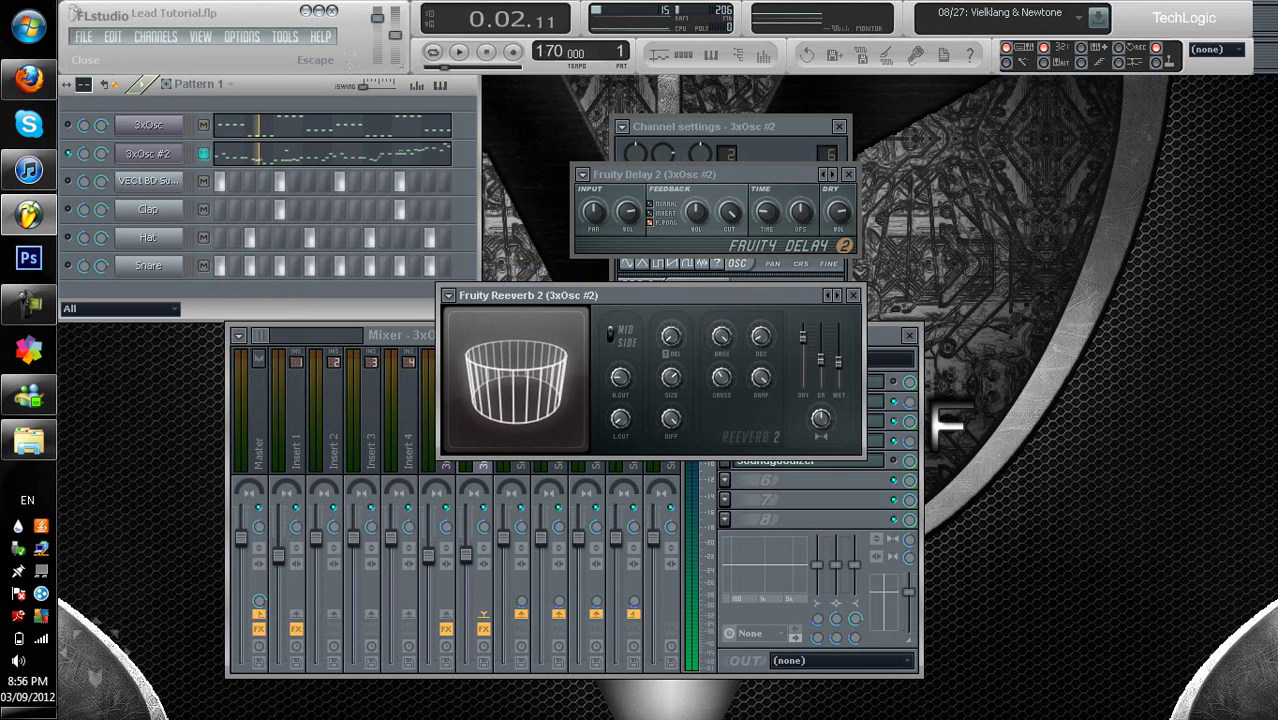
pyautogui.click(852, 295)
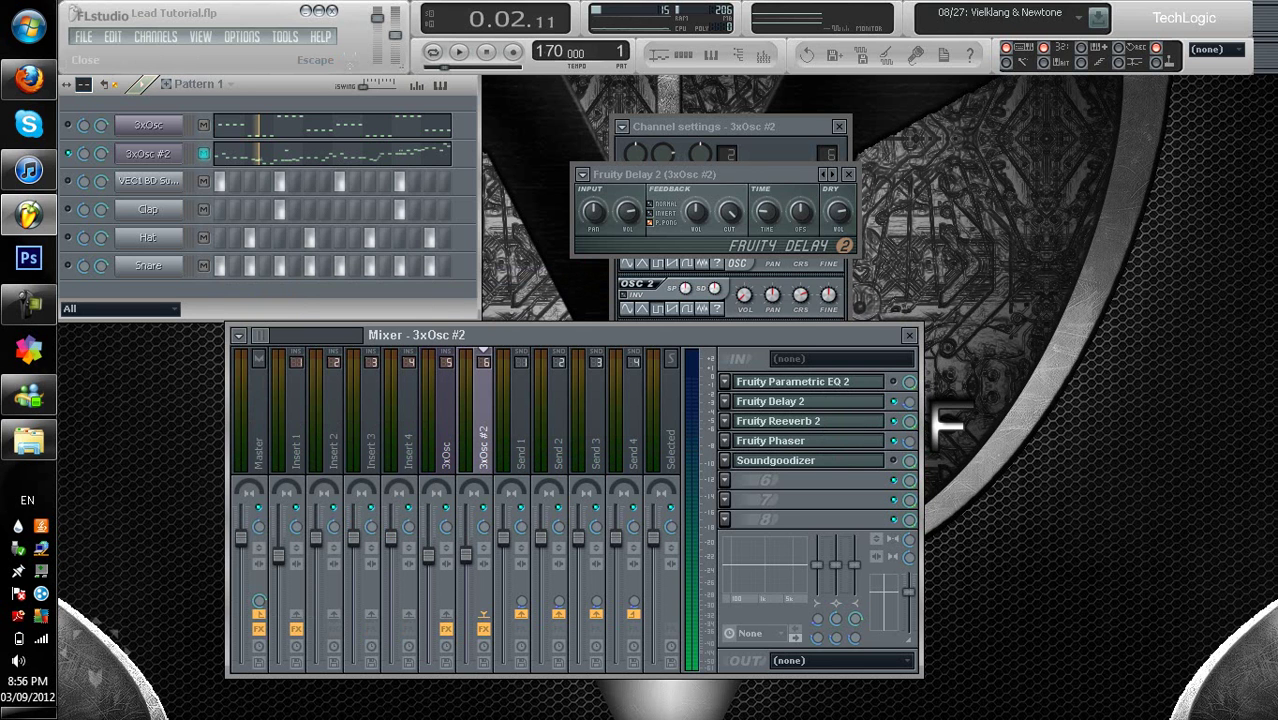
pyautogui.click(848, 174)
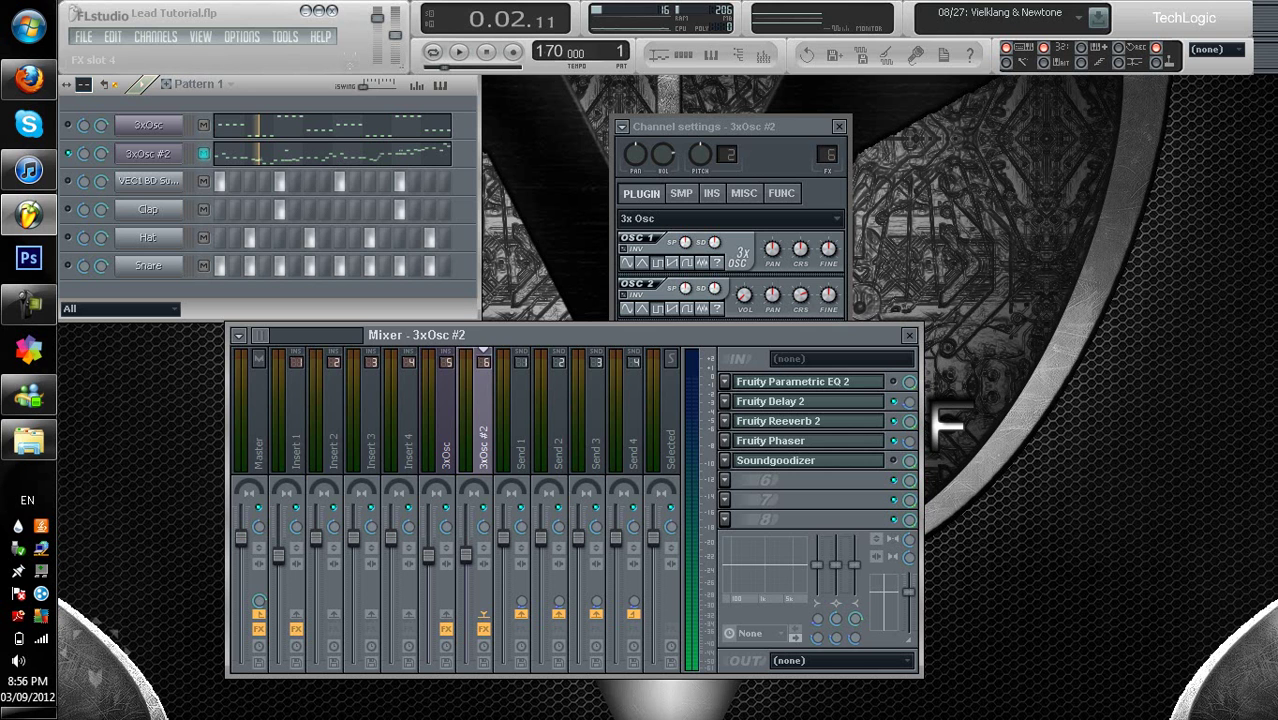
# - Load the stereo enhance 2 preset in Fruity Phaser on the 3xOsc #2 track and close its settings
pyautogui.click(775, 440)
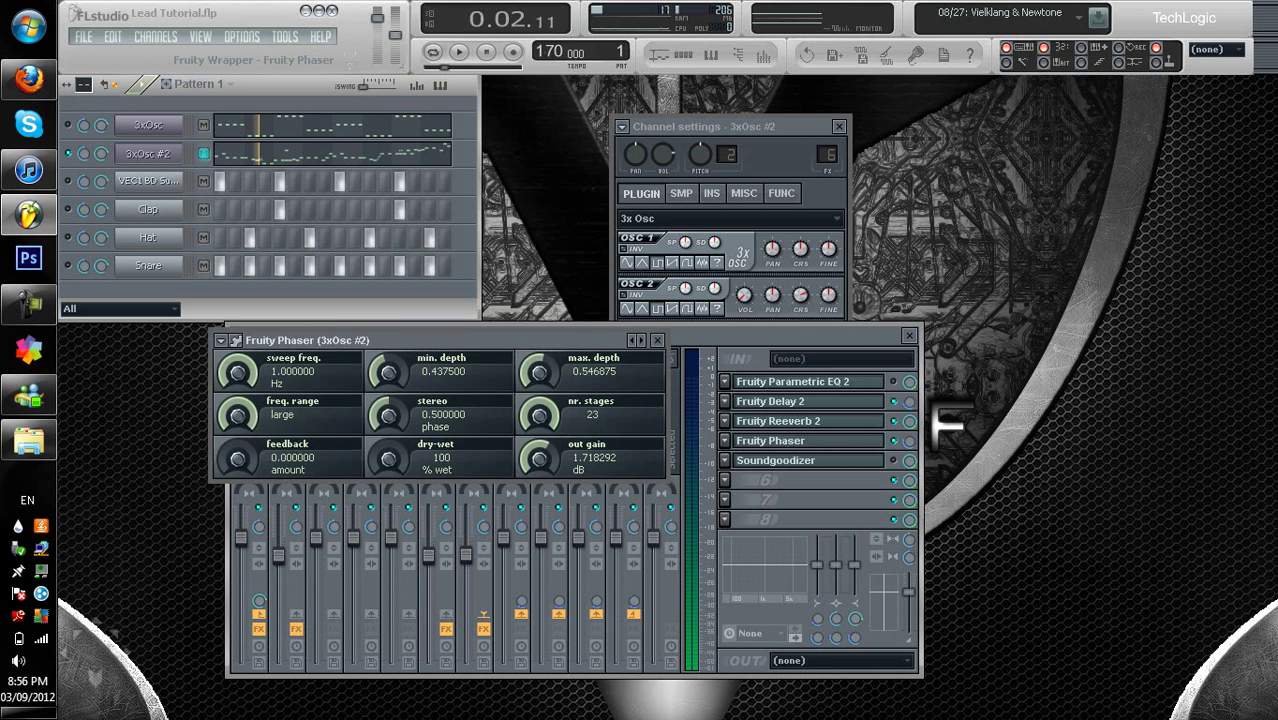
pyautogui.moveTo(440, 340); pyautogui.dragTo(754, 154)
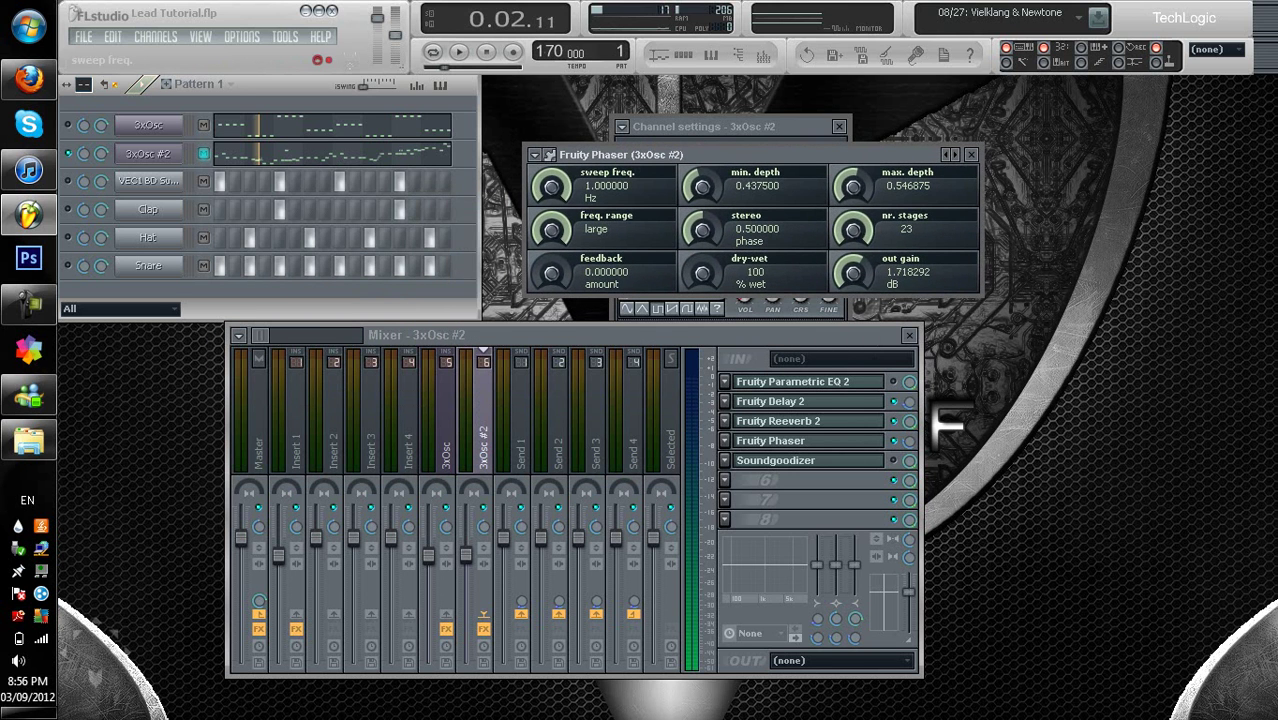
pyautogui.click(535, 154)
pyautogui.moveTo(565, 205)
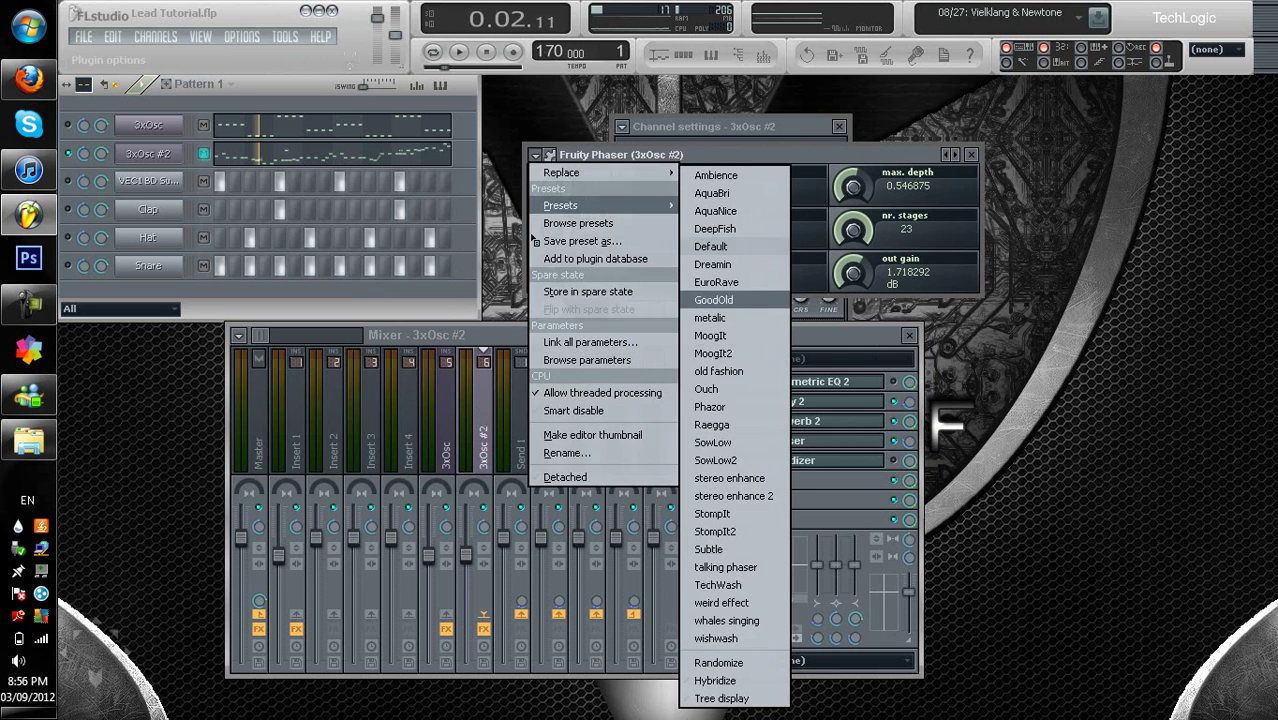
pyautogui.click(733, 496)
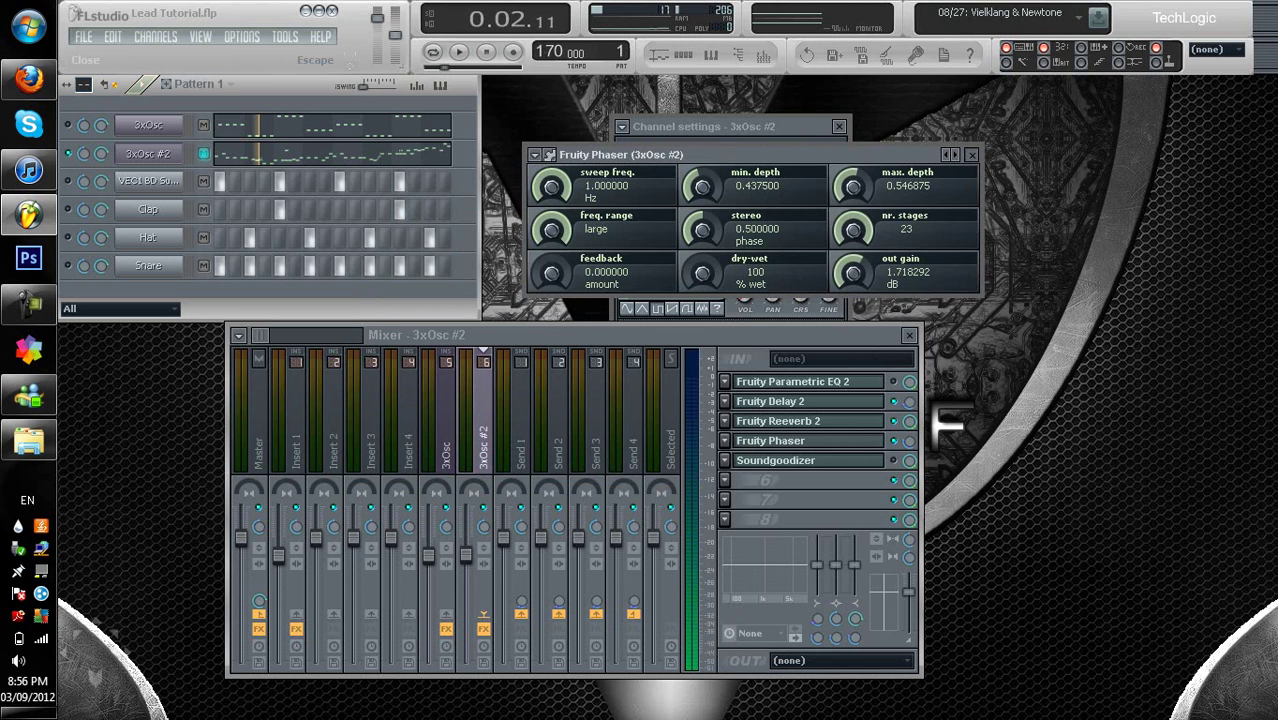
pyautogui.click(971, 154)
# - Play the lead briefly, enable Soundgoodizer on the 3xOsc #2 track and view its settings
pyautogui.press('space')
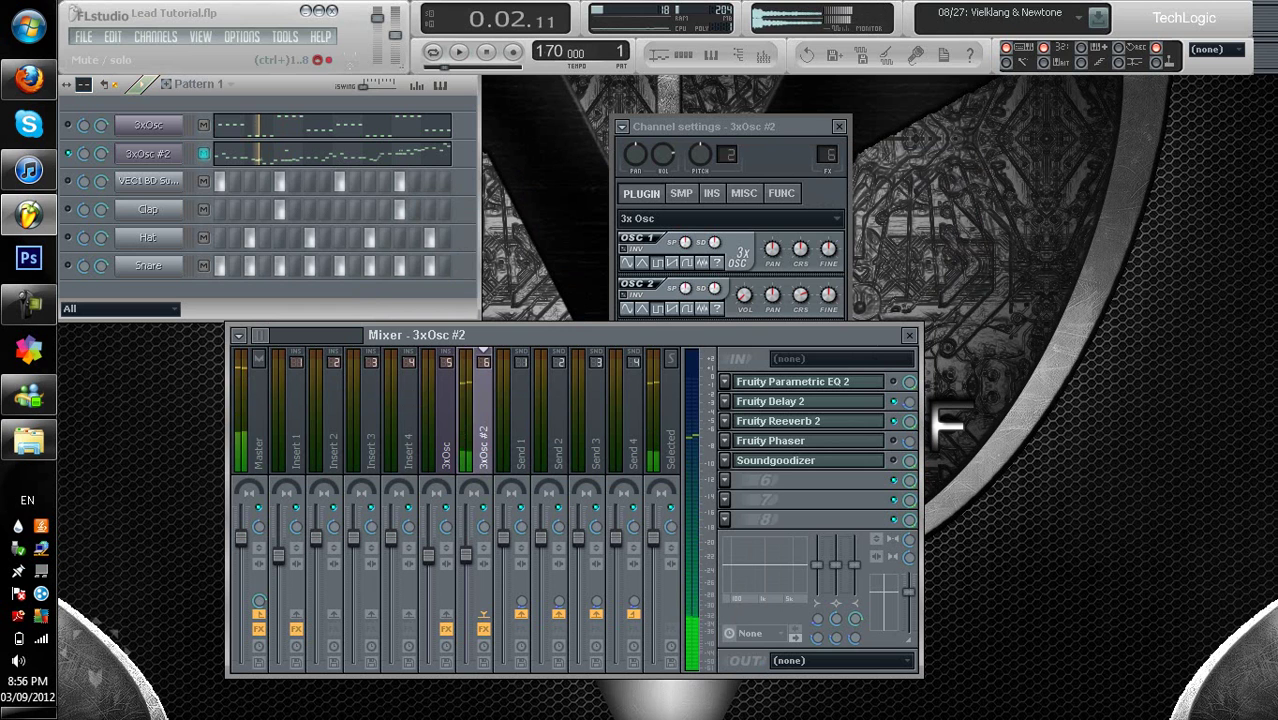
pyautogui.press('space')
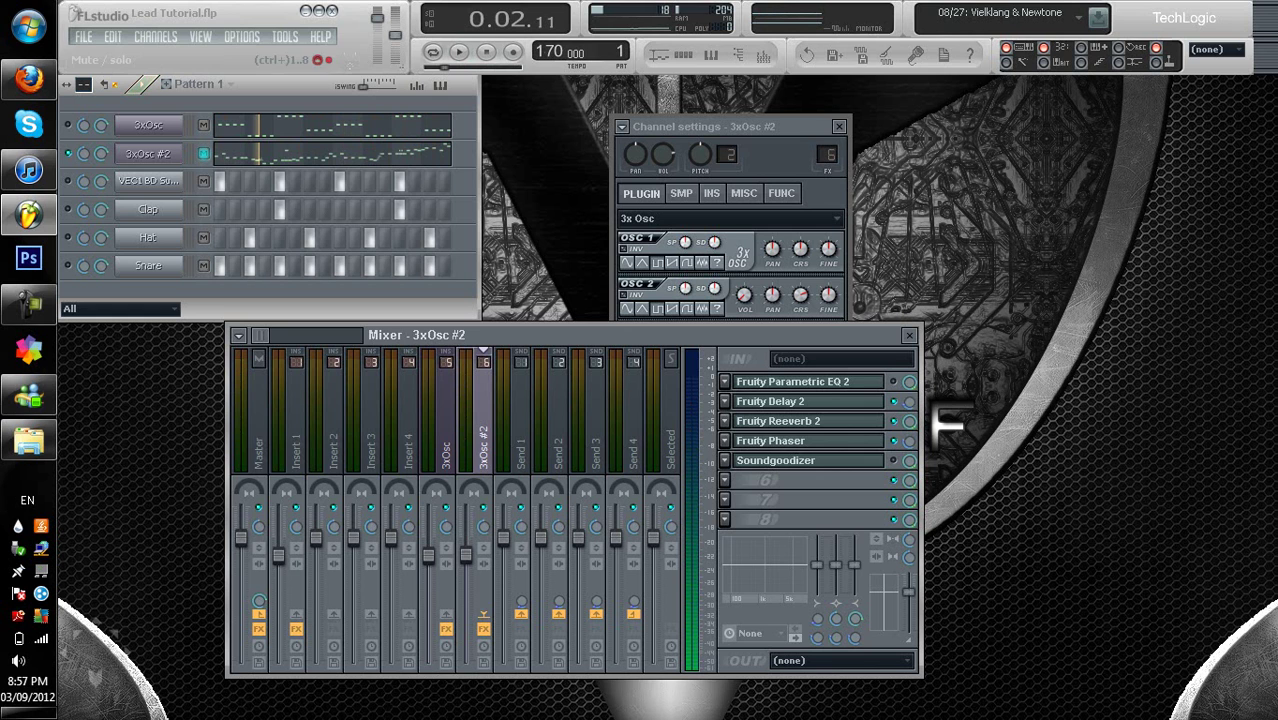
pyautogui.click(809, 460)
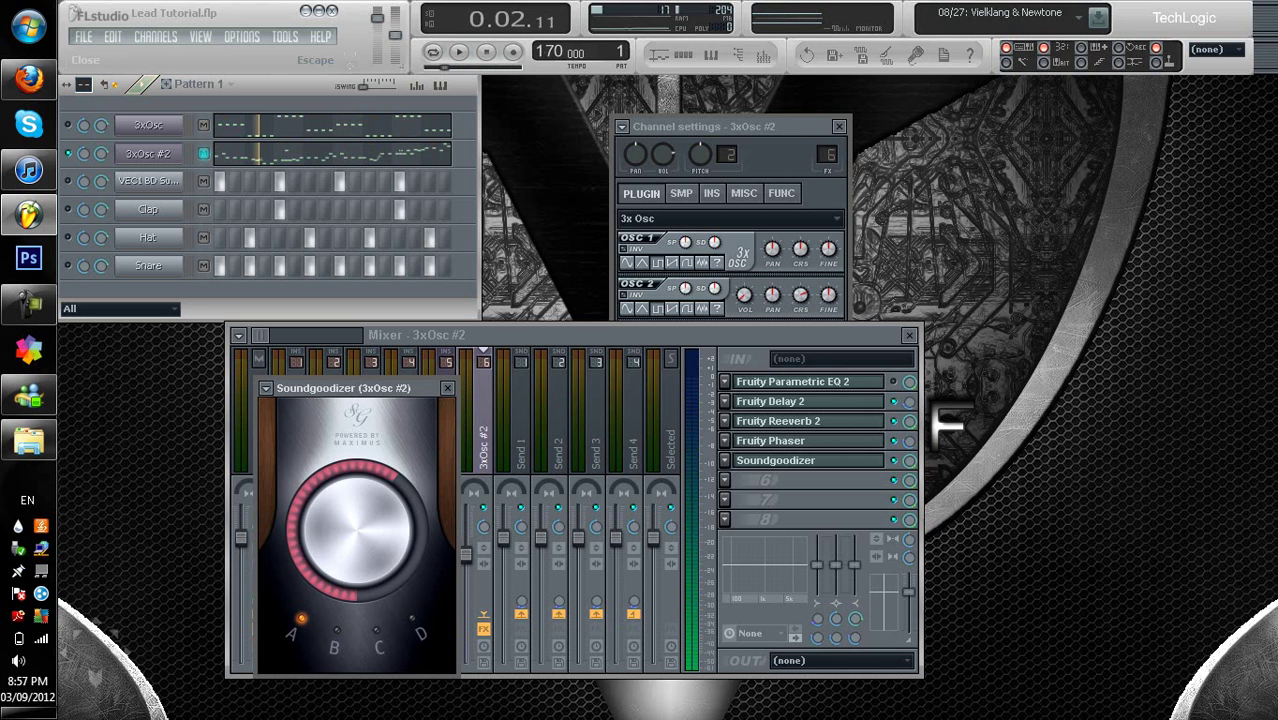
pyautogui.click(447, 388)
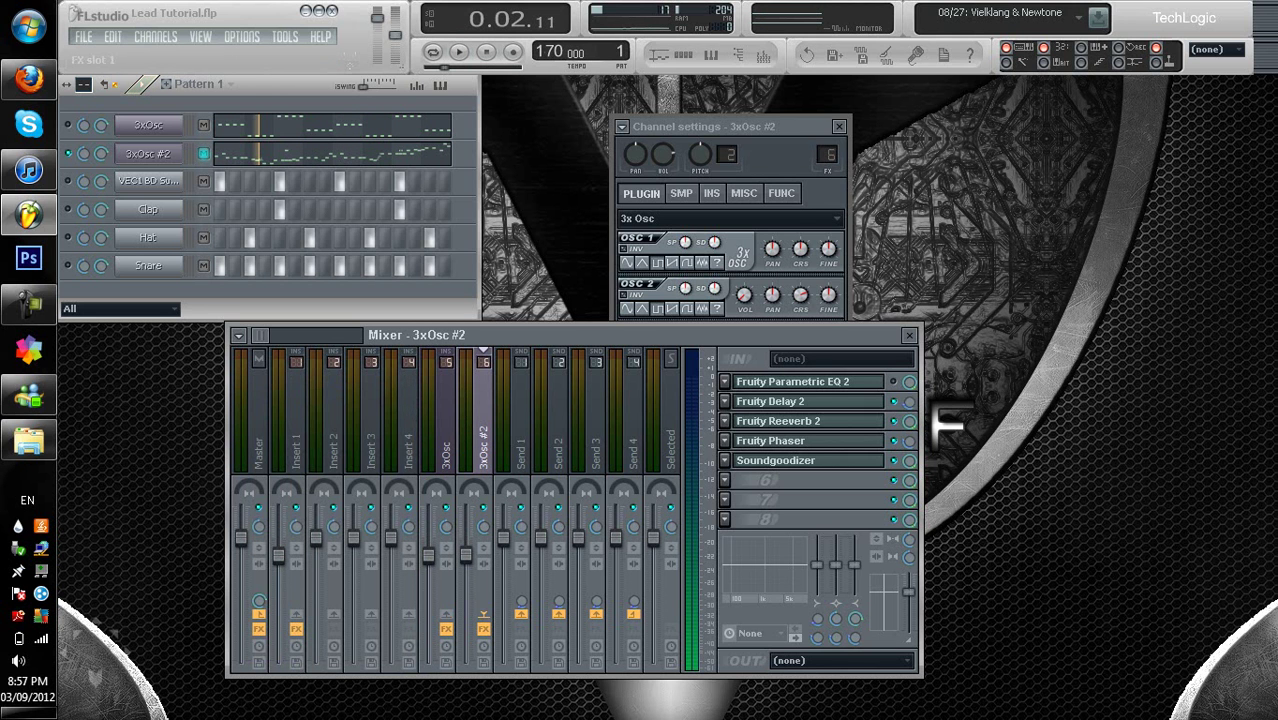
# - Add Fruity Parametric EQ 2 to effect slot 6 of the 3xOsc #2 track and arrange its window clear of the mixer
pyautogui.click(724, 479)
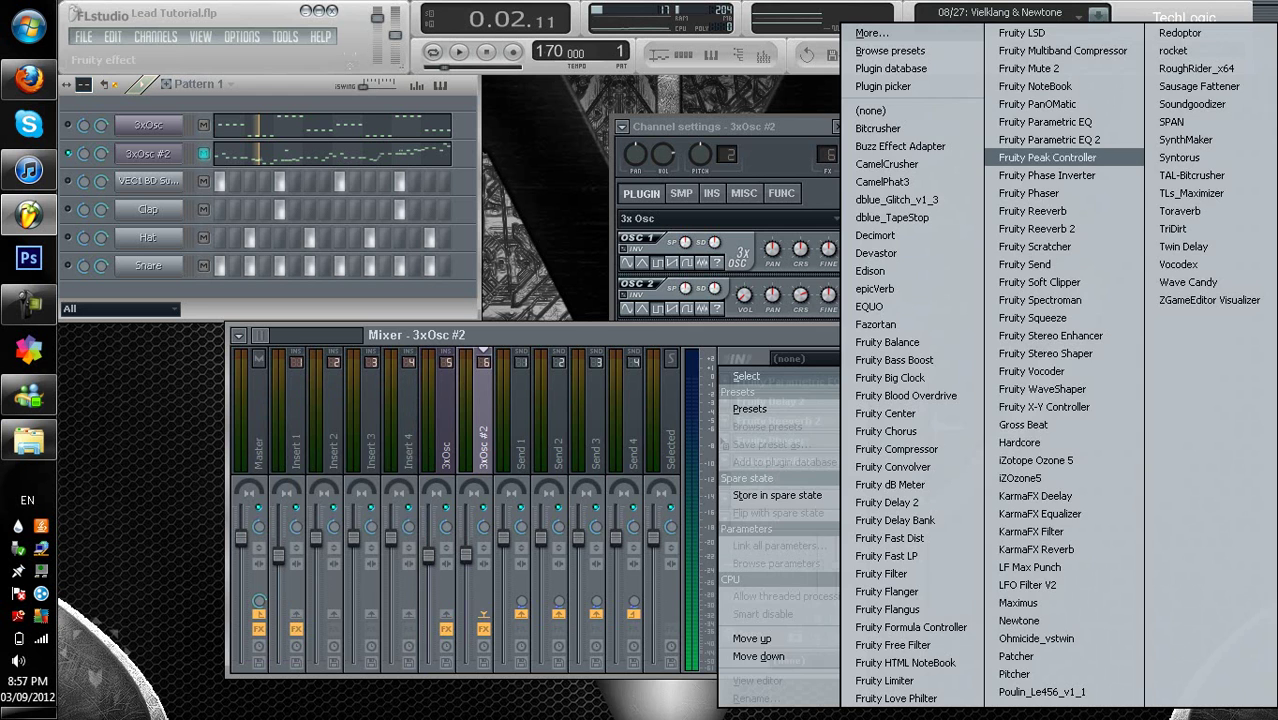
pyautogui.click(1049, 139)
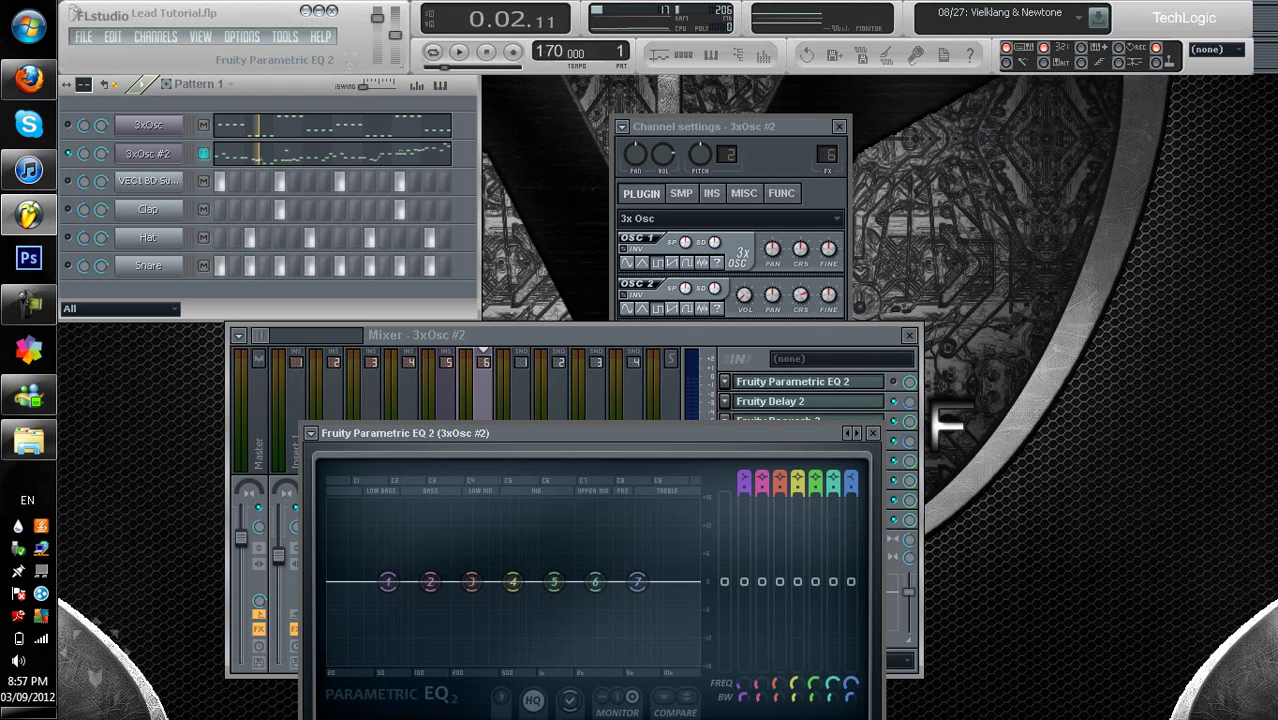
pyautogui.moveTo(590, 433); pyautogui.dragTo(428, 279)
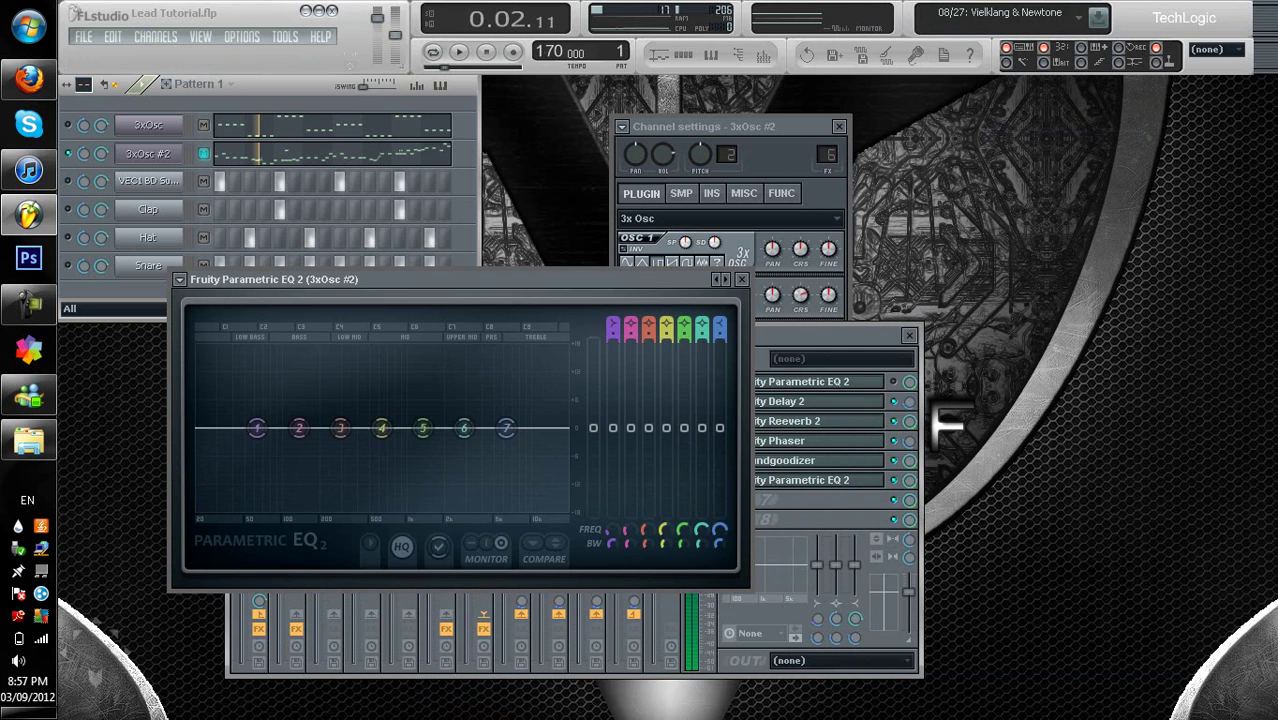
pyautogui.moveTo(830, 335); pyautogui.dragTo(1151, 471)
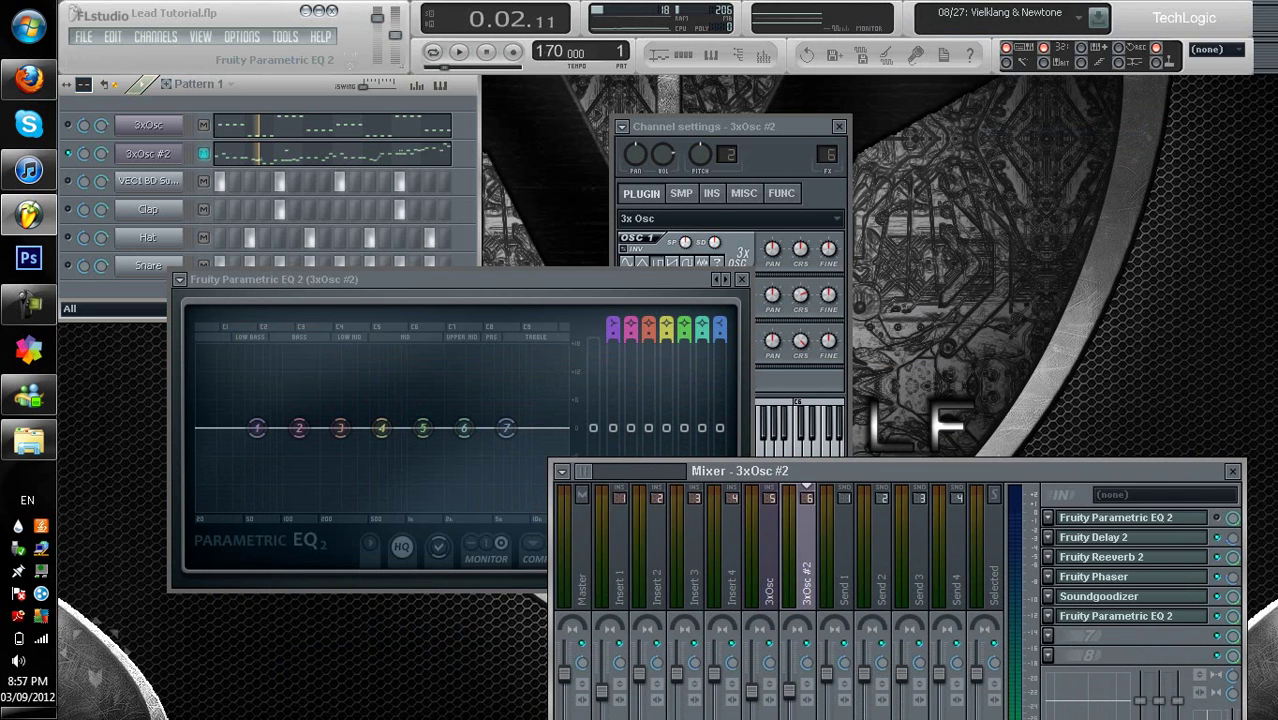
pyautogui.moveTo(450, 279); pyautogui.dragTo(402, 141)
# - Play the lead to view its spectrum in the added equalizer, and close the equalizer, mixer and channel settings
pyautogui.press('space')
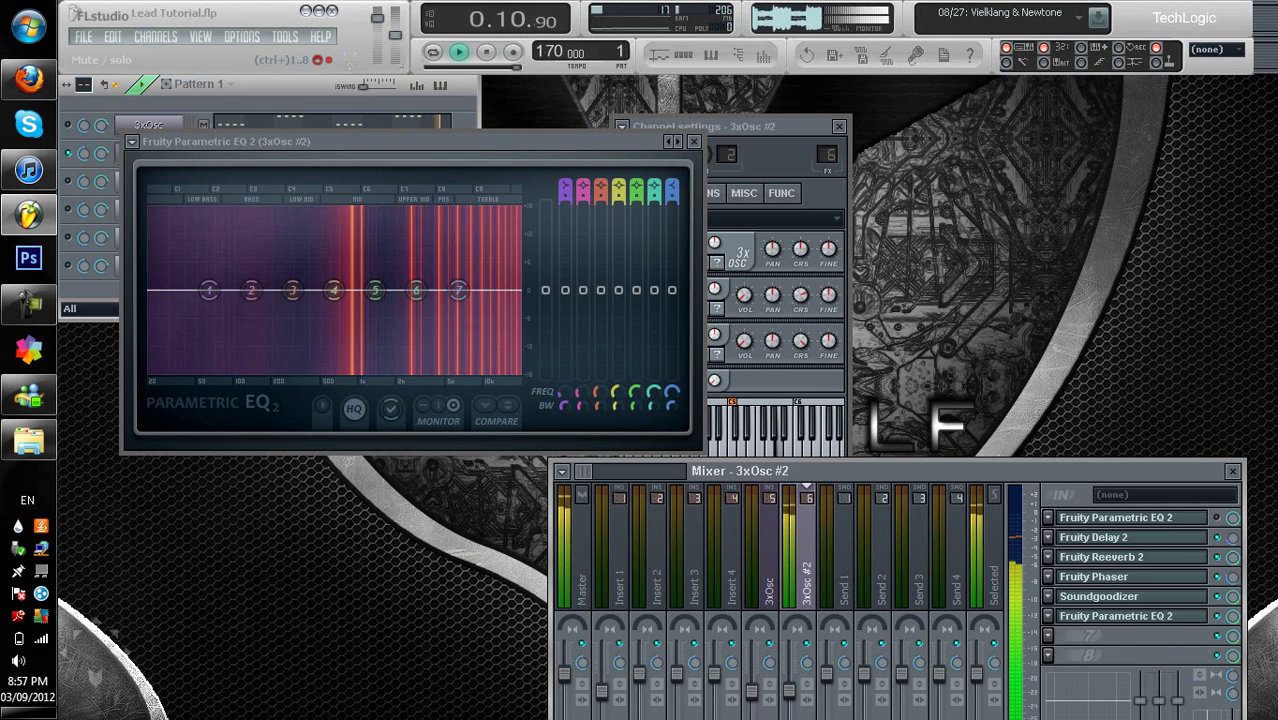
pyautogui.press('space')
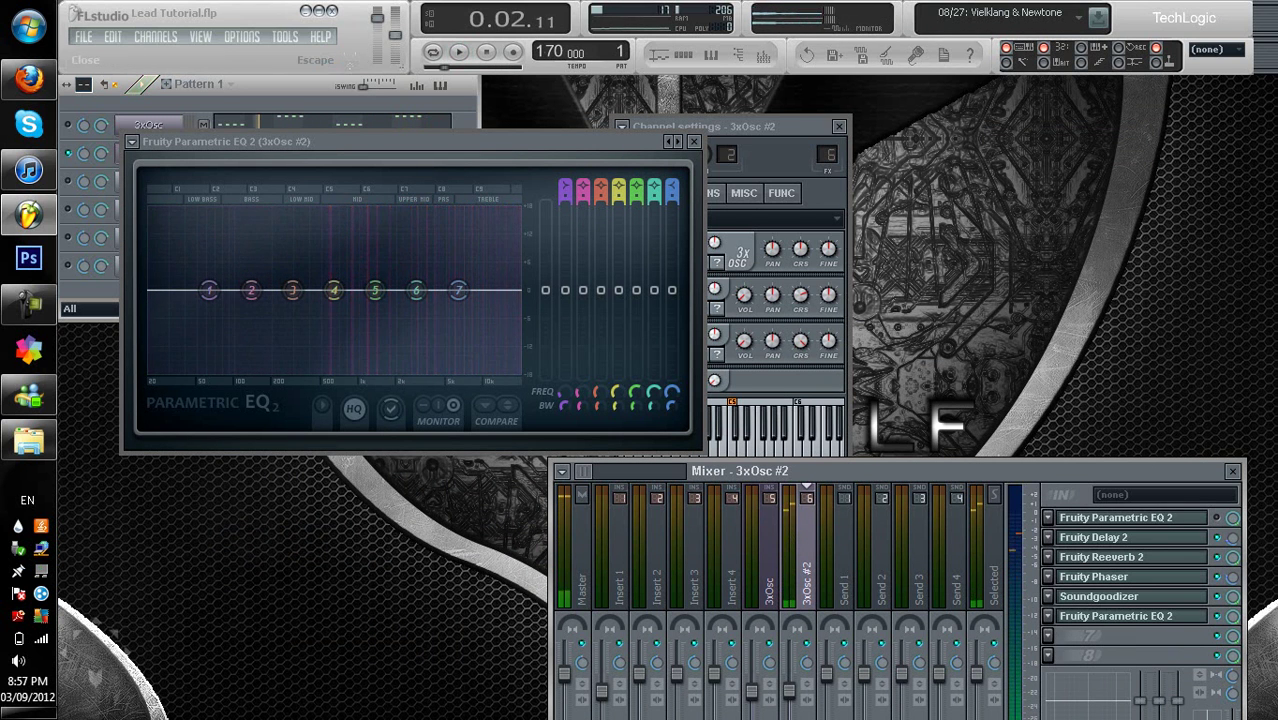
pyautogui.press('Escape')
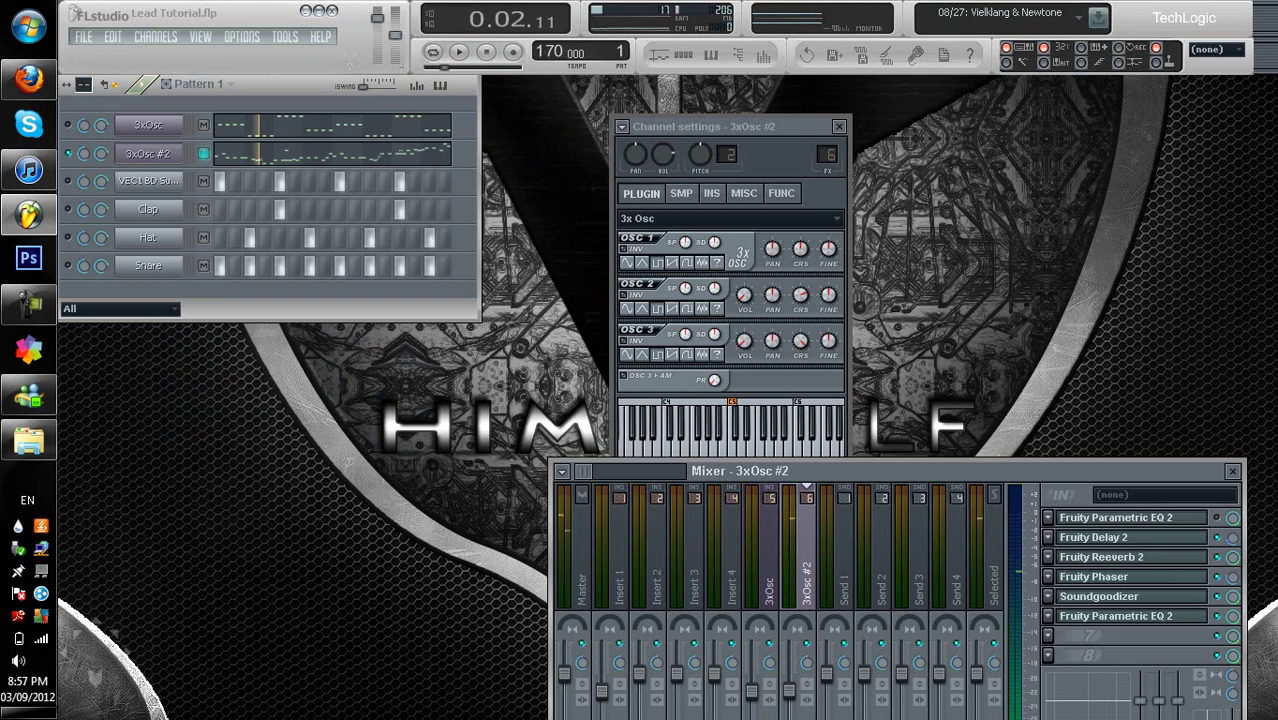
pyautogui.press('Escape')
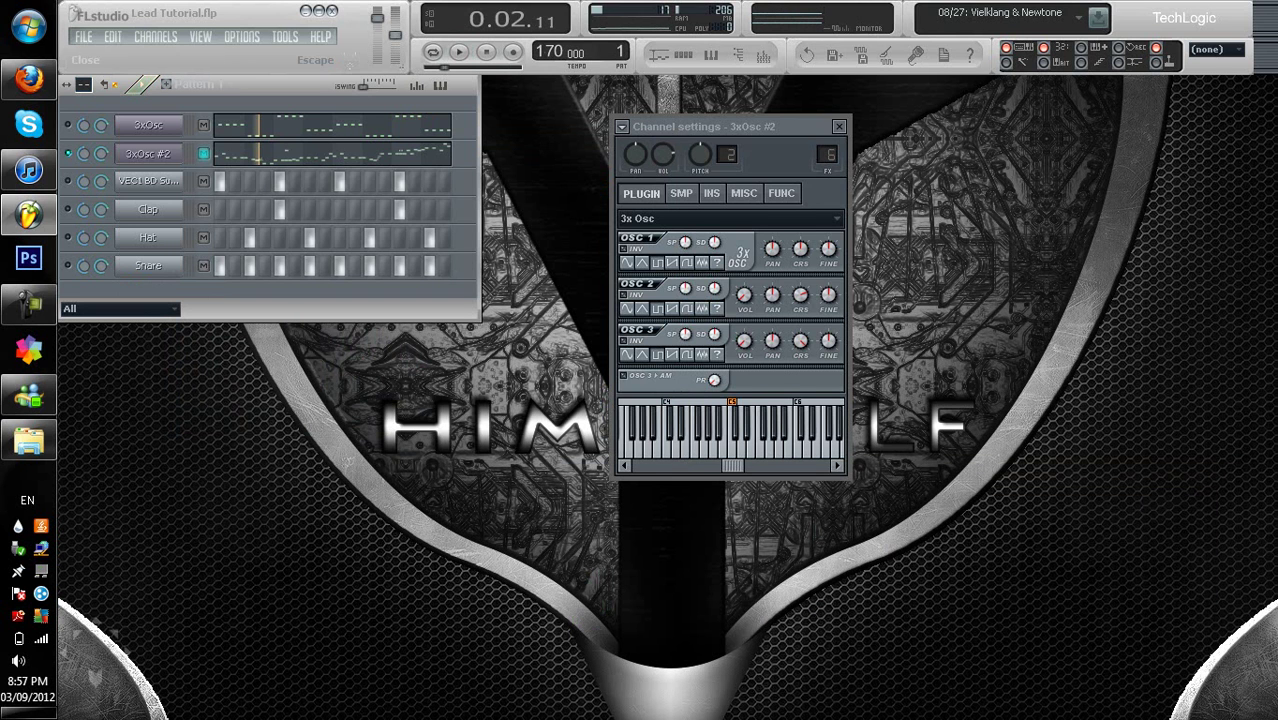
pyautogui.press('Escape')
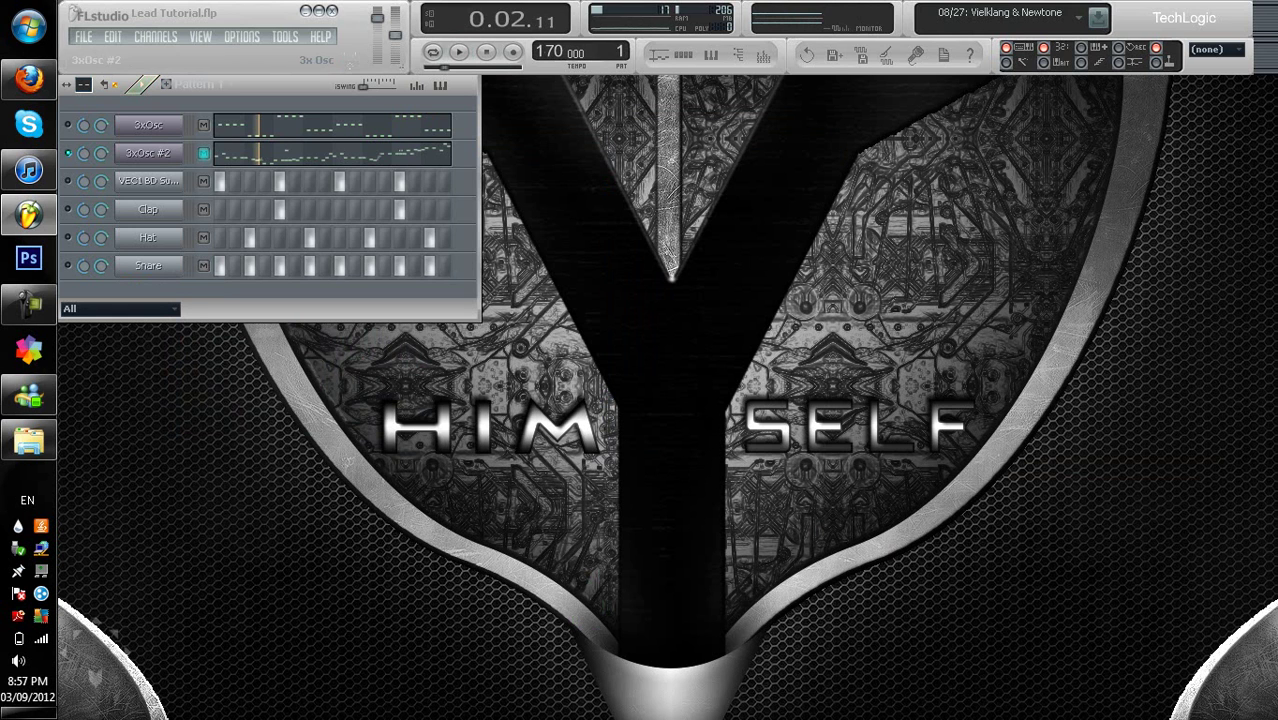
# - Reopen the 3xOsc #2 channel settings, mixer and slot 6 equalizer, and play the lead to view its spectrum again
pyautogui.click(148, 153)
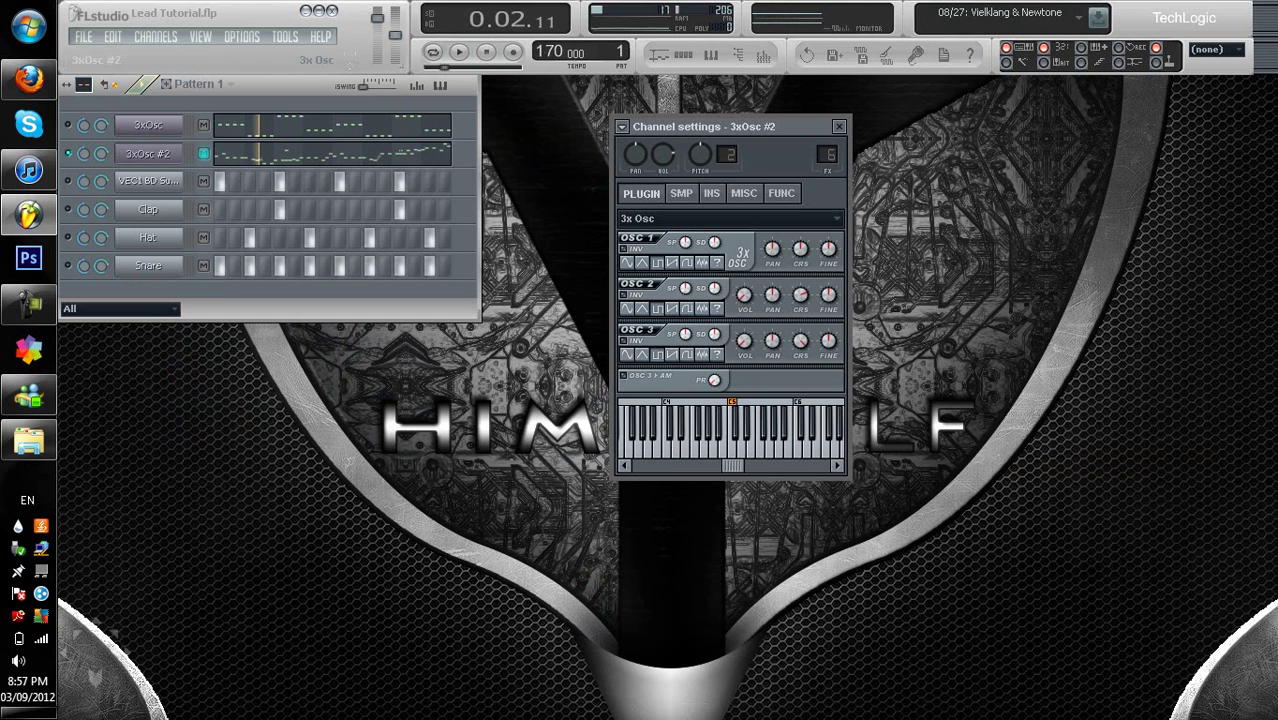
pyautogui.press('F9')
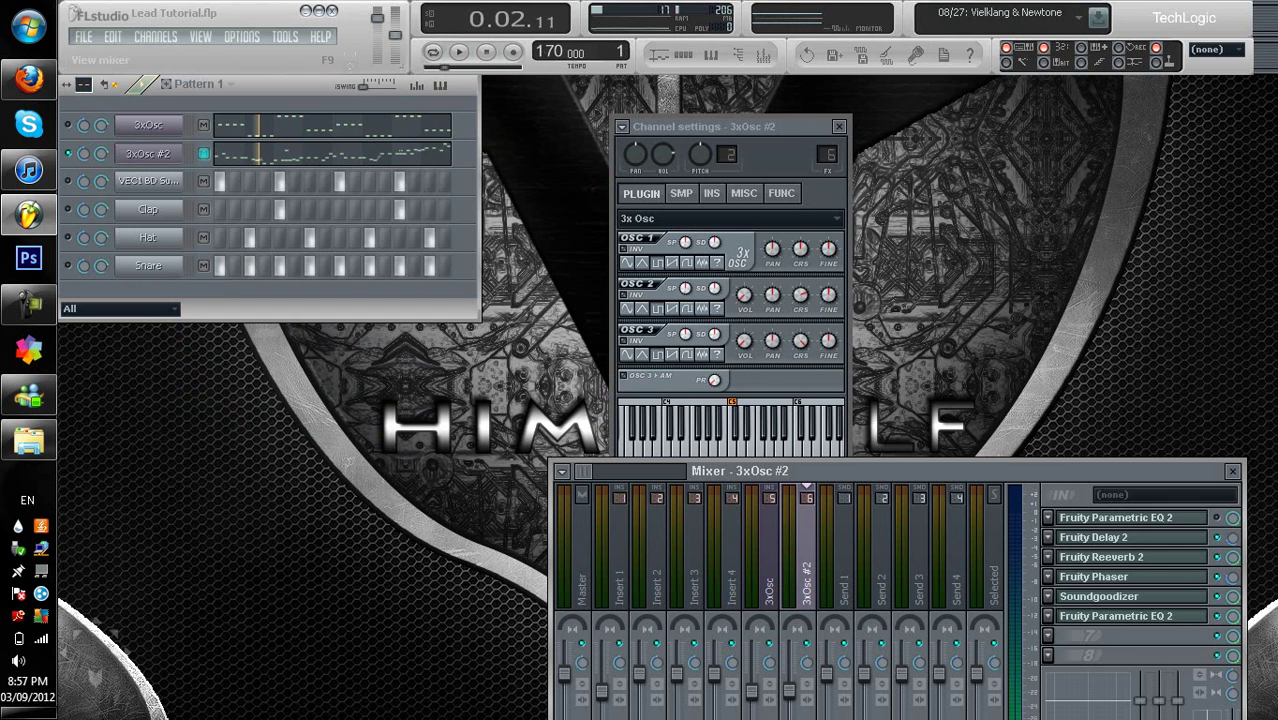
pyautogui.click(1130, 517)
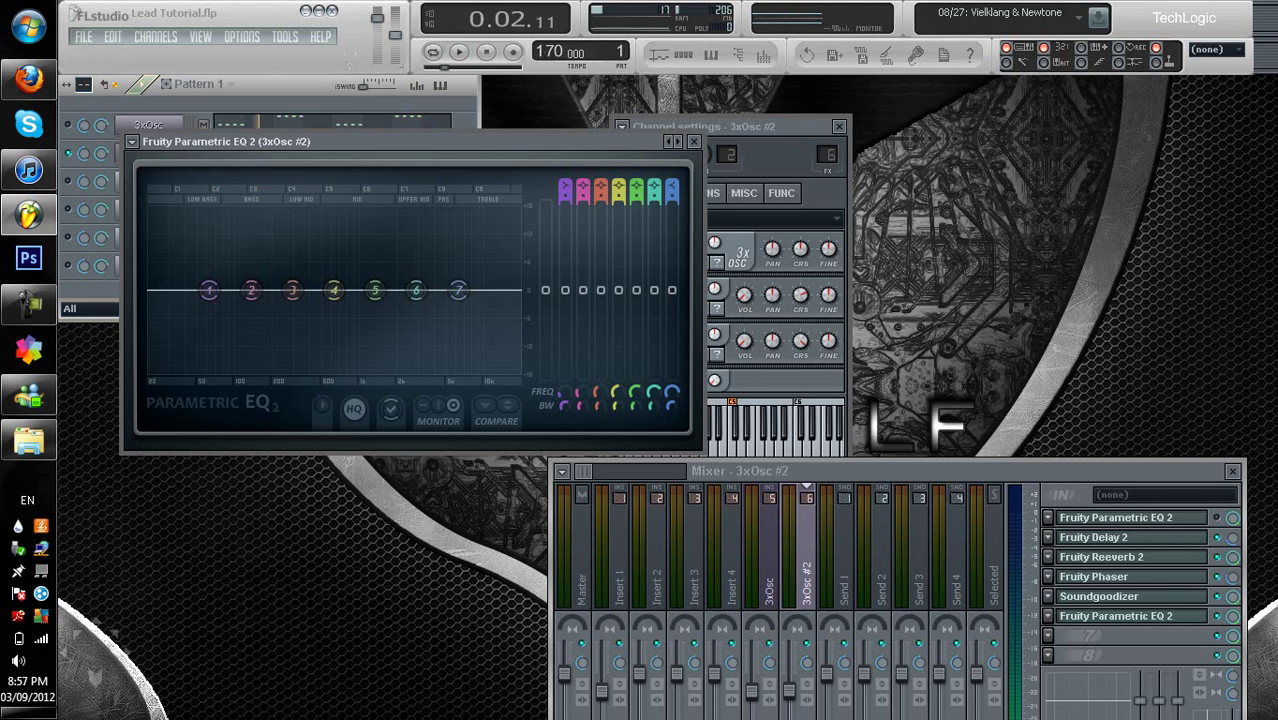
pyautogui.press('space')
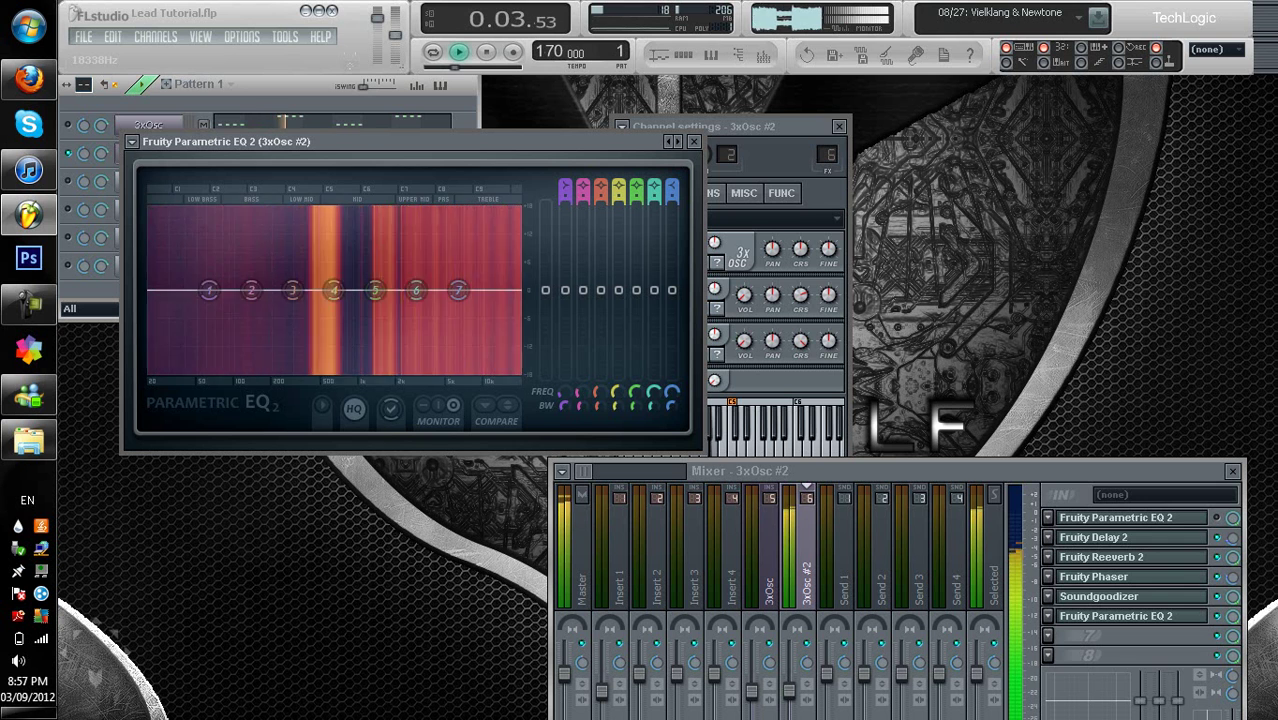
pyautogui.press('space')
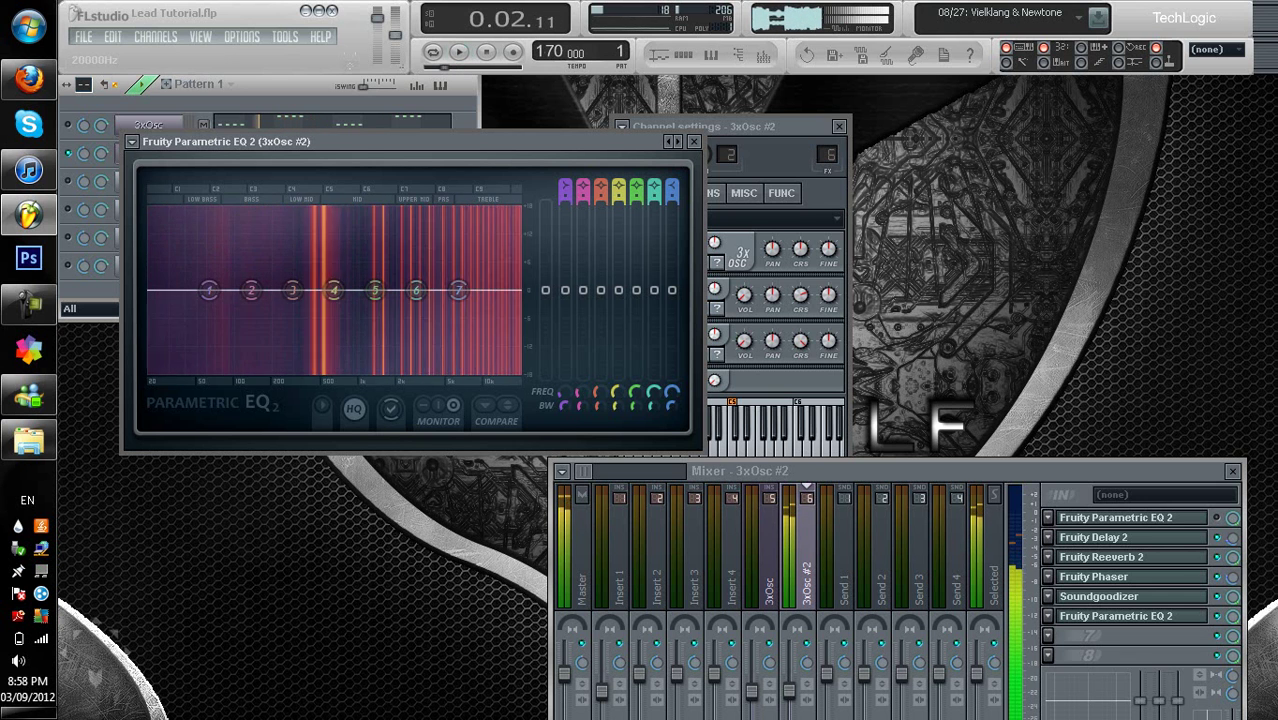
# - Close the equalizer, the 3xOsc #2 channel settings and the mixer
pyautogui.press('Escape')
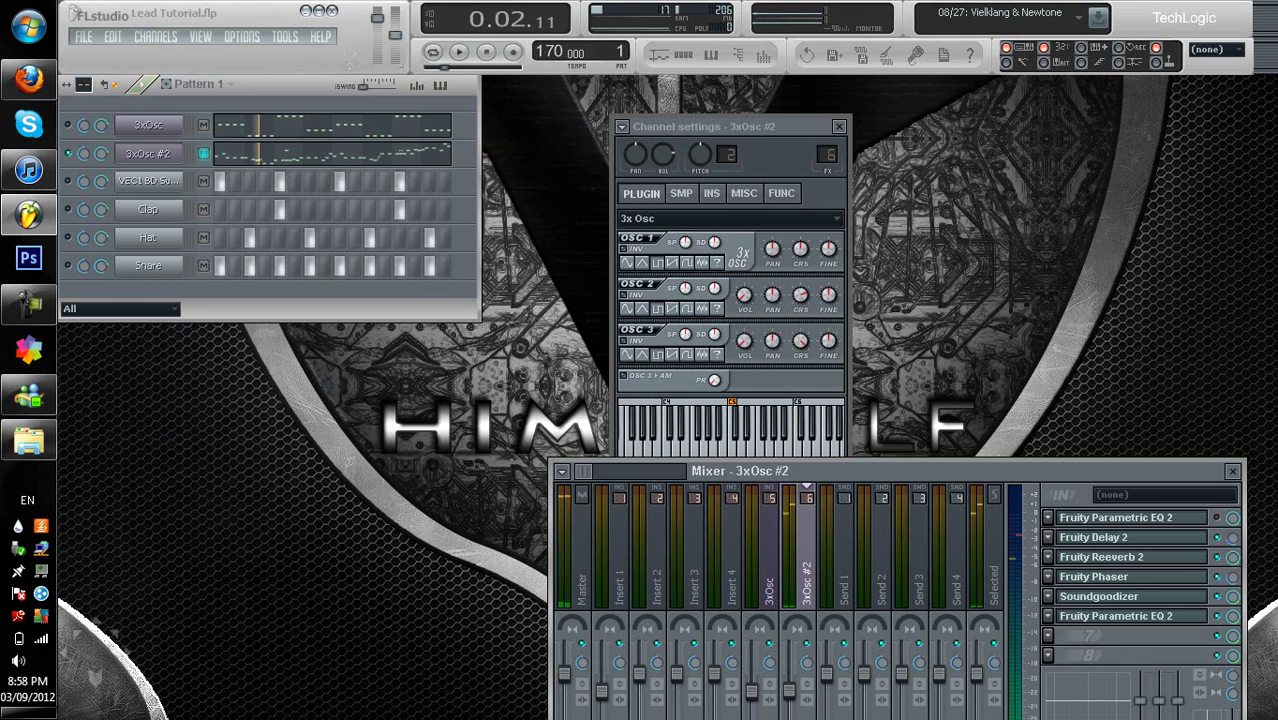
pyautogui.press('Escape')
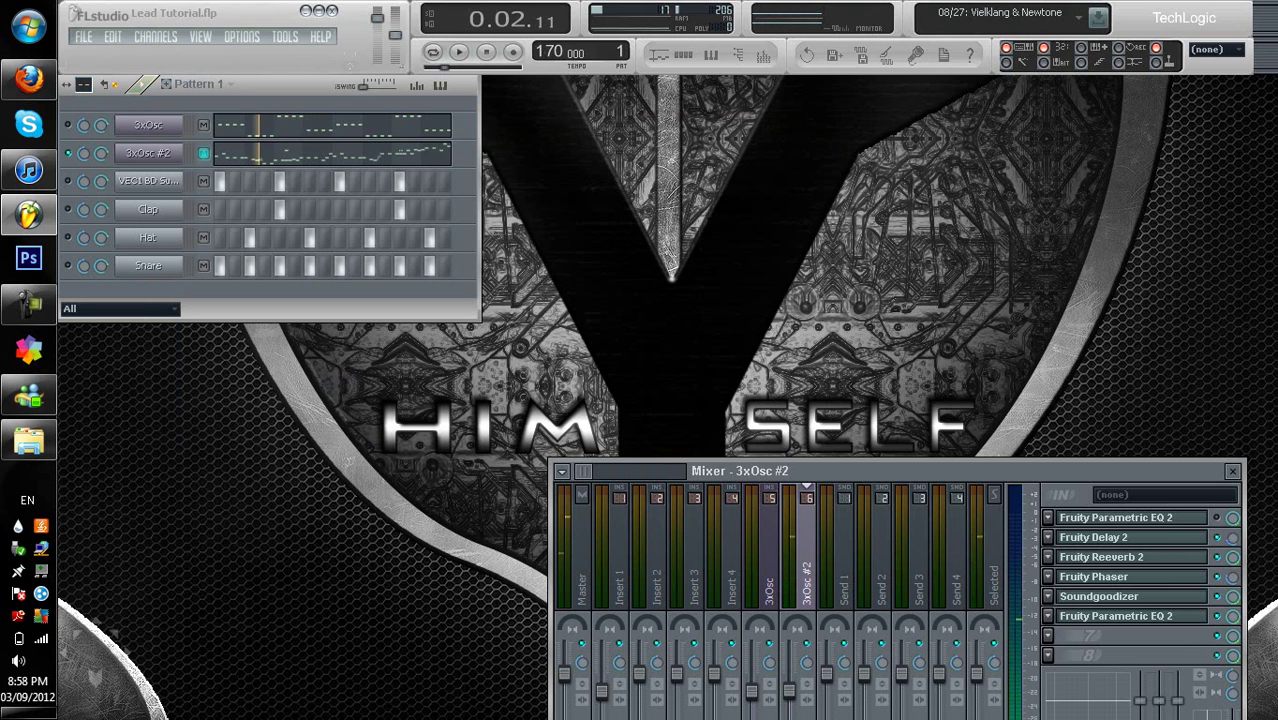
pyautogui.press('Escape')
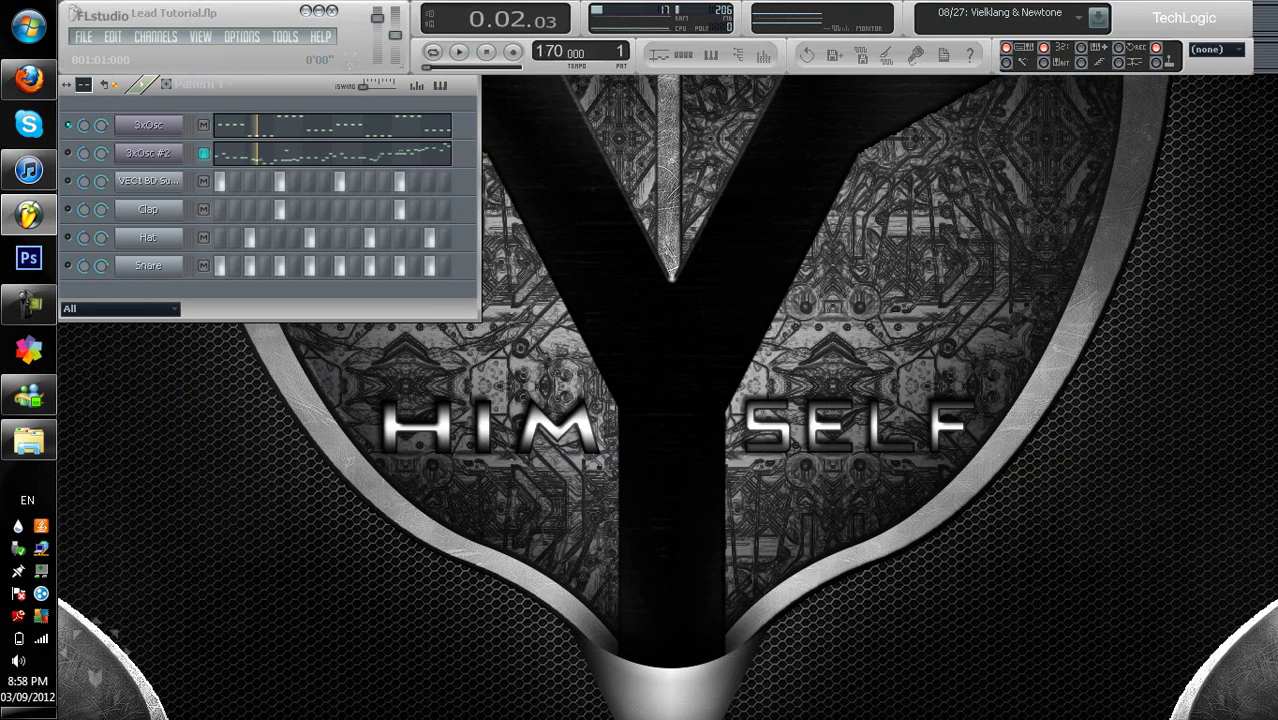
# - Play the pattern and open the channel settings of the first 3xOsc channel
pyautogui.press('space')
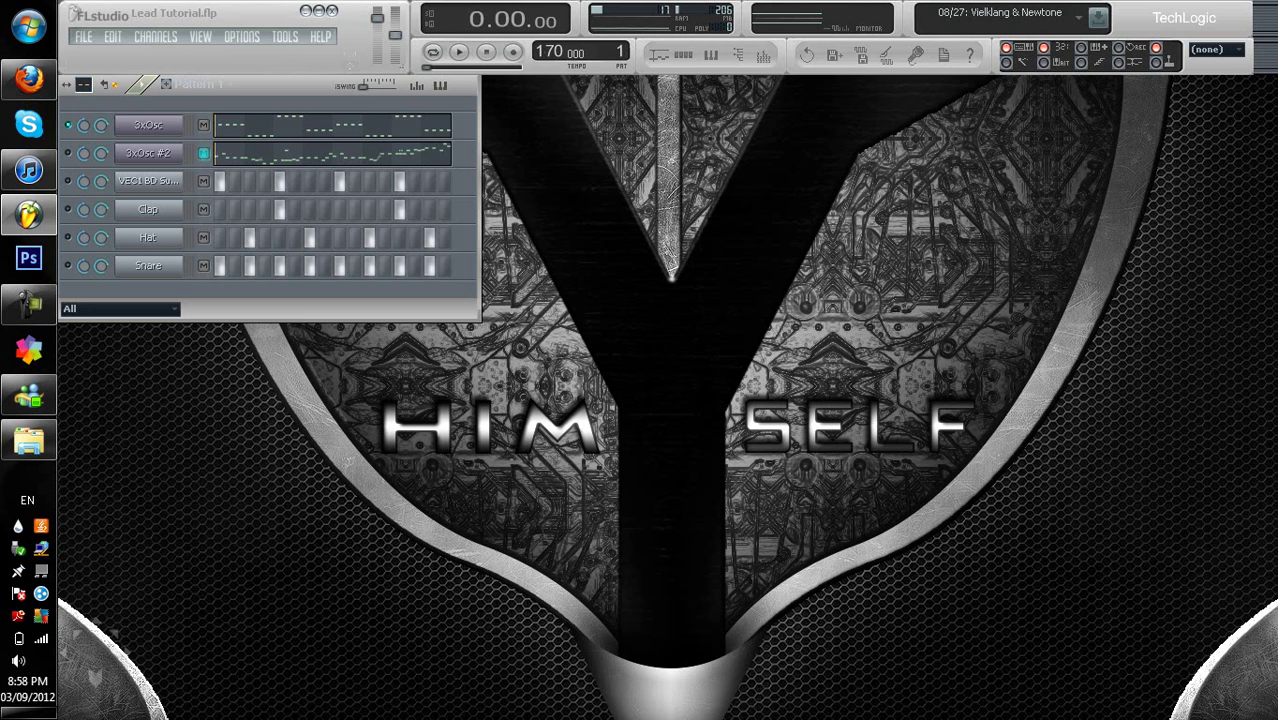
pyautogui.press('space')
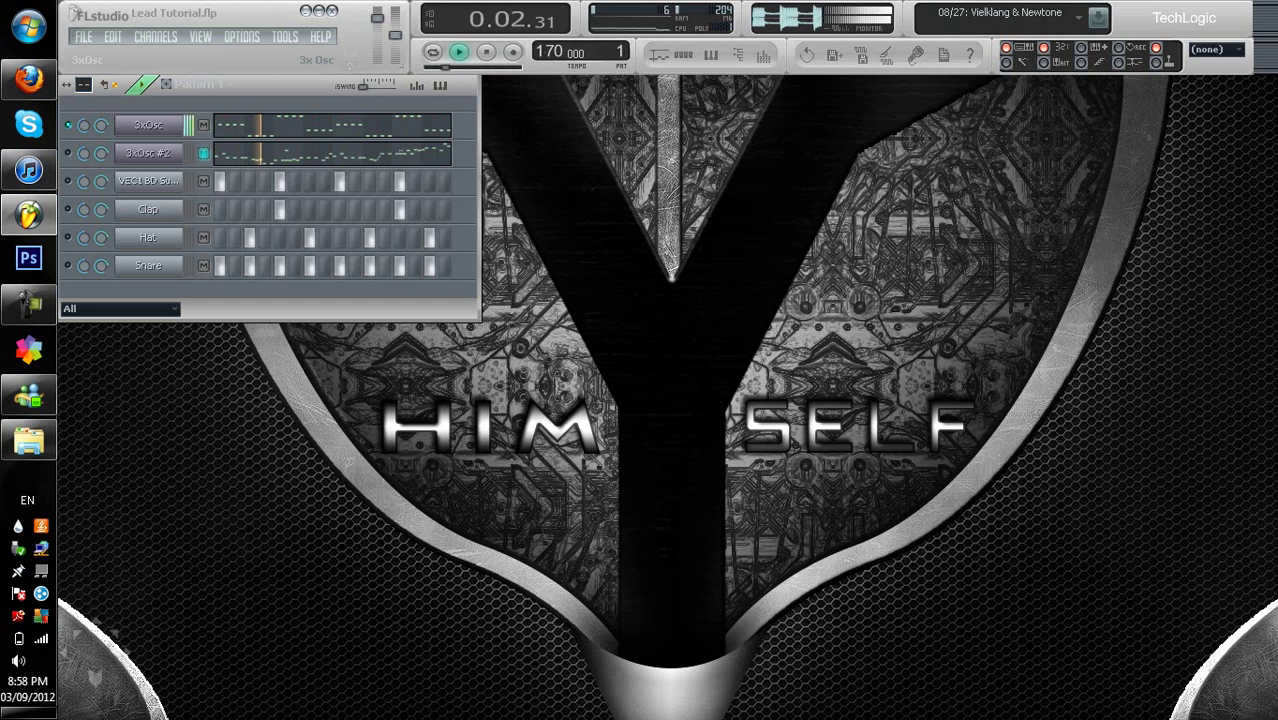
pyautogui.click(148, 125)
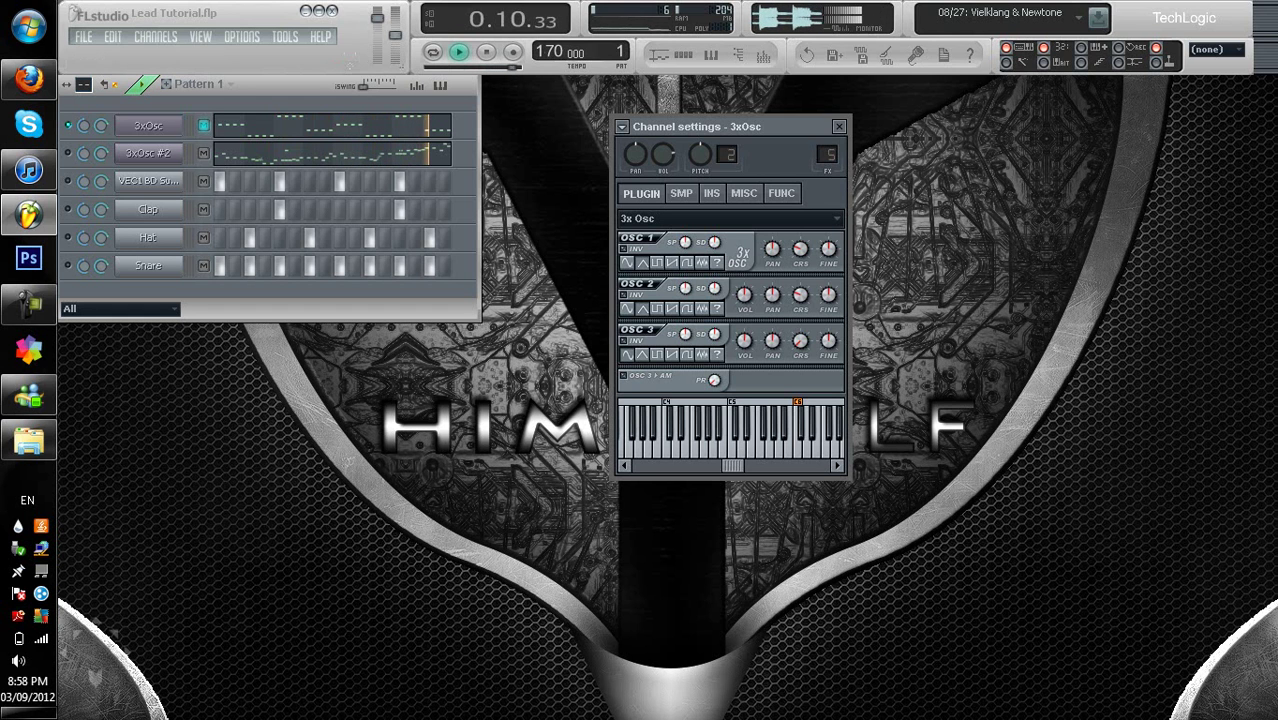
# - Stop playback and examine the 3xOsc channel's notes in the piano roll, closing it when done
pyautogui.press('space')
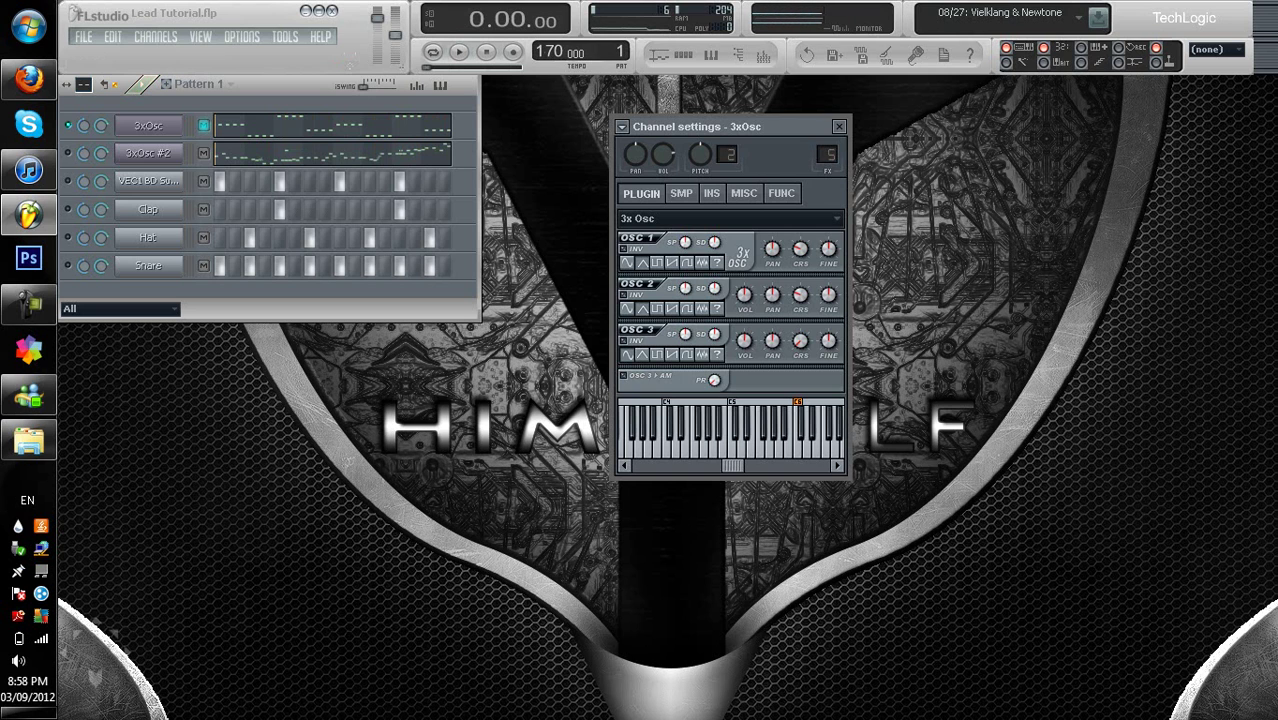
pyautogui.press('F7')
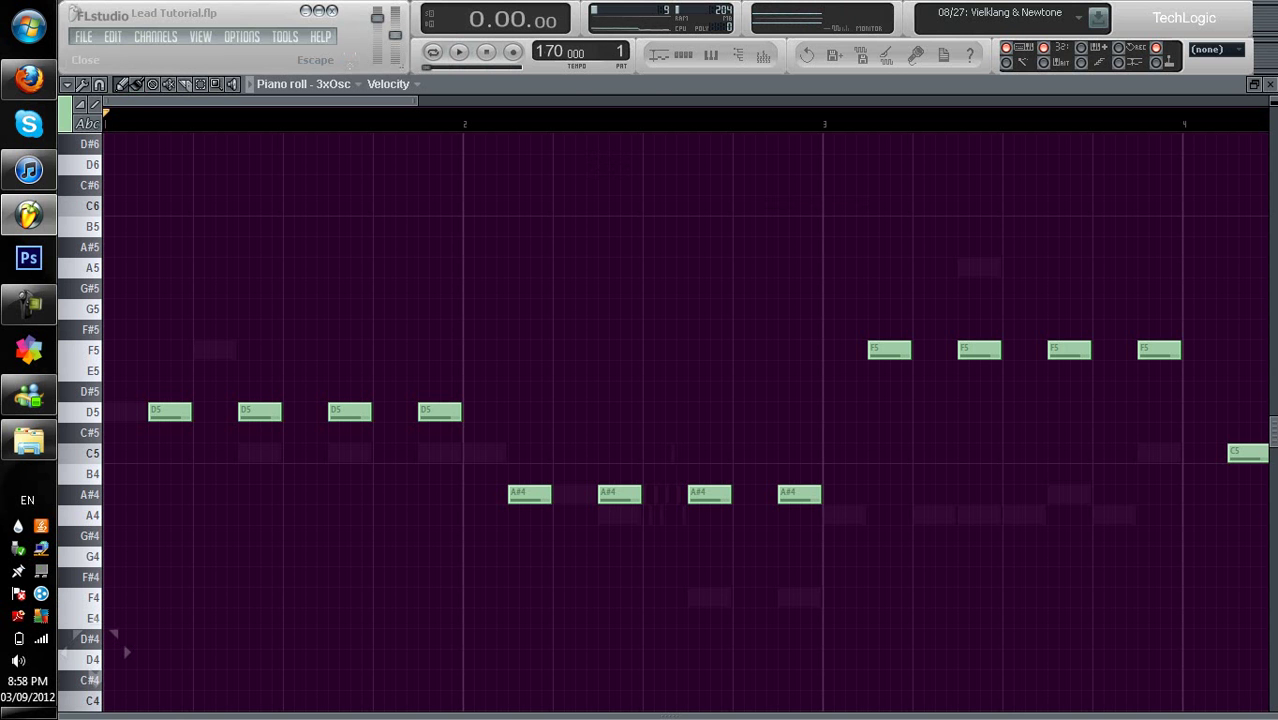
pyautogui.click(1269, 84)
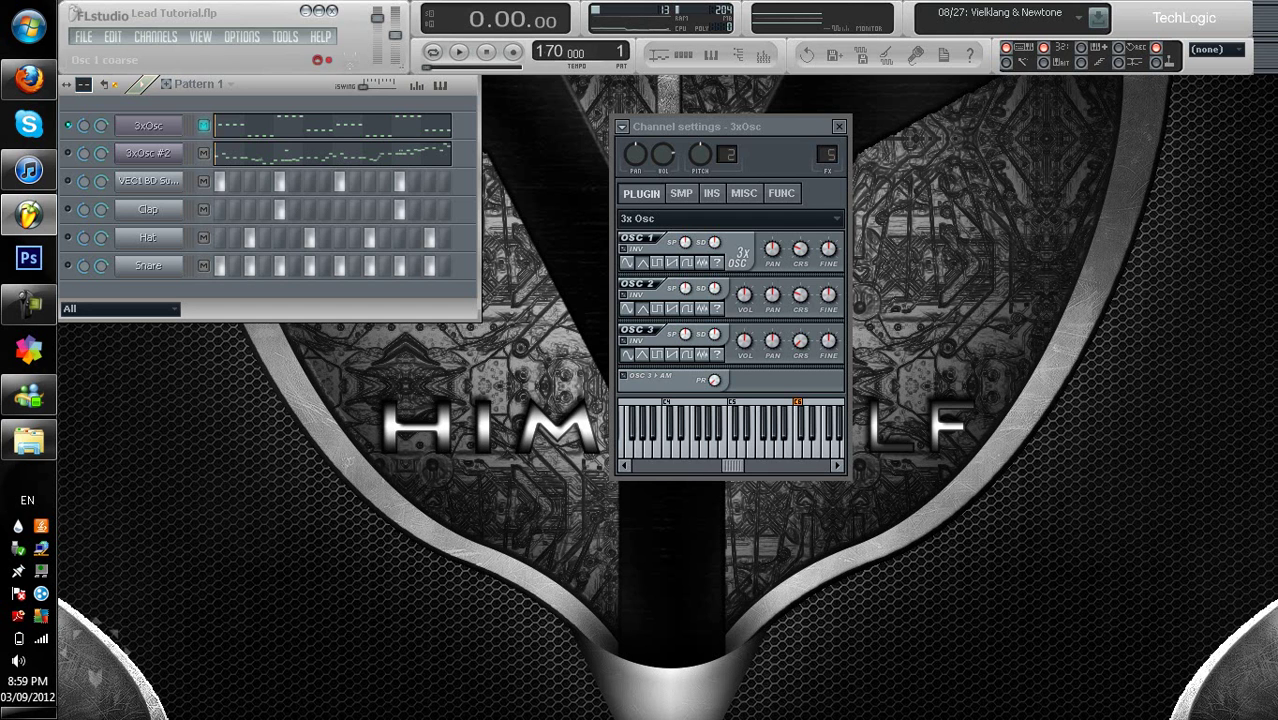
# - Set the 3xOsc root note to C7 and oscillator 3's coarse tuning to -12 semitones, and play the pattern
pyautogui.moveTo(733, 465); pyautogui.dragTo(762, 465)
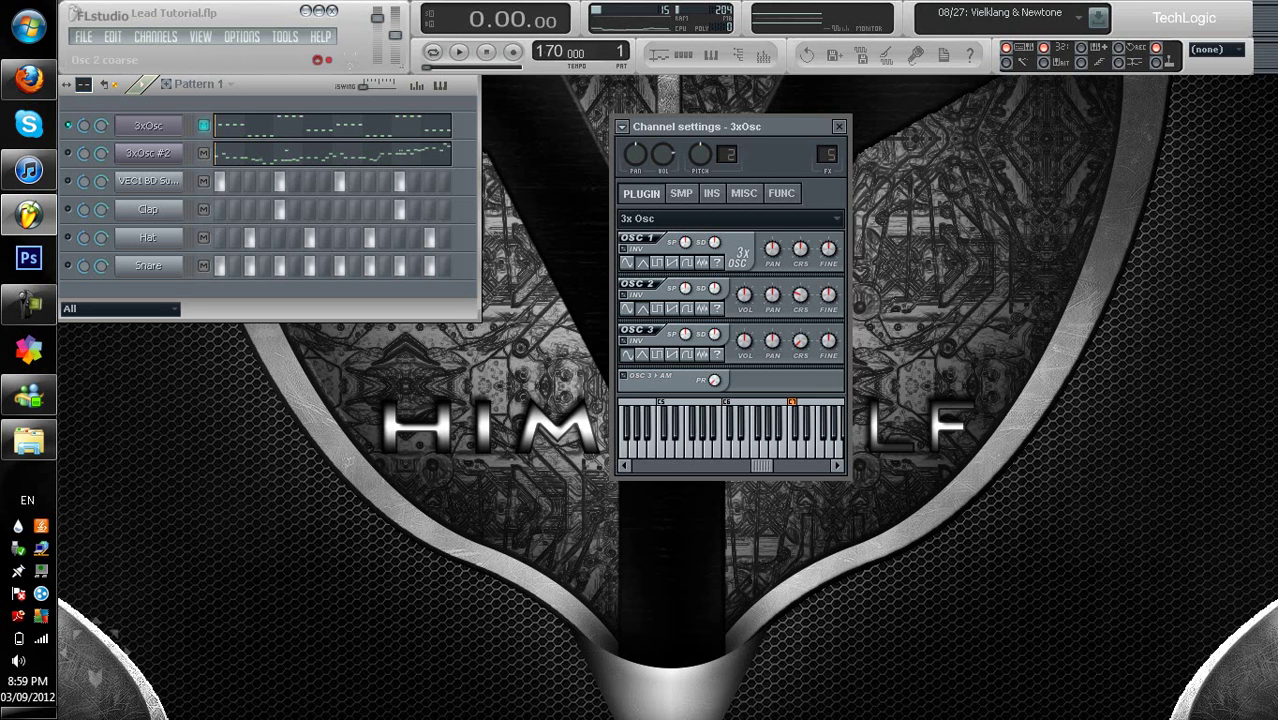
pyautogui.moveTo(800, 340); pyautogui.dragTo(800, 322)
pyautogui.press('space')
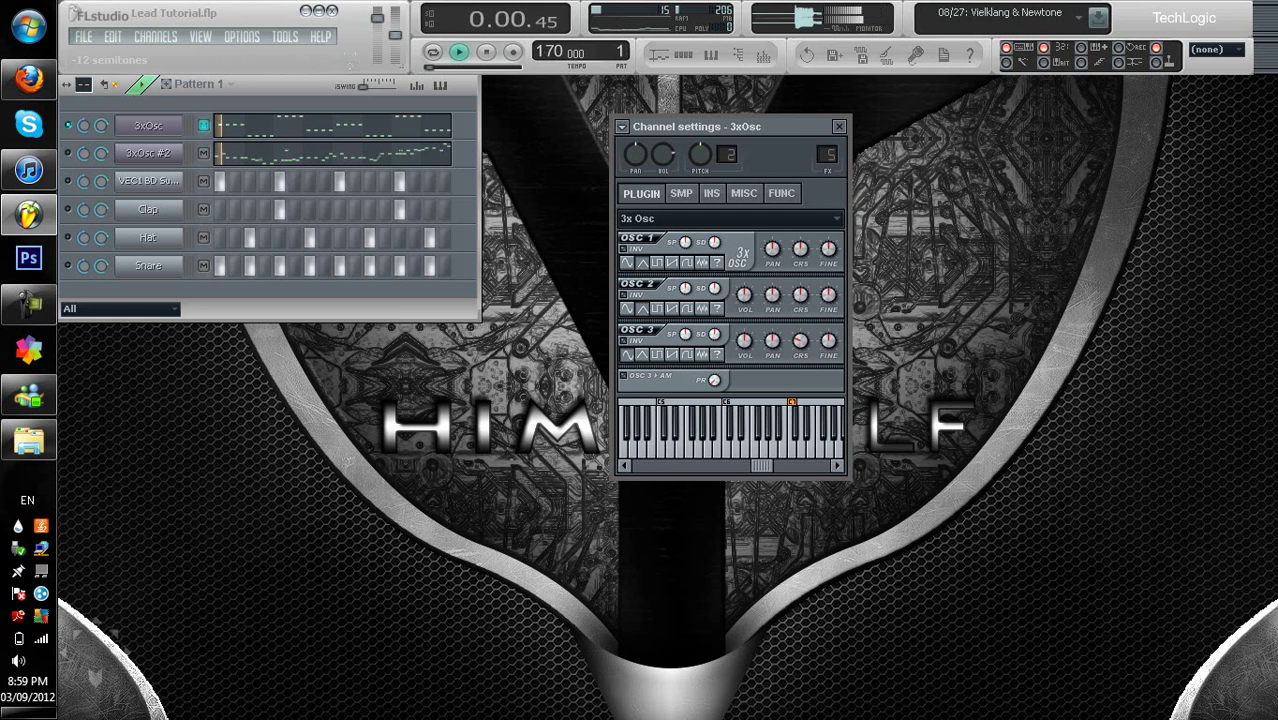
pyautogui.press('space')
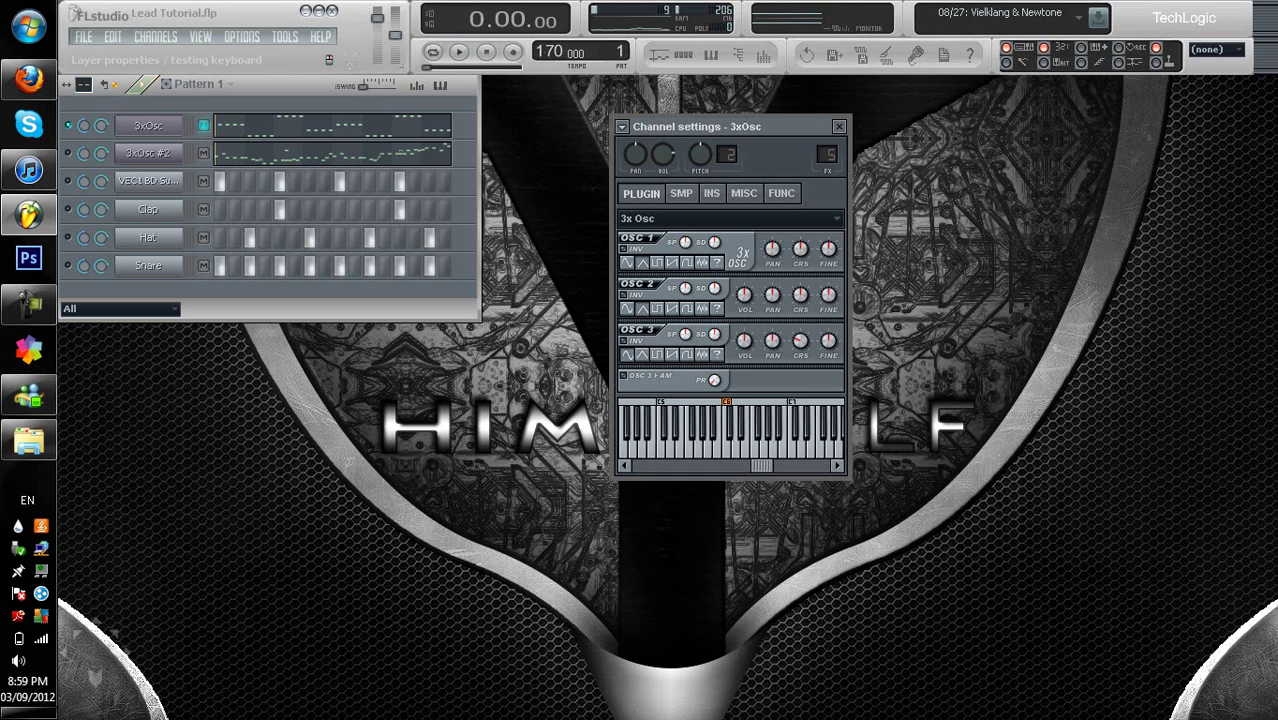
# - Try the 3xOsc root note at C6, C7 and C4, playing the pattern to compare the pitch
pyautogui.press('space')
pyautogui.press('space')
pyautogui.moveTo(761, 466); pyautogui.dragTo(777, 466)
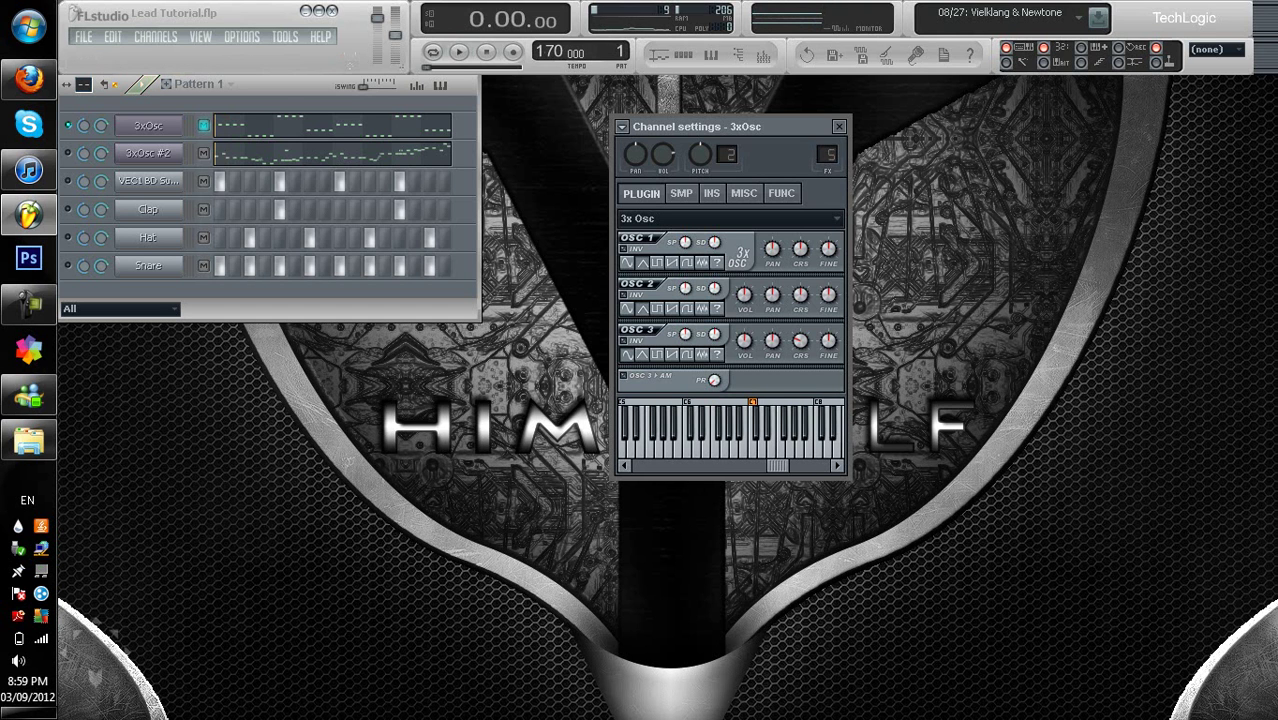
pyautogui.scroll(-4, 730, 430)
pyautogui.scroll(3, 730, 430)
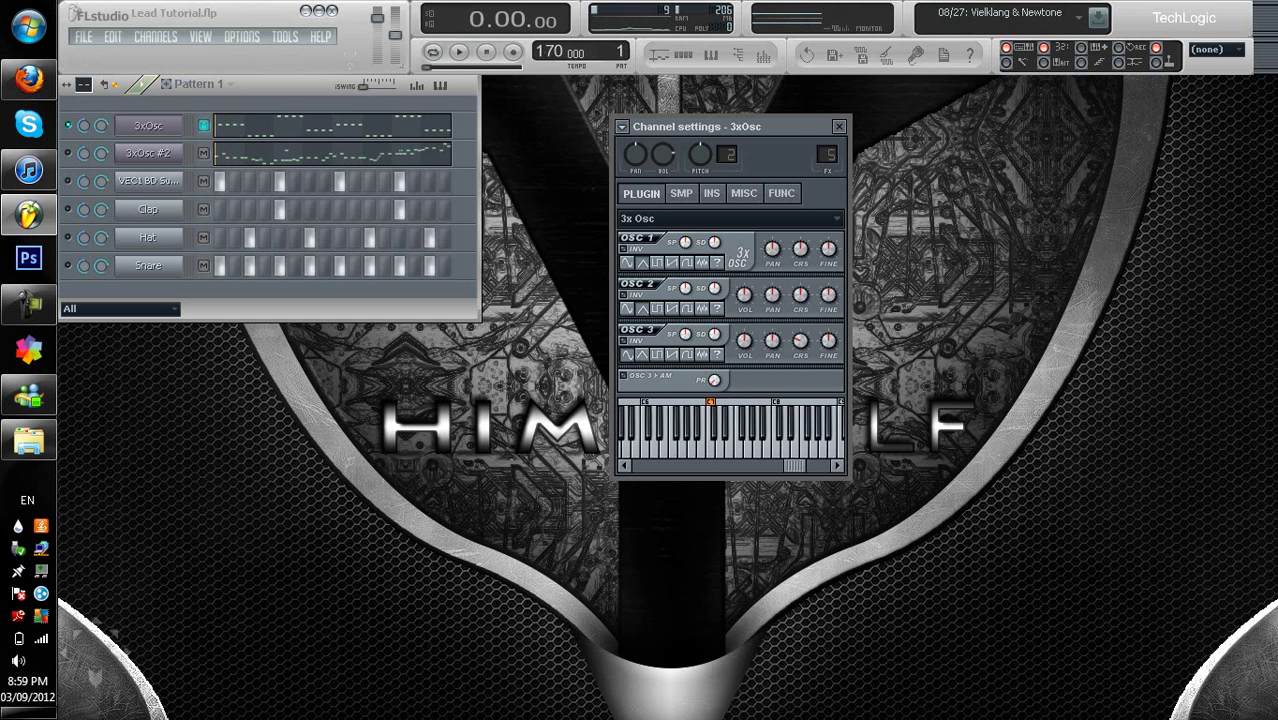
pyautogui.scroll(5, 730, 430)
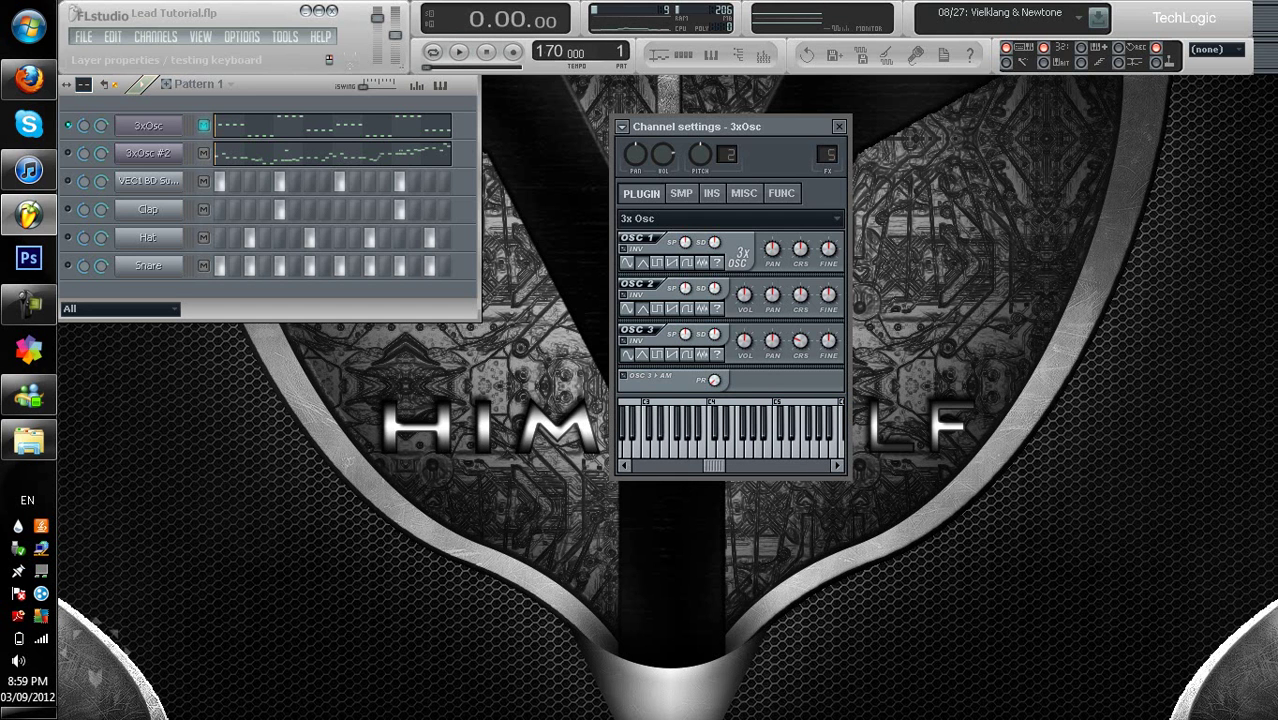
pyautogui.press('space')
pyautogui.press('space')
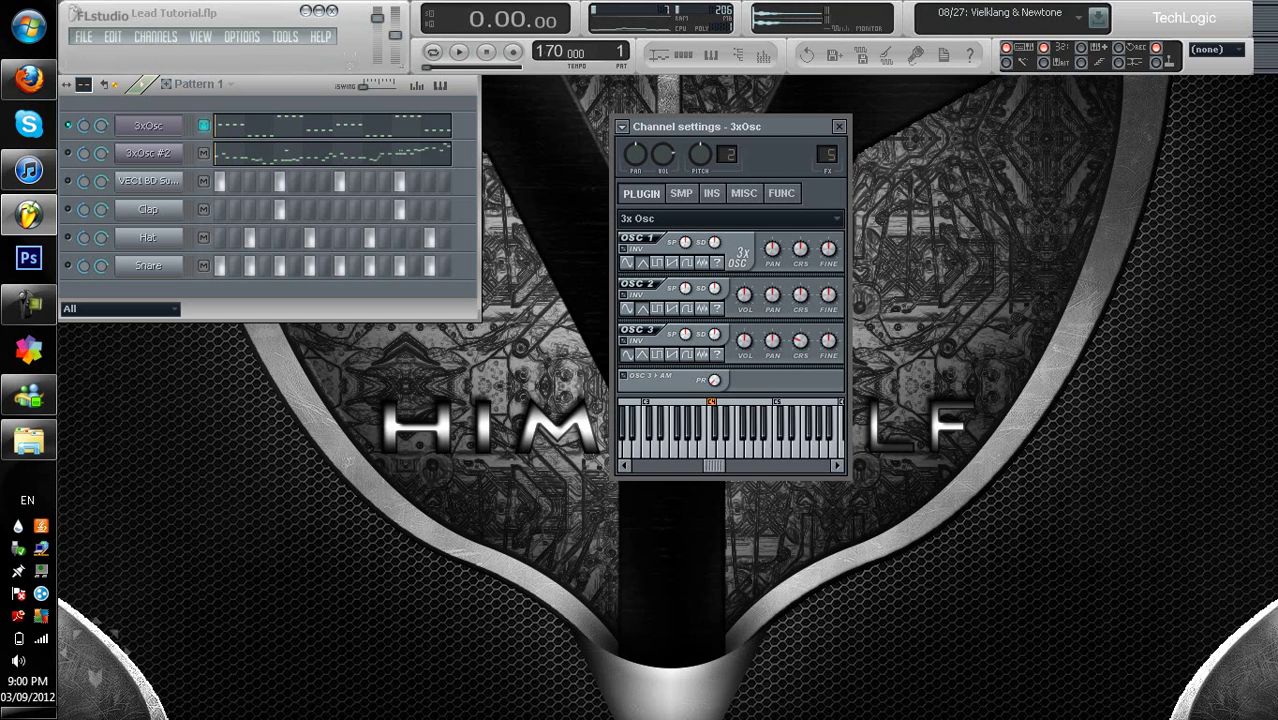
# - Set the 3xOsc root note back to C7, extend its key region to the lower notes, and replay the pattern
pyautogui.scroll(-3, 730, 430)
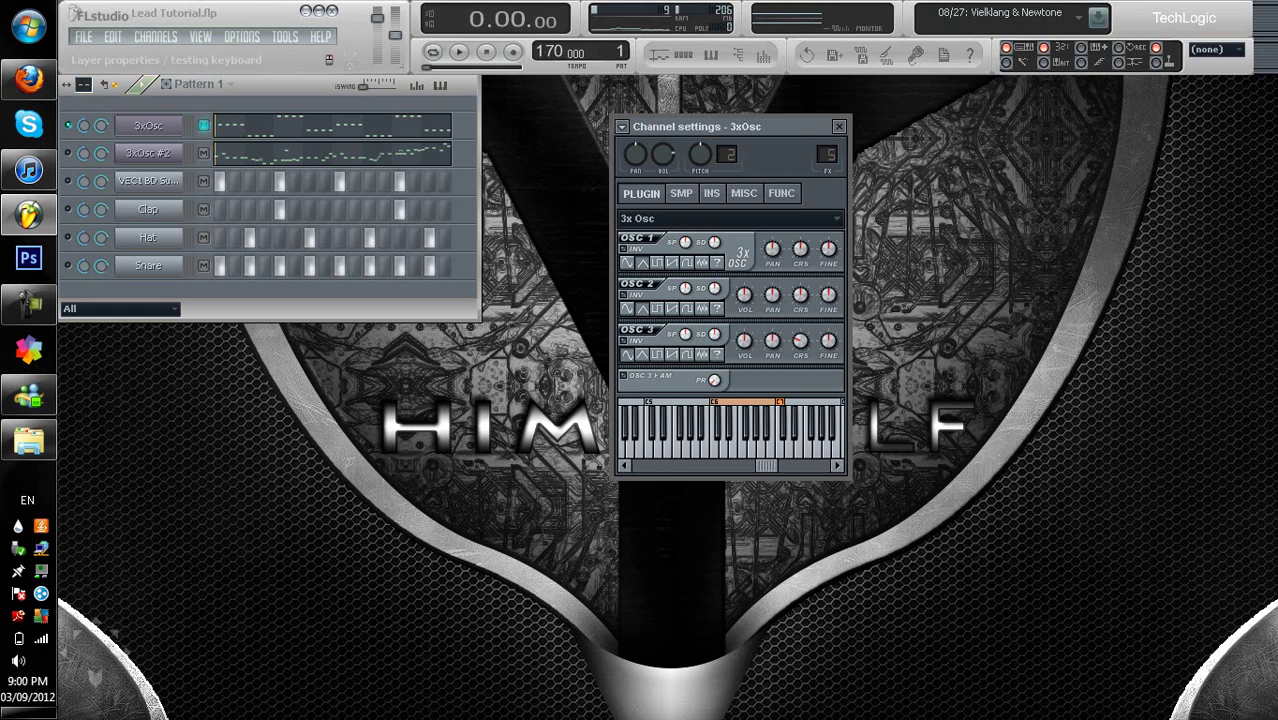
pyautogui.press('space')
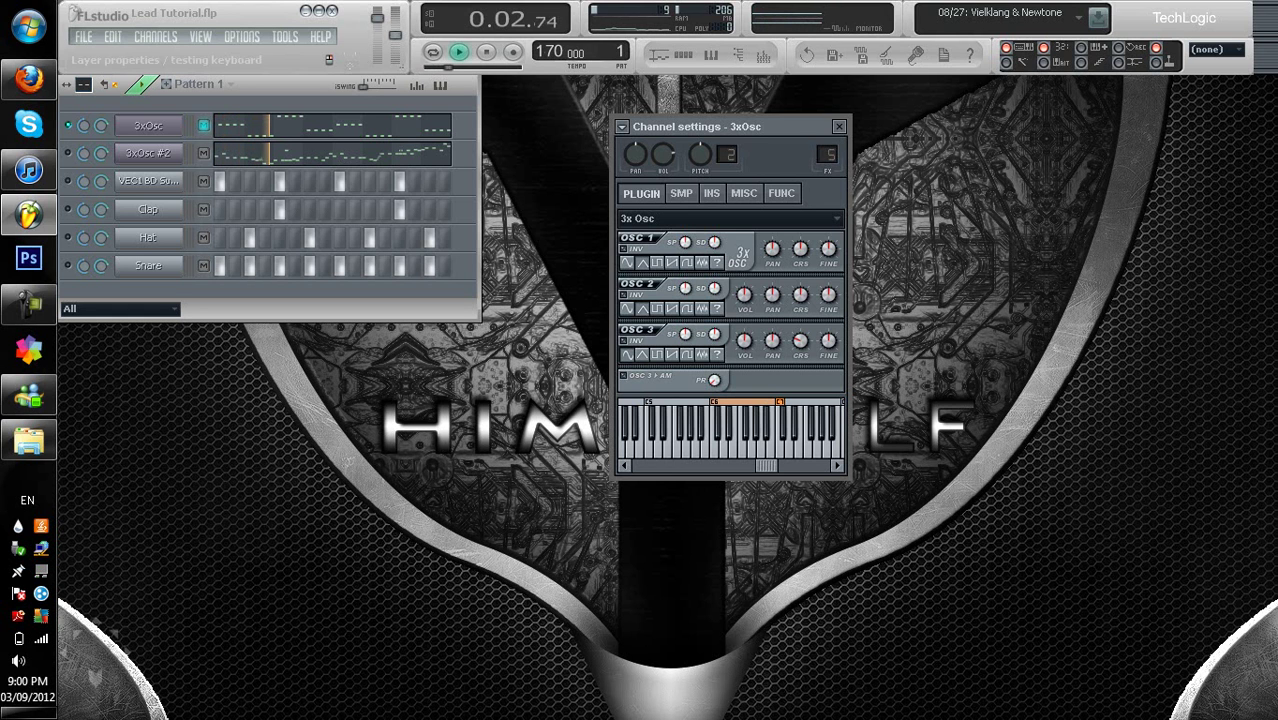
pyautogui.press('space')
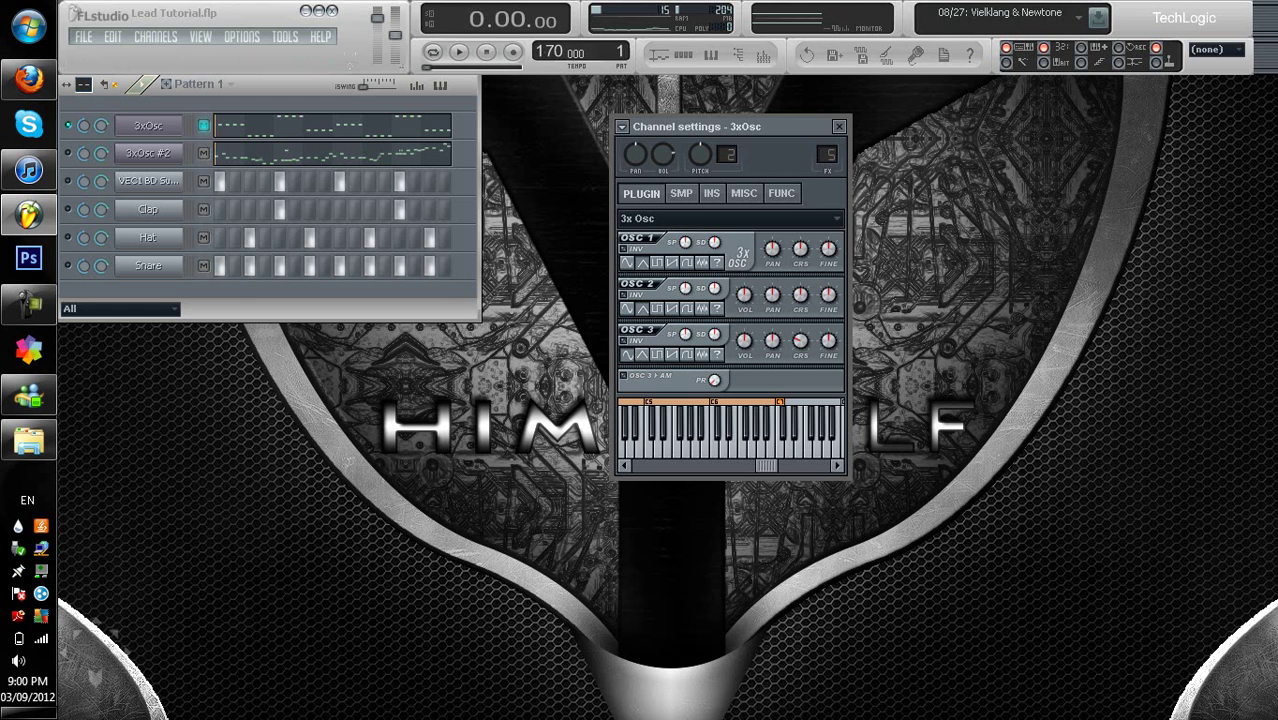
pyautogui.press('space')
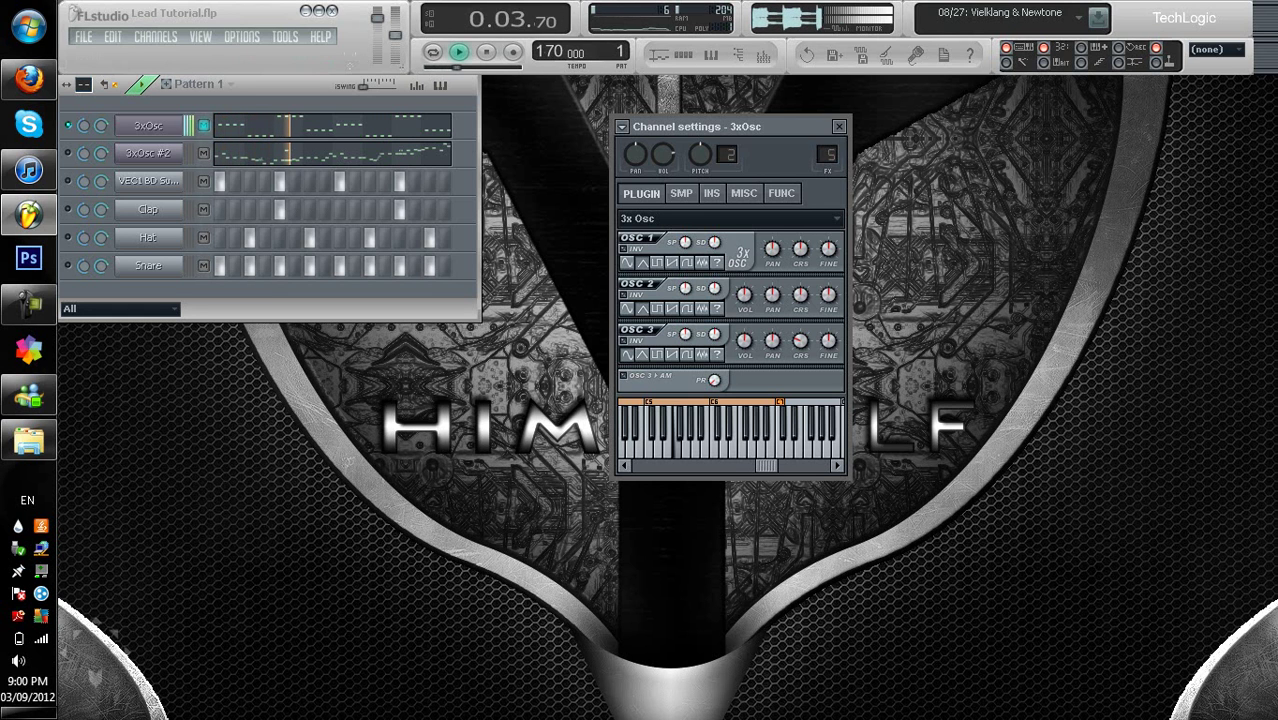
pyautogui.press('space')
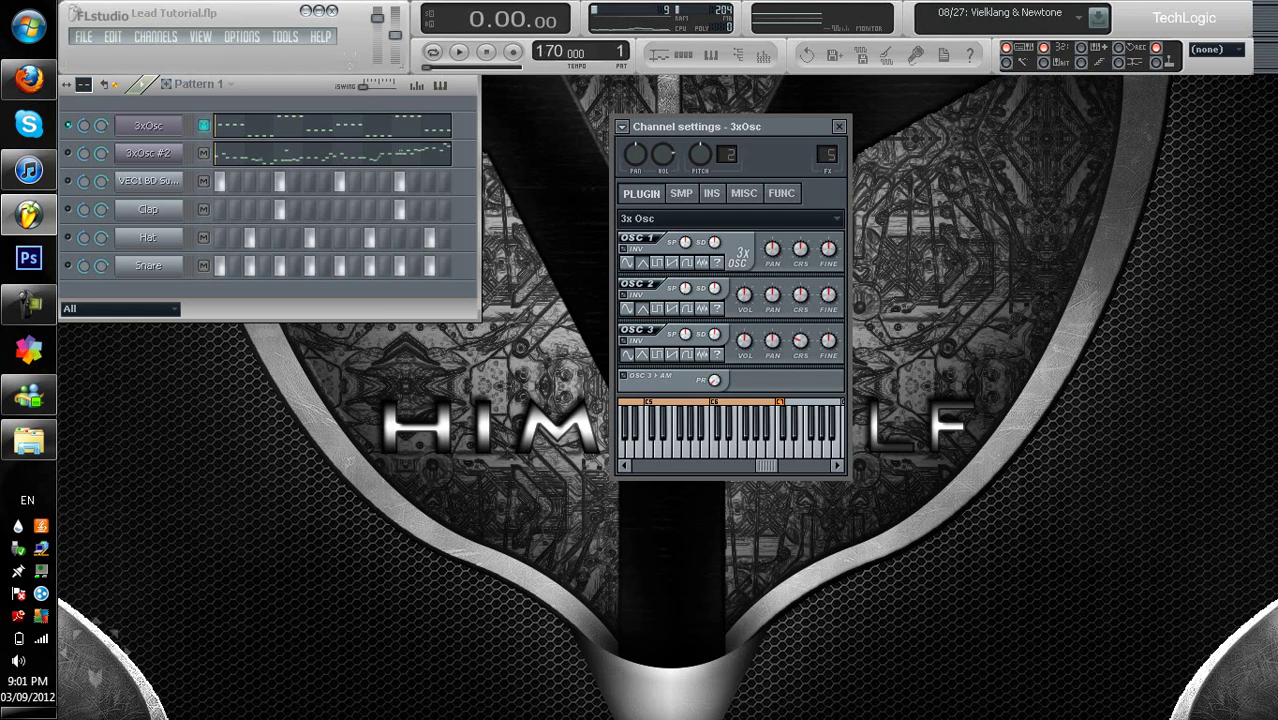
pyautogui.press('space')
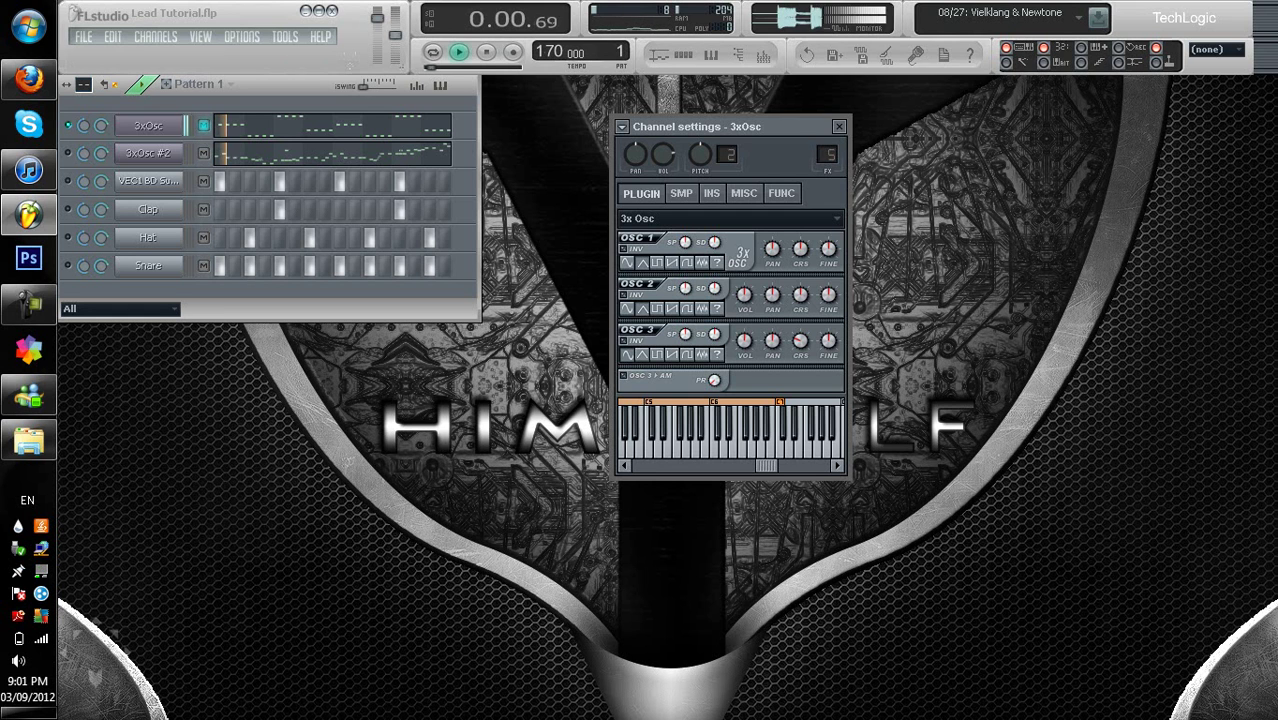
pyautogui.press('space')
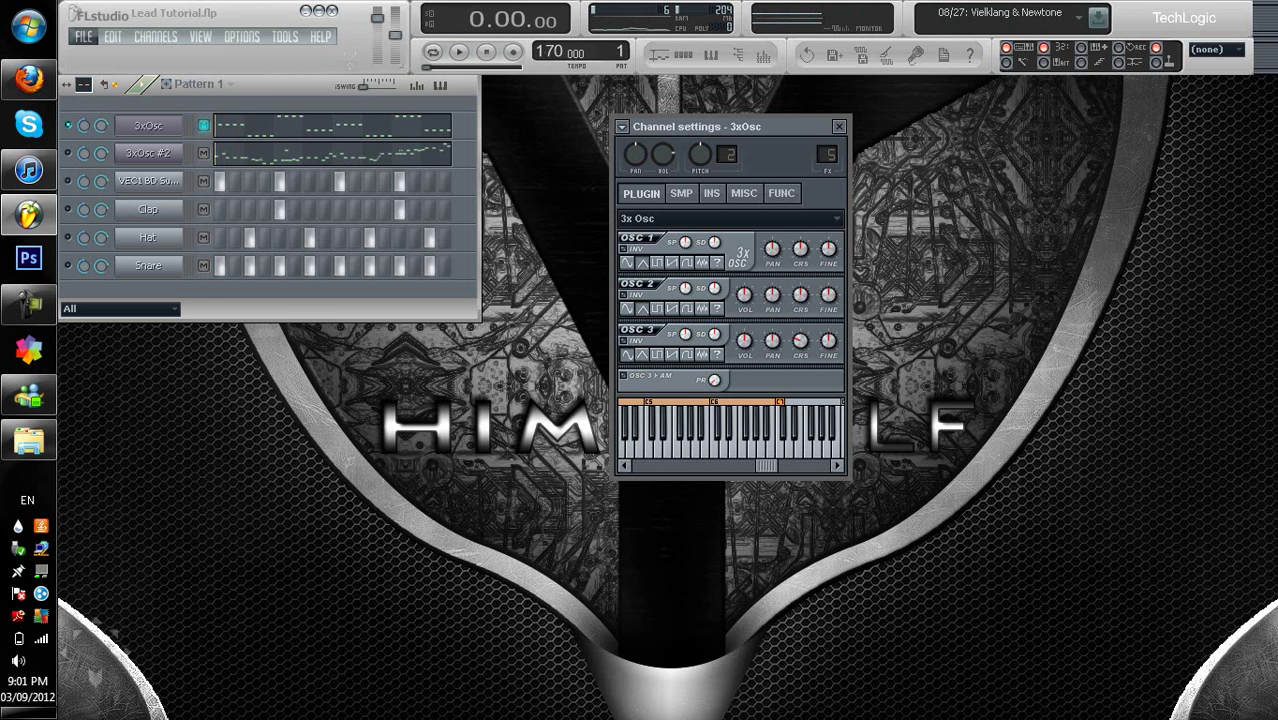
pyautogui.click(83, 36)
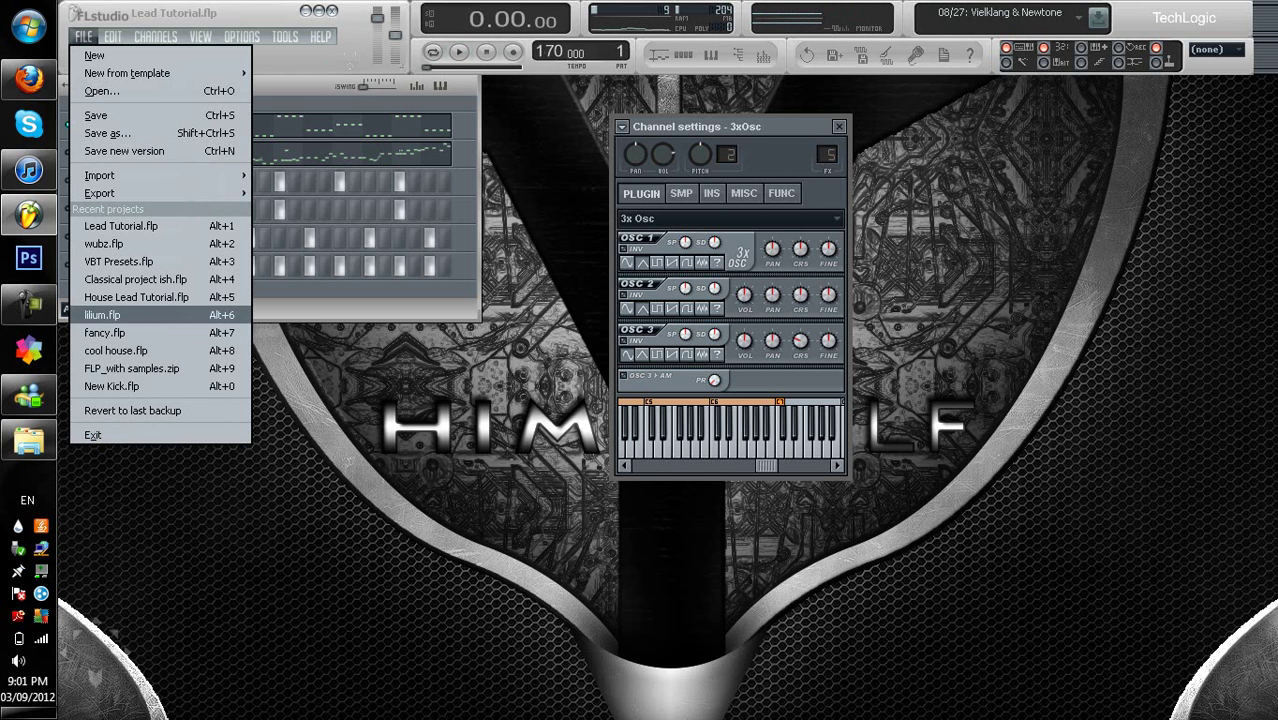
pyautogui.moveTo(200, 36)
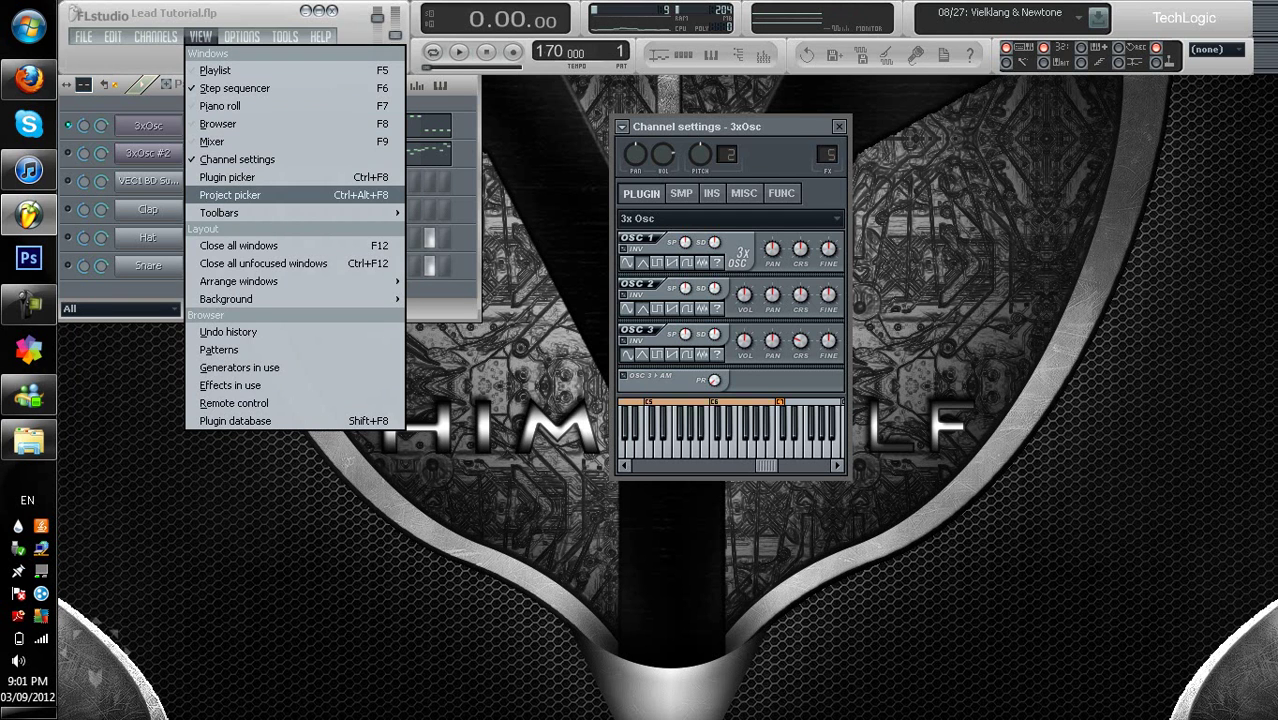
pyautogui.press('Escape')
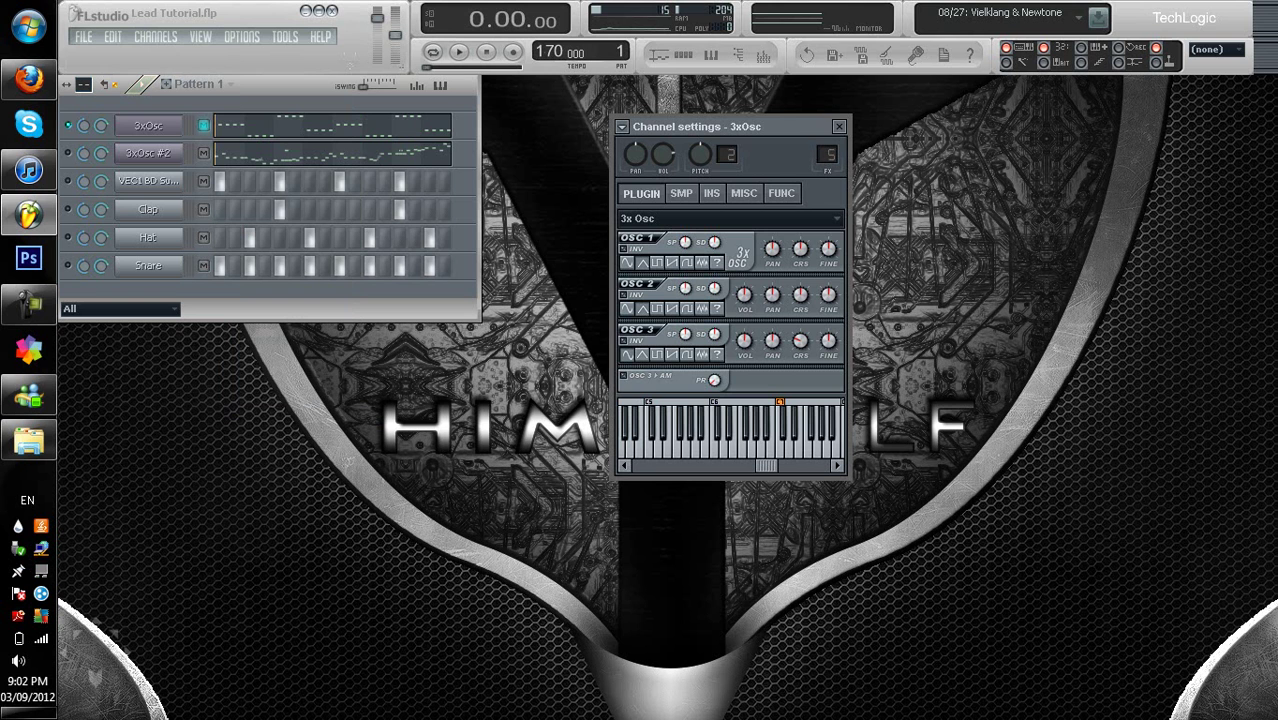
# - Open the mixer at the 3xOsc track, move it fully into view, and play the pattern briefly
pyautogui.press('F9')
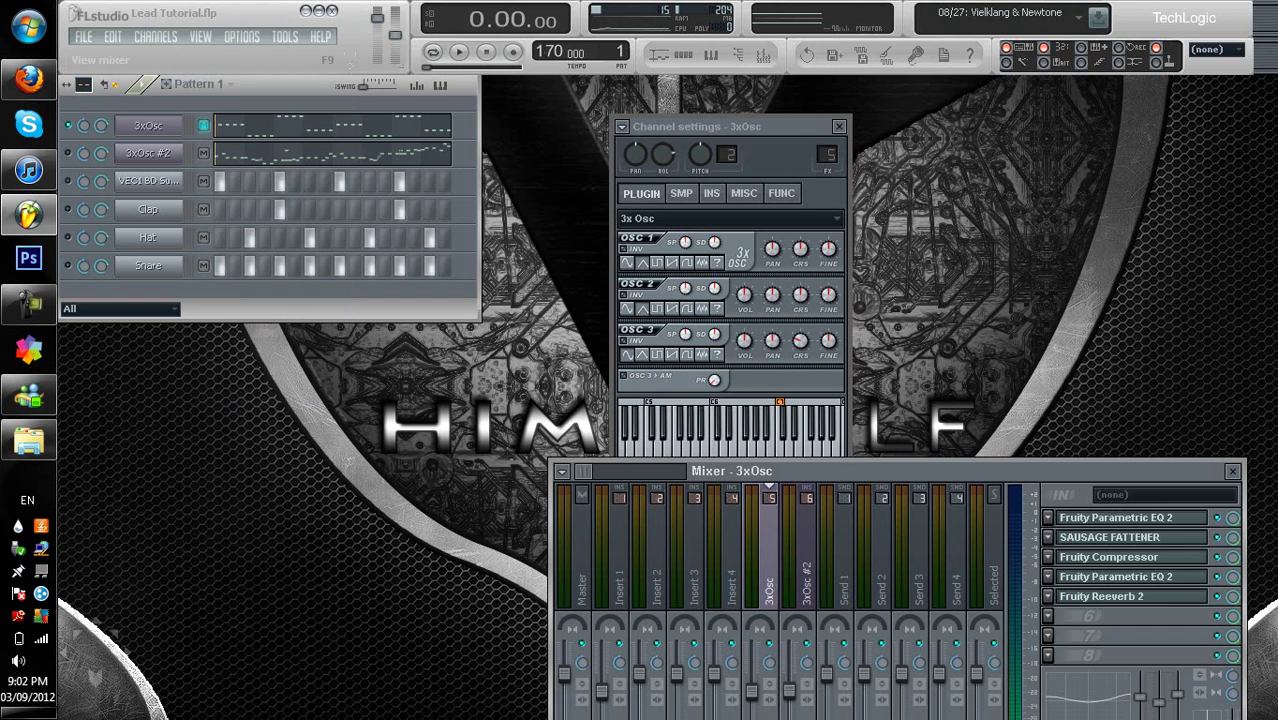
pyautogui.moveTo(950, 472); pyautogui.dragTo(839, 262)
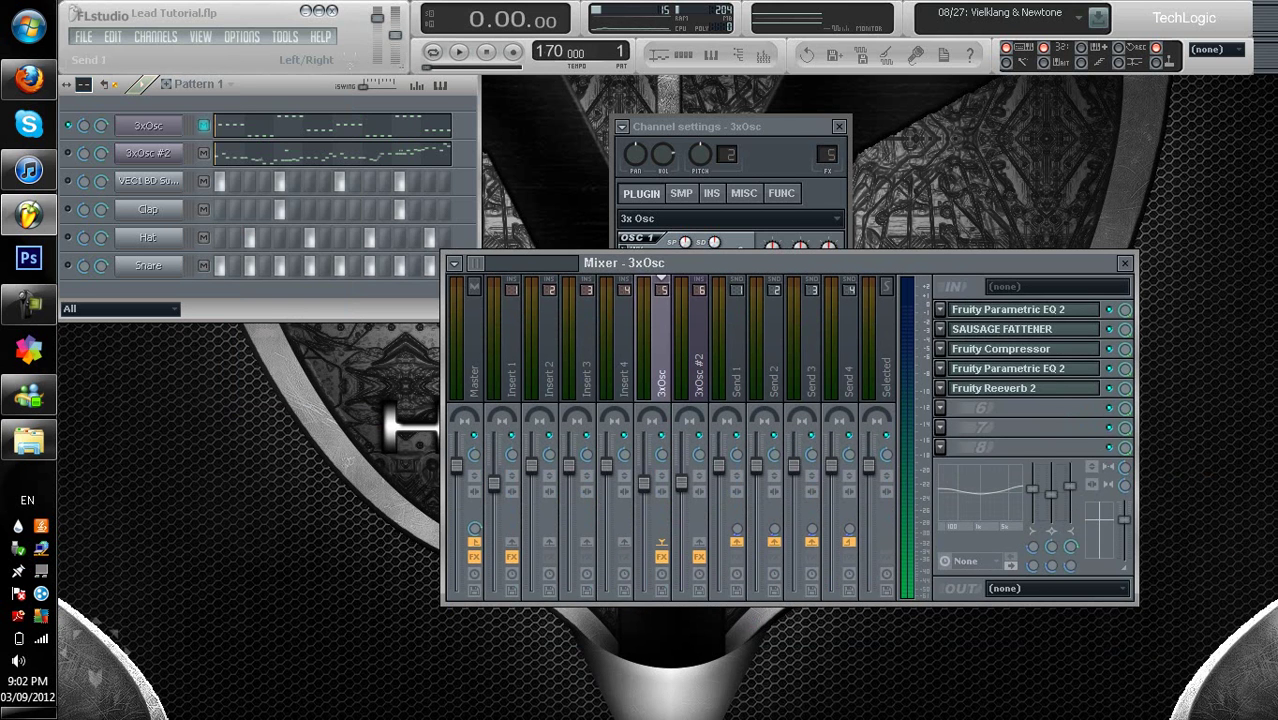
pyautogui.press('space')
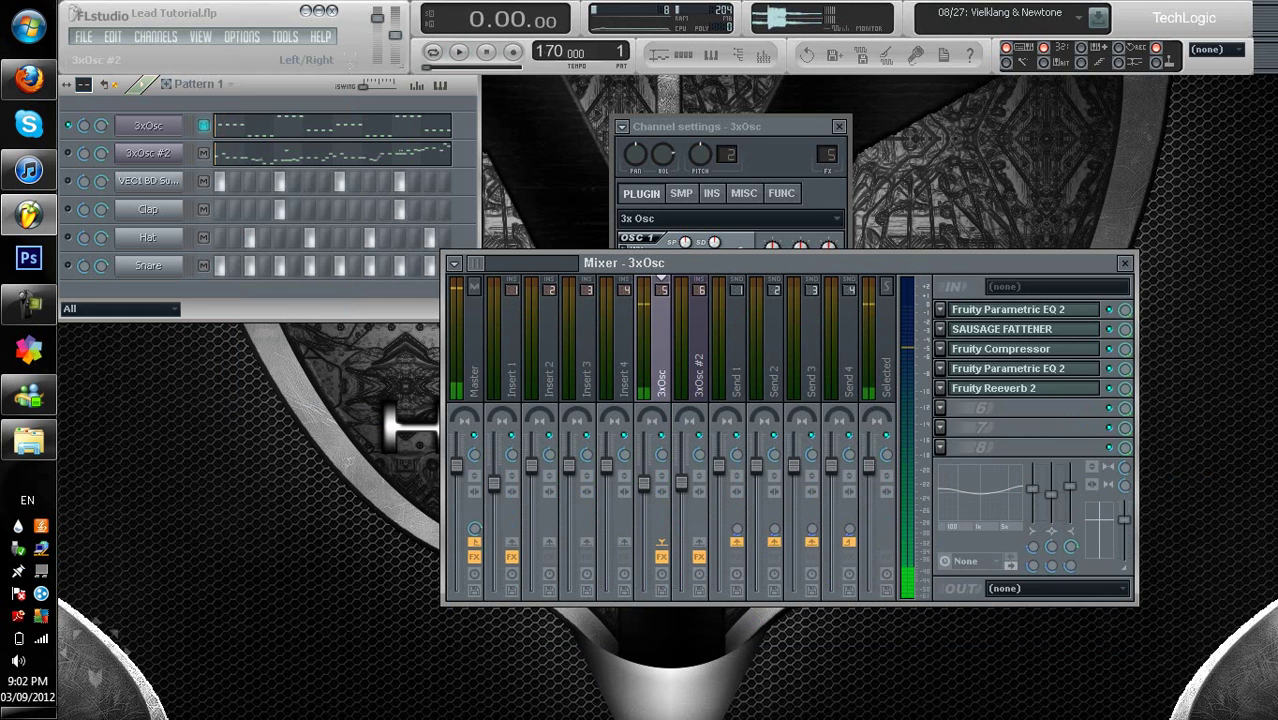
# - Review the band settings of Fruity Parametric EQ 2 in effect slot 1 of the 3xOsc track and close it
pyautogui.click(1022, 309)
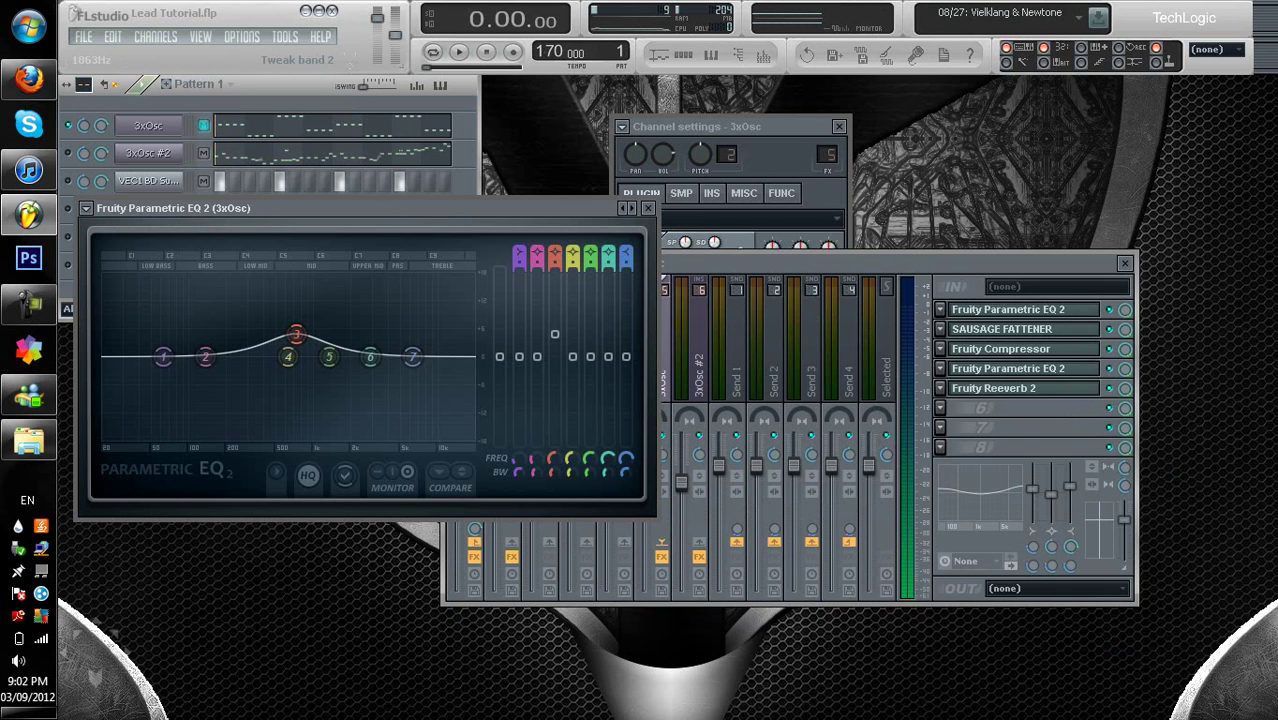
pyautogui.moveTo(300, 208); pyautogui.dragTo(470, 228)
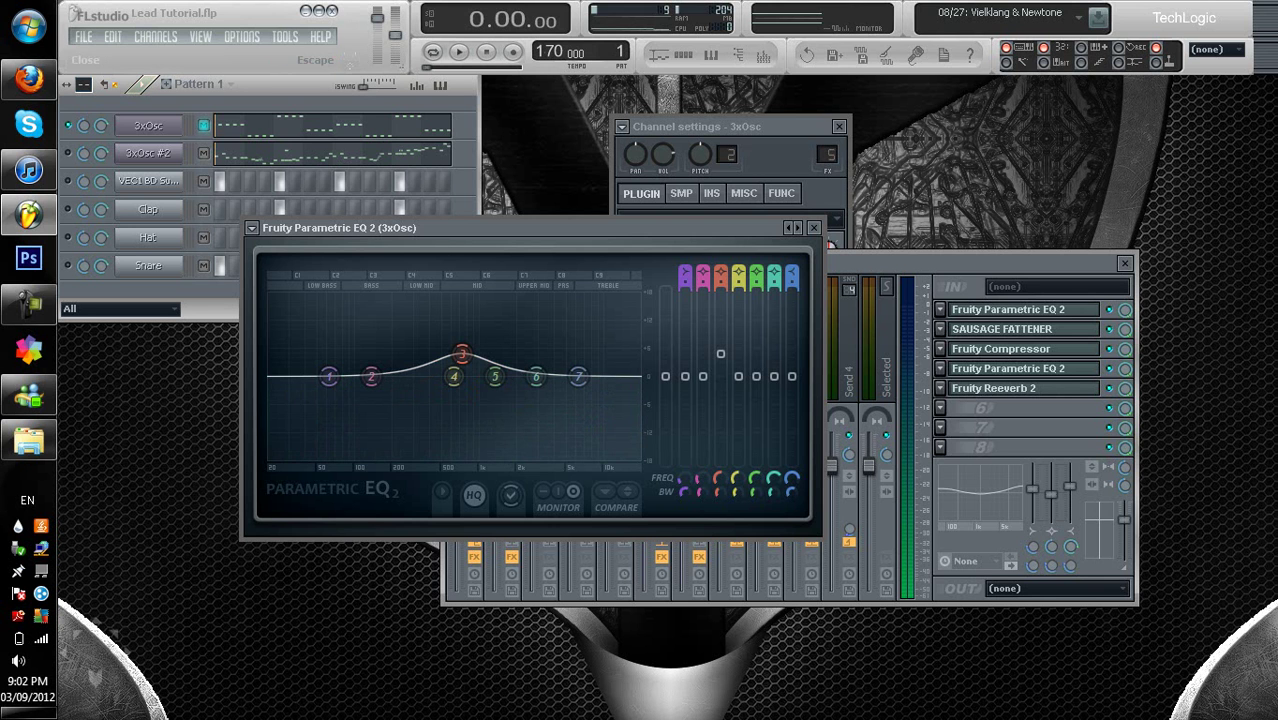
pyautogui.click(814, 228)
# - Review the fatness and color settings of Sausage Fattener on the 3xOsc track and close it
pyautogui.click(1015, 329)
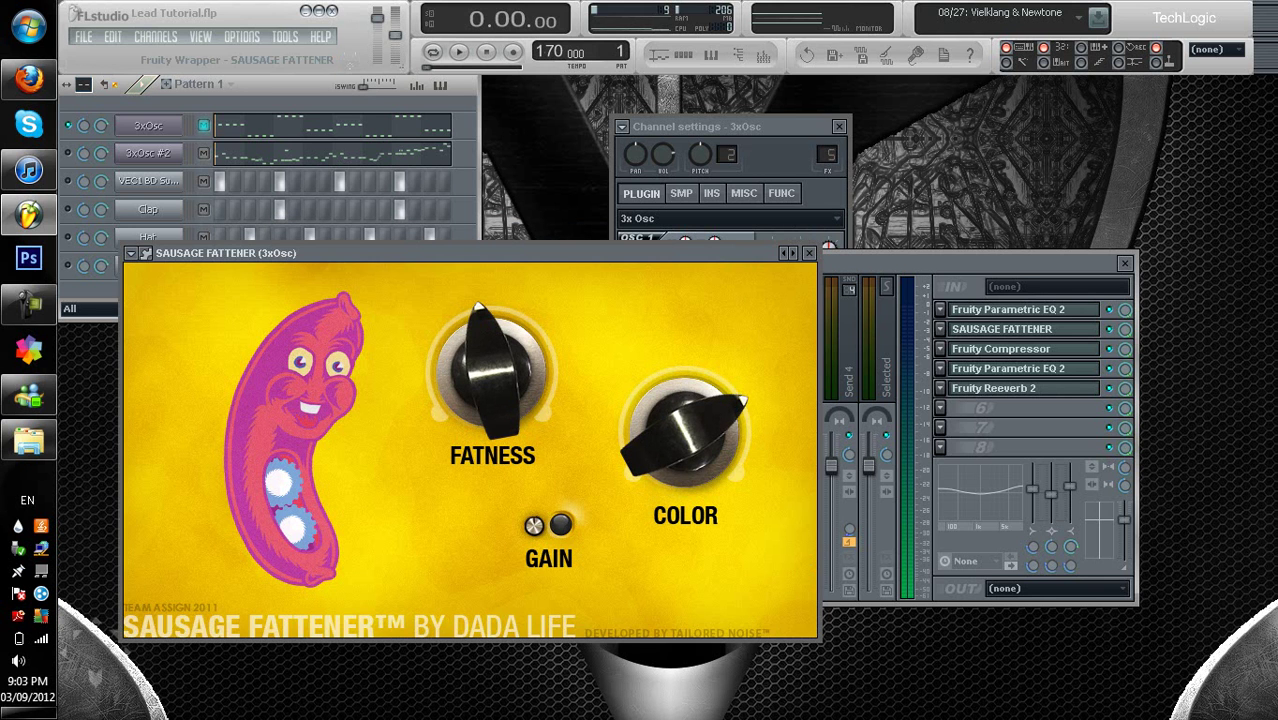
pyautogui.moveTo(470, 253); pyautogui.dragTo(624, 249)
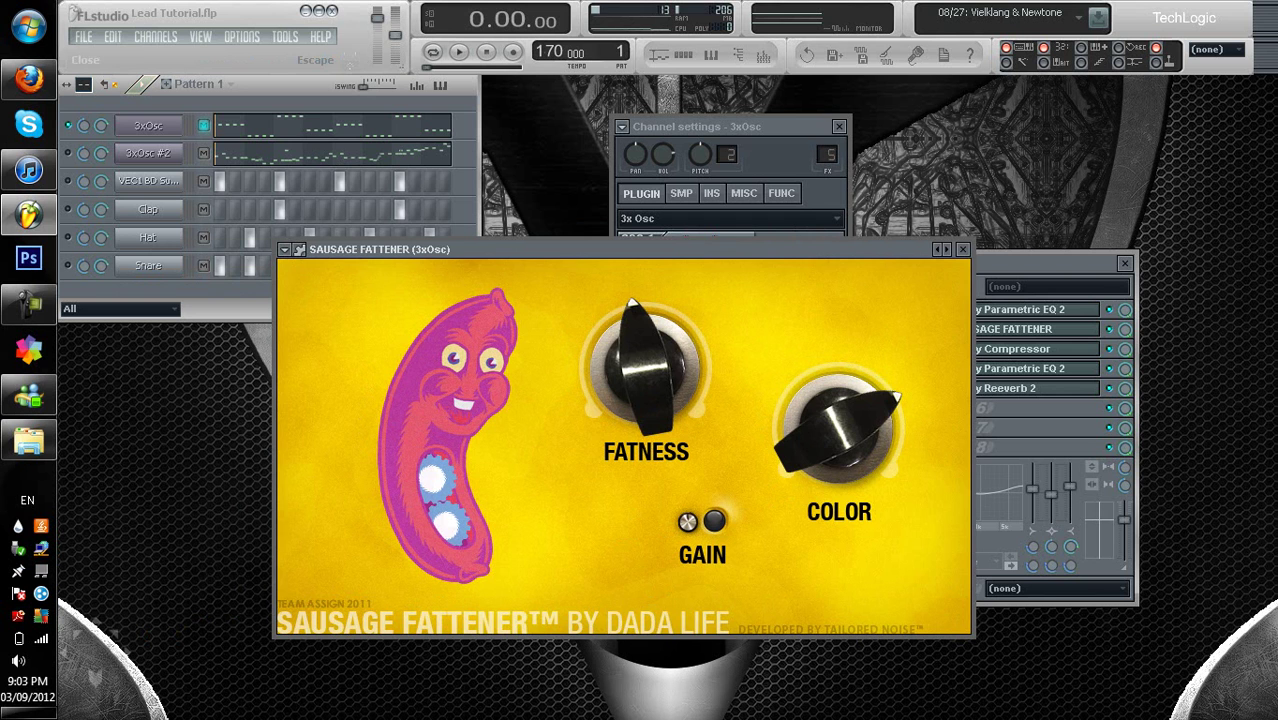
pyautogui.click(963, 249)
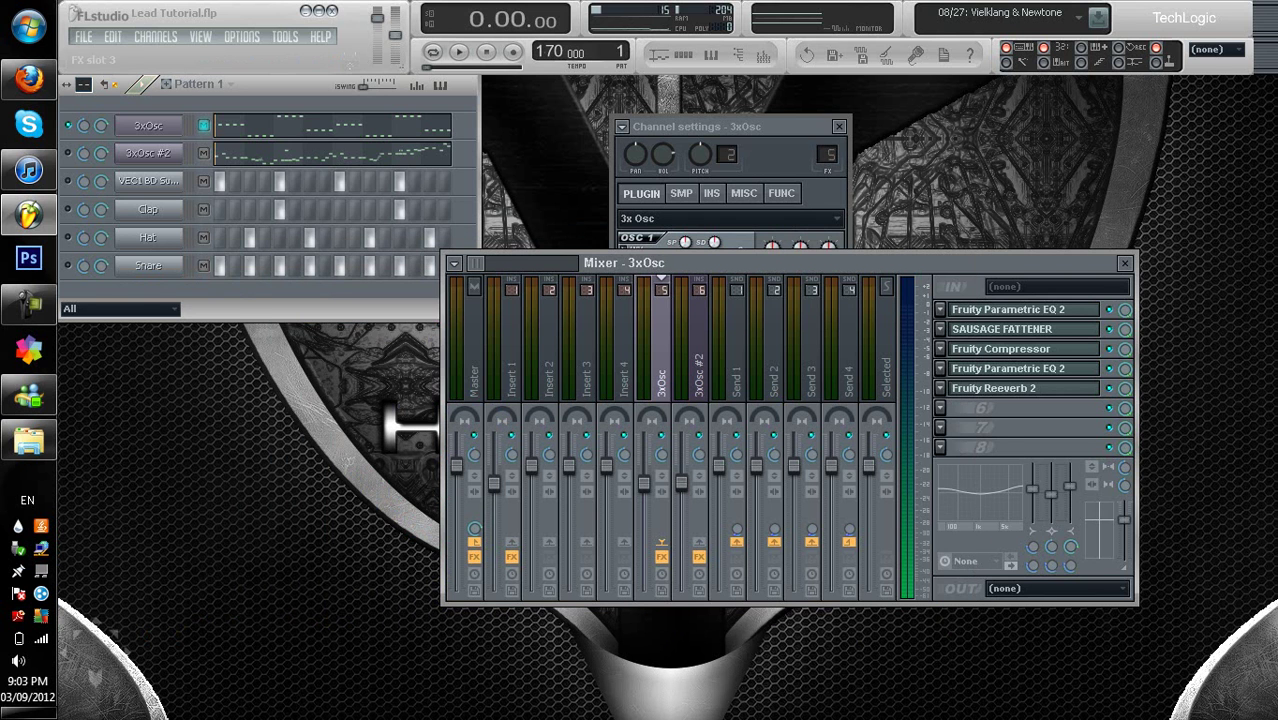
# - Review the Fruity Compressor settings on the 3xOsc track and close the plugin
pyautogui.click(1002, 349)
pyautogui.moveTo(280, 298); pyautogui.dragTo(367, 293)
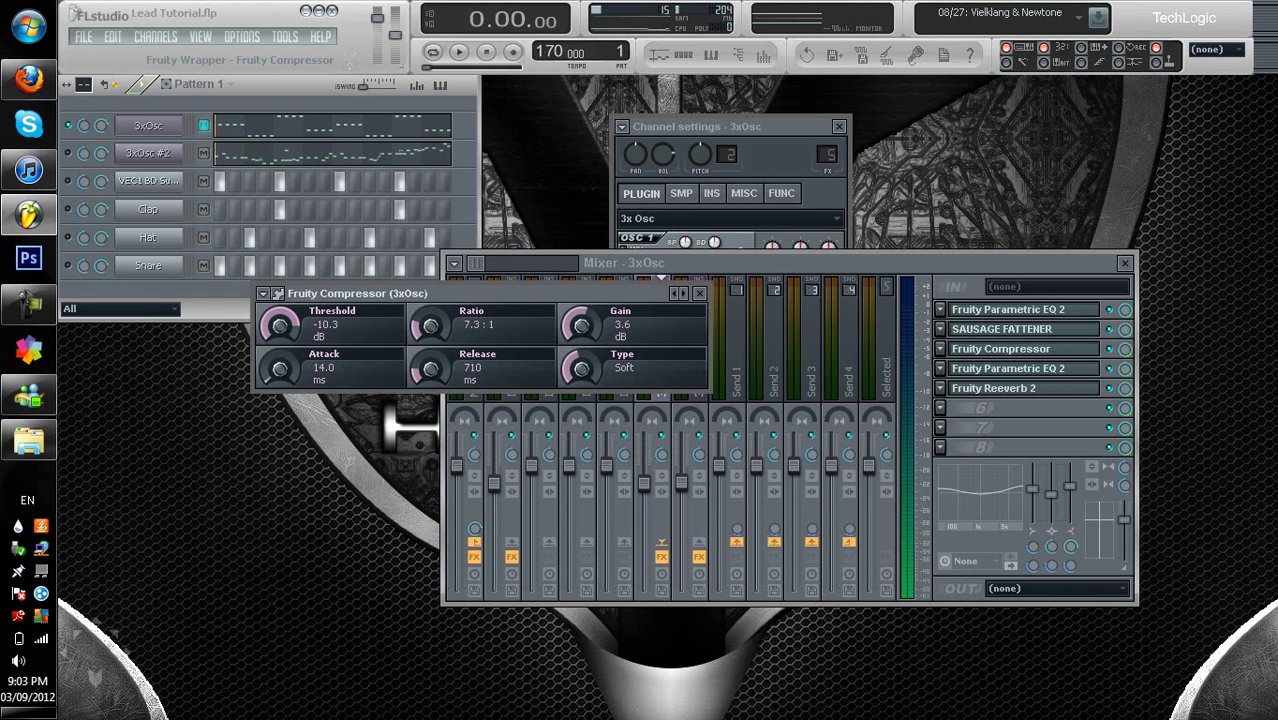
pyautogui.click(699, 293)
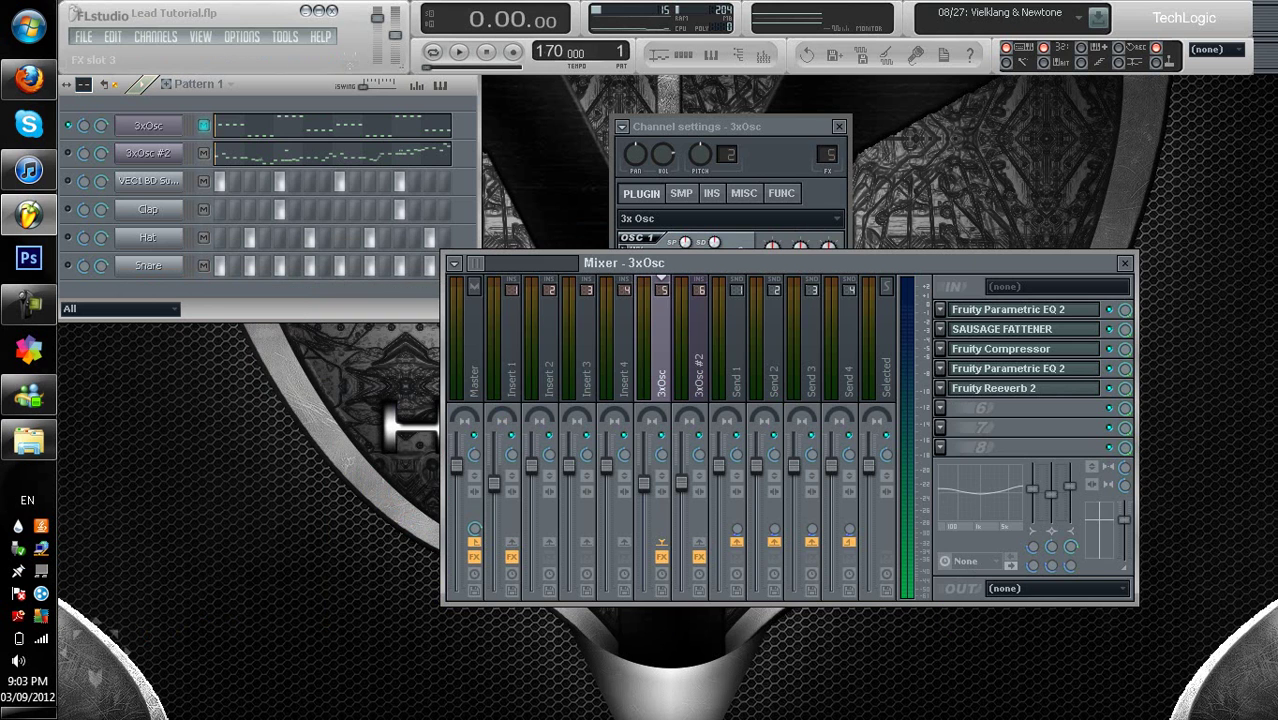
# - Review the Fruity Parametric EQ 2 in effect slot 4 of the 3xOsc track while playing the pattern briefly, and close it
pyautogui.click(1008, 368)
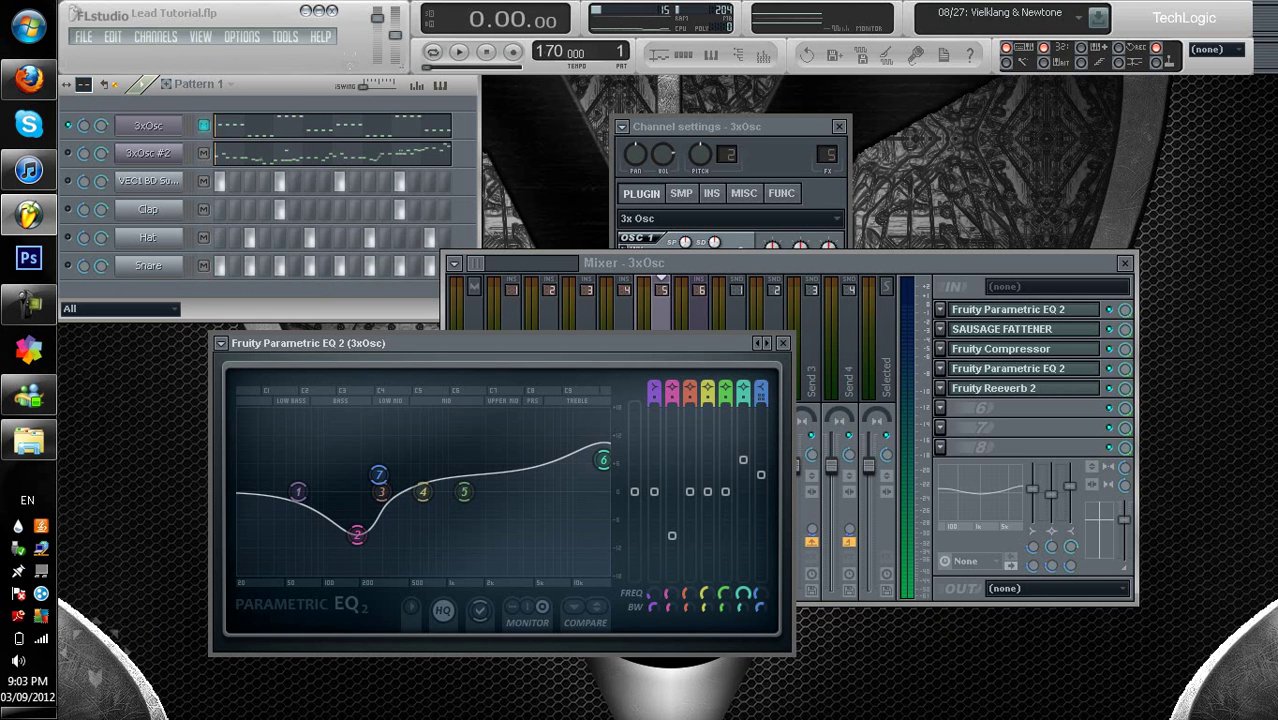
pyautogui.press('space')
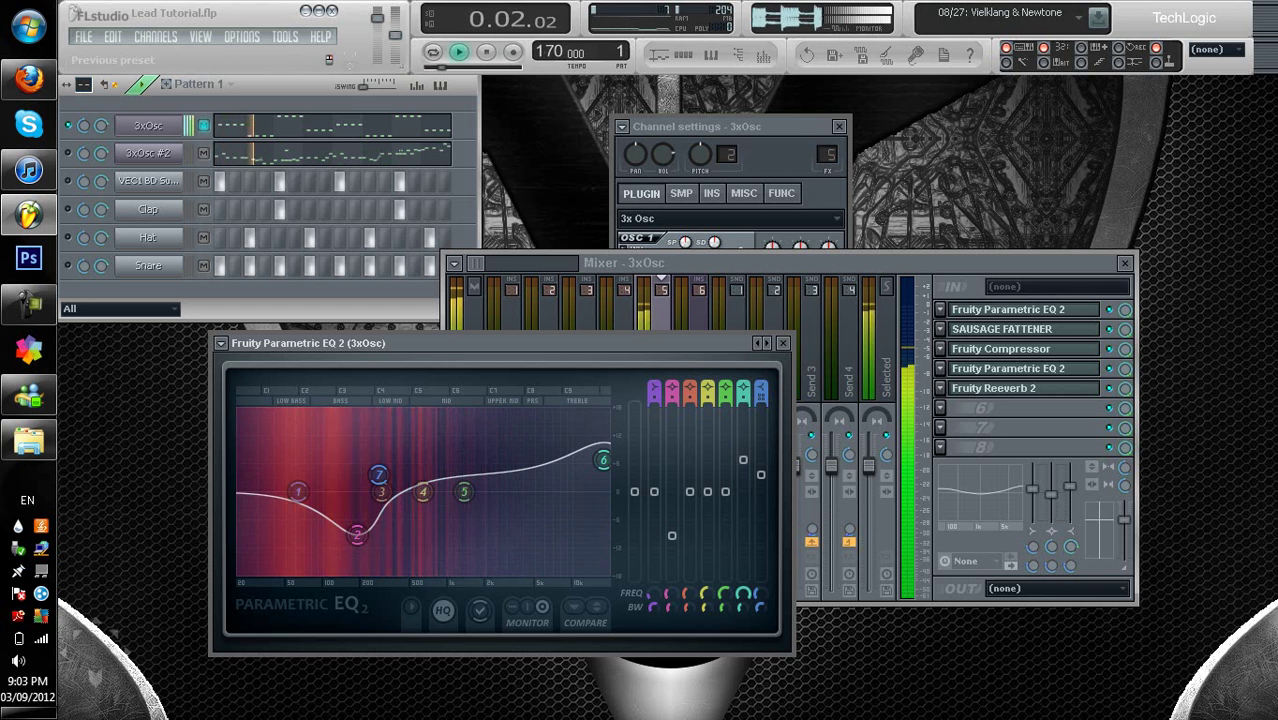
pyautogui.press('space')
pyautogui.press('Escape')
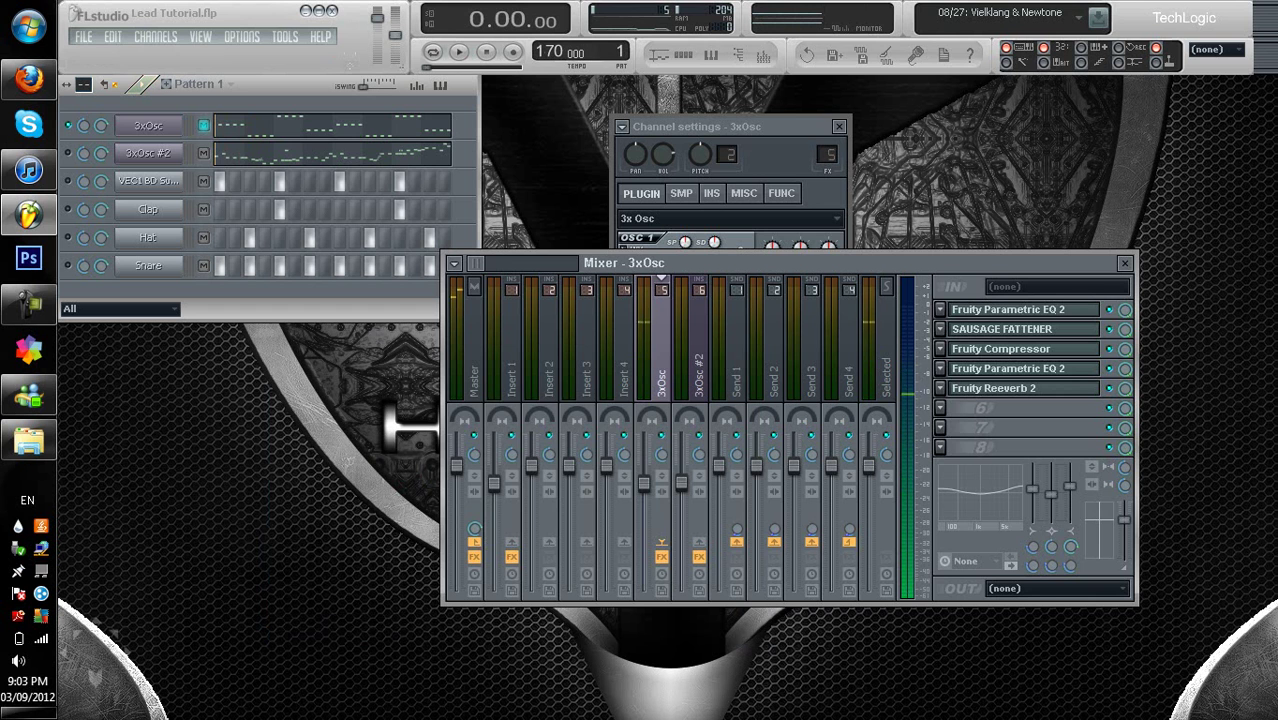
# - Review the Fruity Reeverb 2 settings on the 3xOsc track, and close the plugin, the mixer and the channel settings
pyautogui.click(1000, 388)
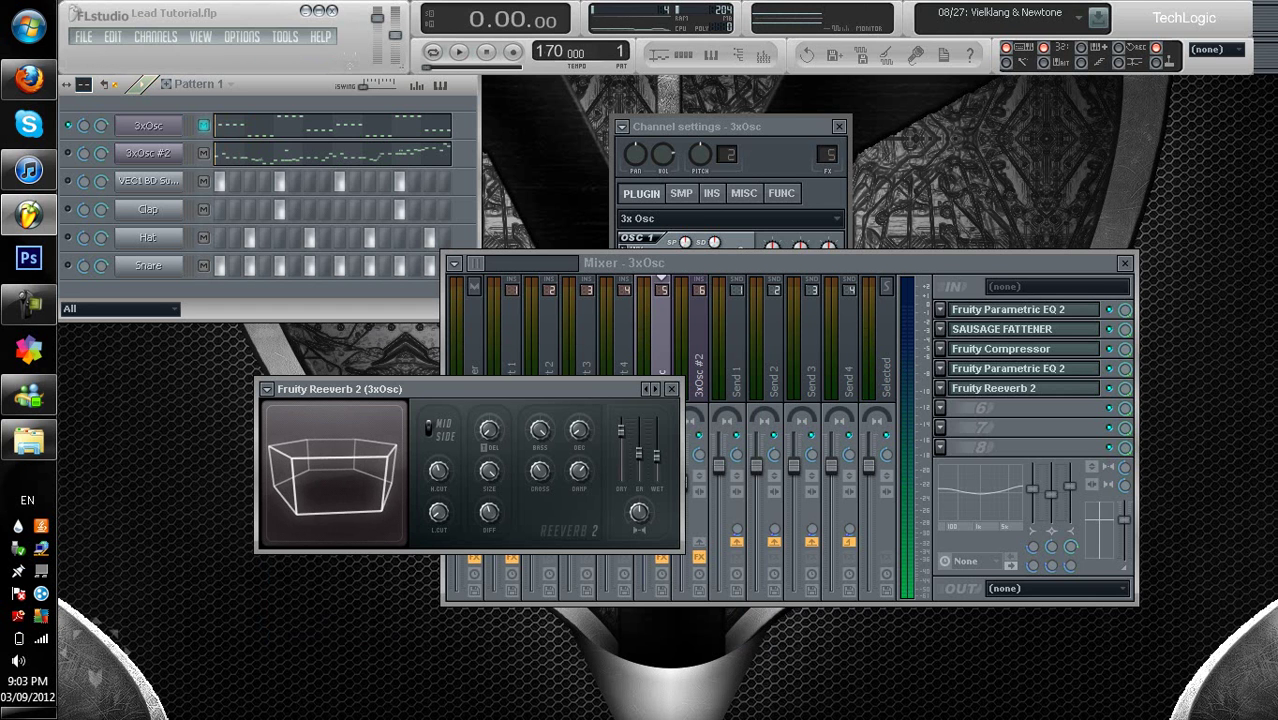
pyautogui.click(266, 389)
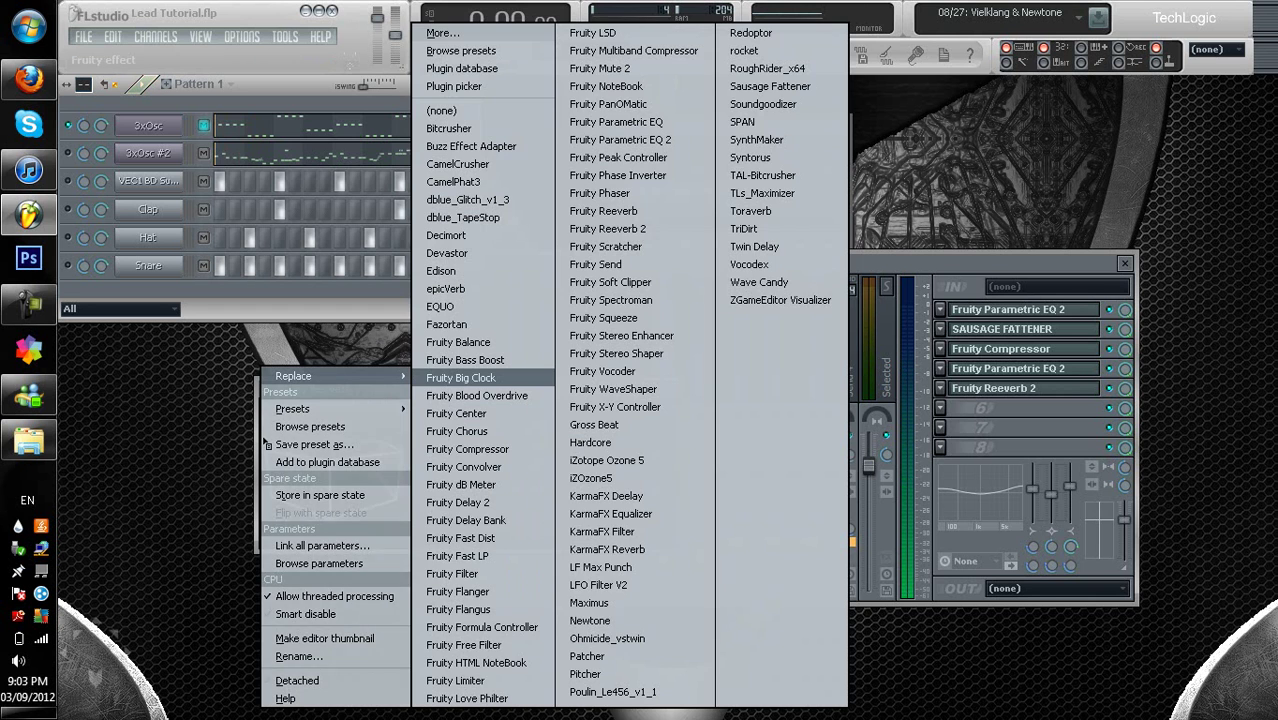
pyautogui.press('Escape')
pyautogui.moveTo(340, 389); pyautogui.dragTo(428, 340)
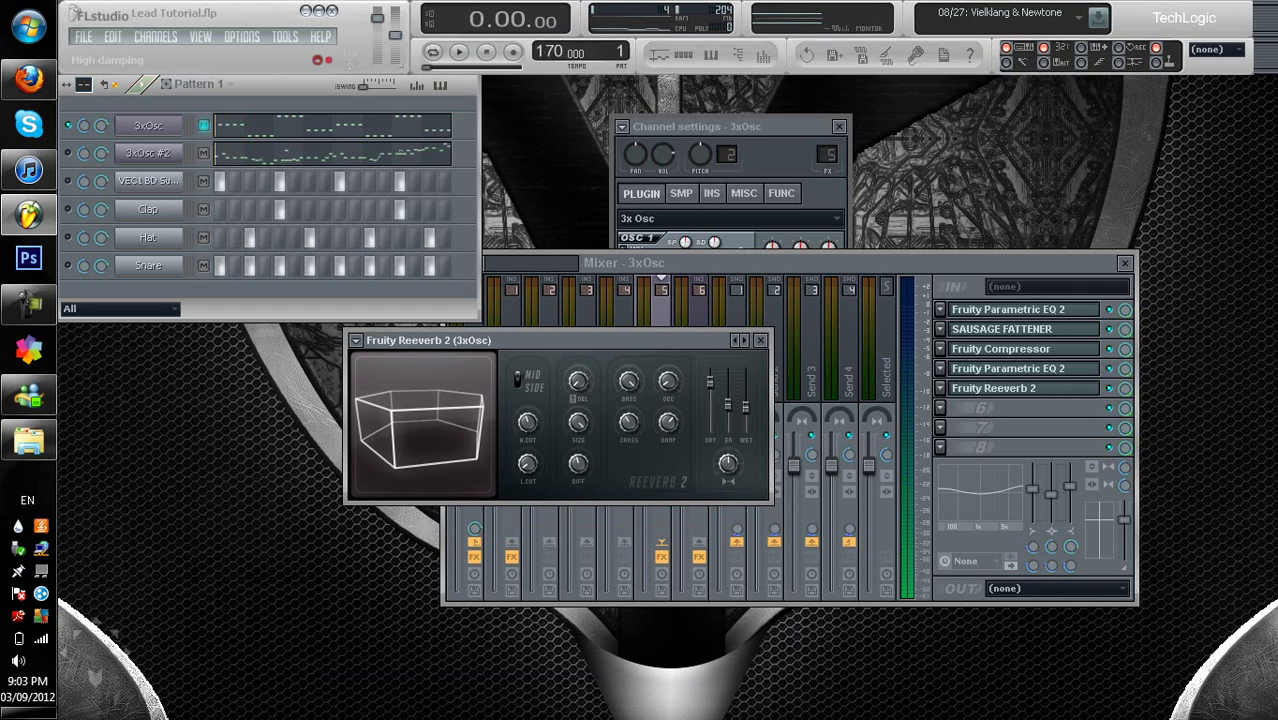
pyautogui.press('Escape')
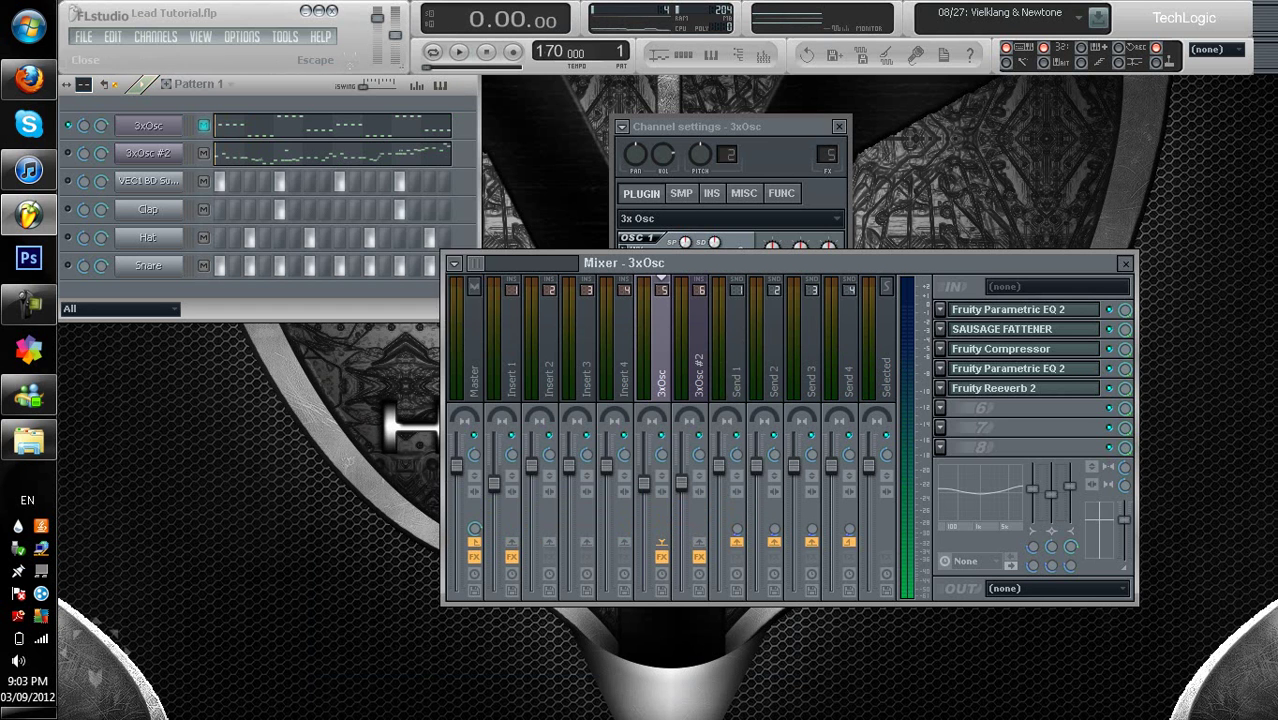
pyautogui.press('Escape')
pyautogui.press('Escape')
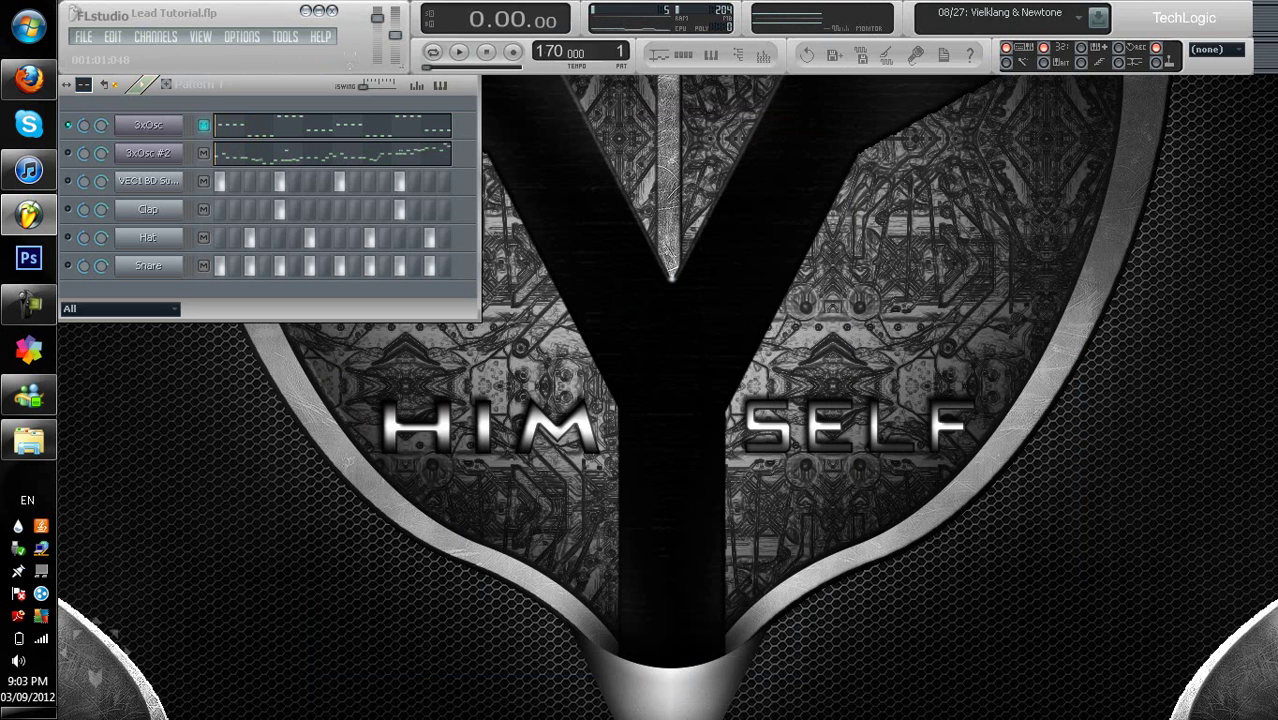